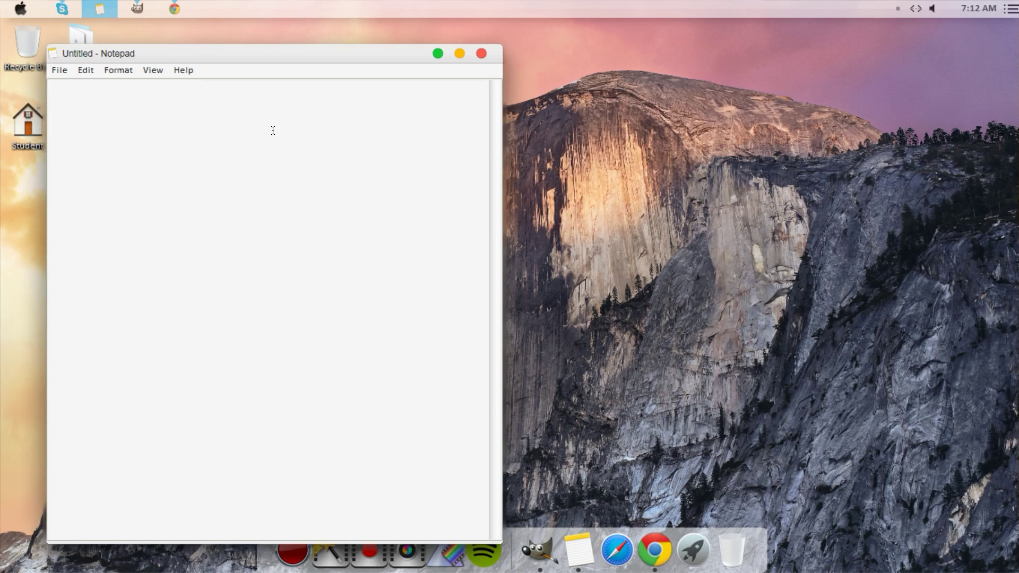
Write an intro note saying you'll show how to use downloaded GIMP brushes, ending ':D'
text(Hola Derpies :)
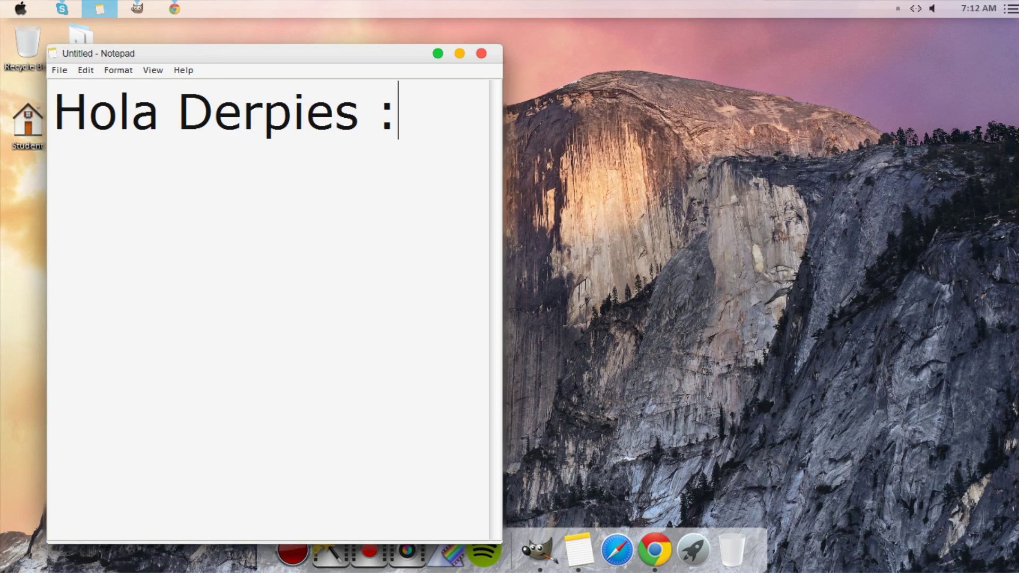
text(D)
text(I ha)
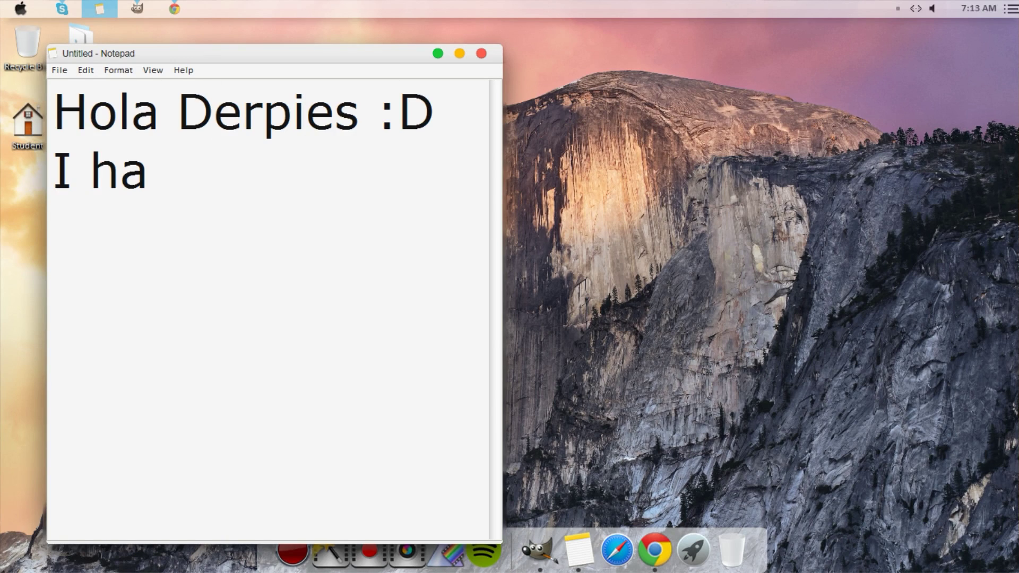
text(ve been asked l)
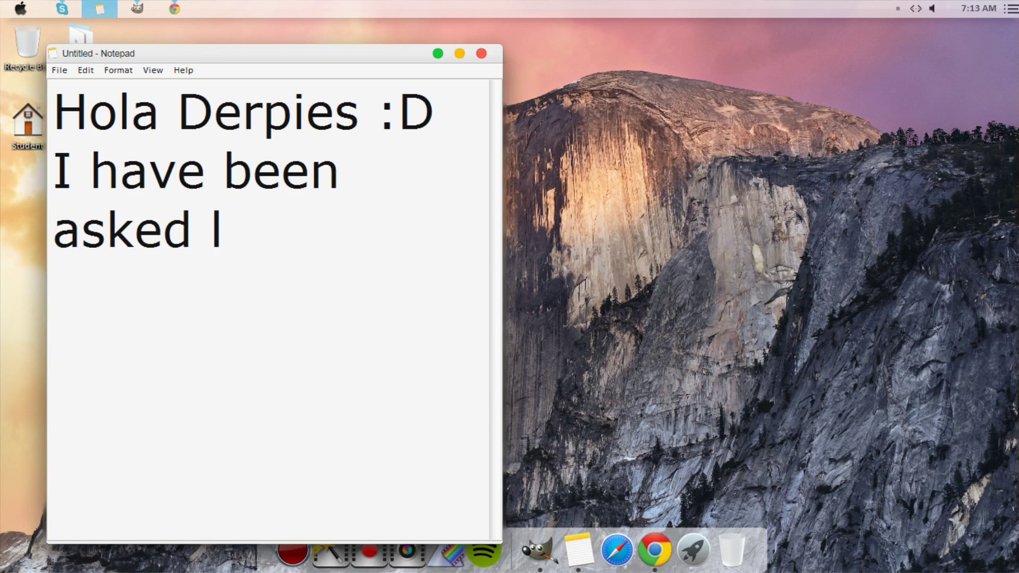
text(atelyhow)
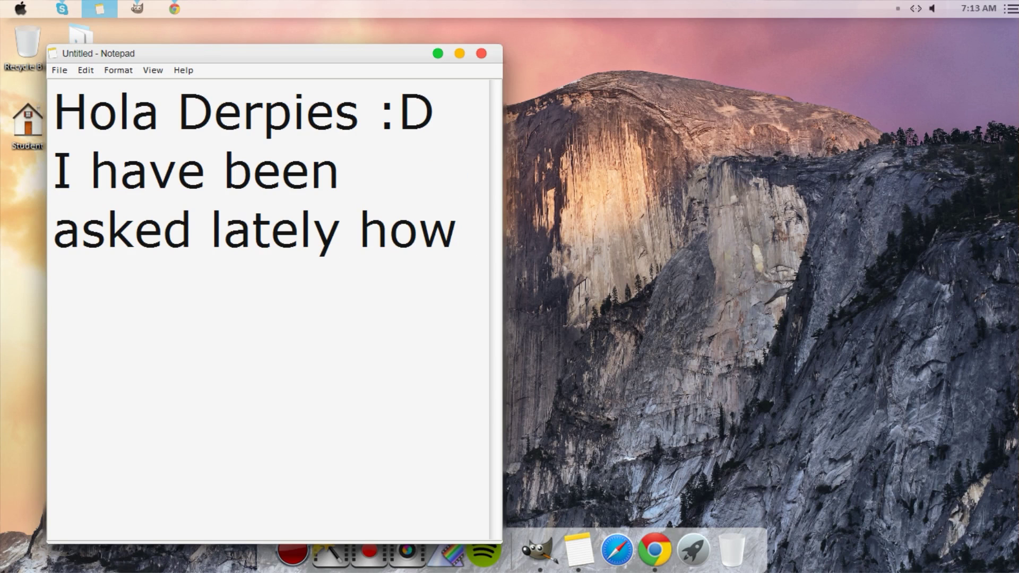
text(used)
key(BackSpace)
key(BackSpace)
text(e brushes tha)
key(BackSpace)
key(BackSpace)
key(BackSpace)
text(for)
key(BackSpace)
text(or Gimp)
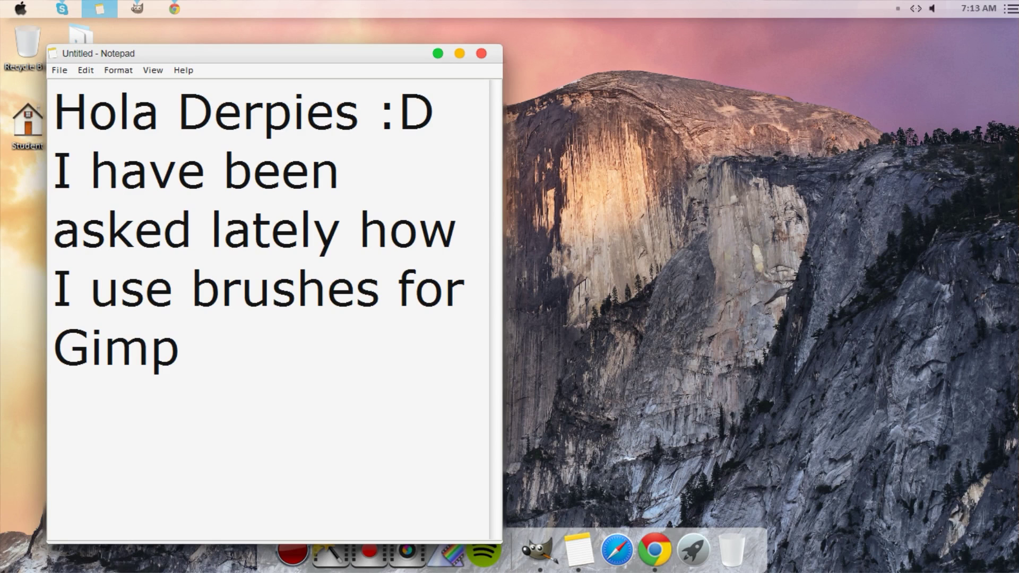
text( that I download)
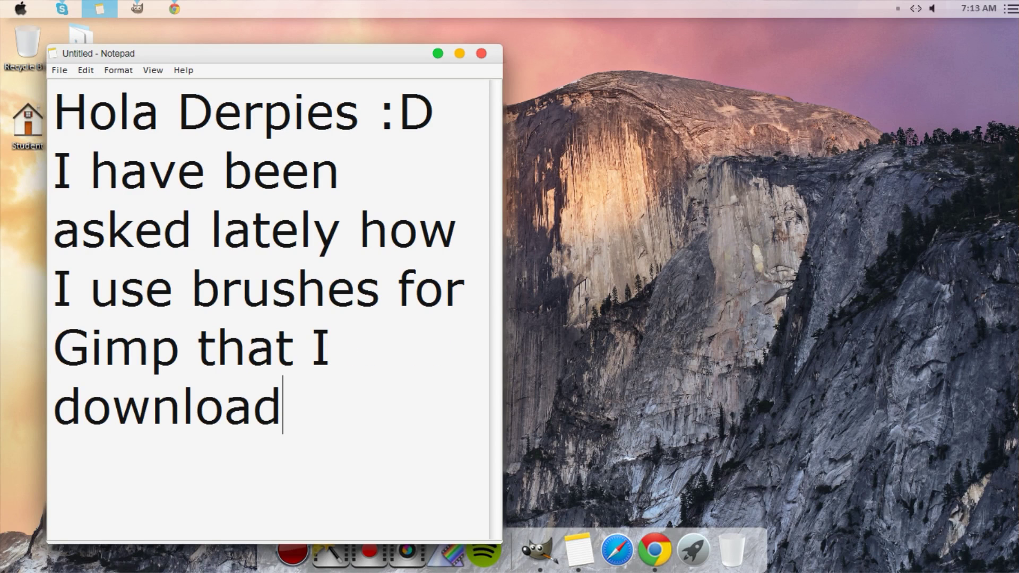
text(ed and so )
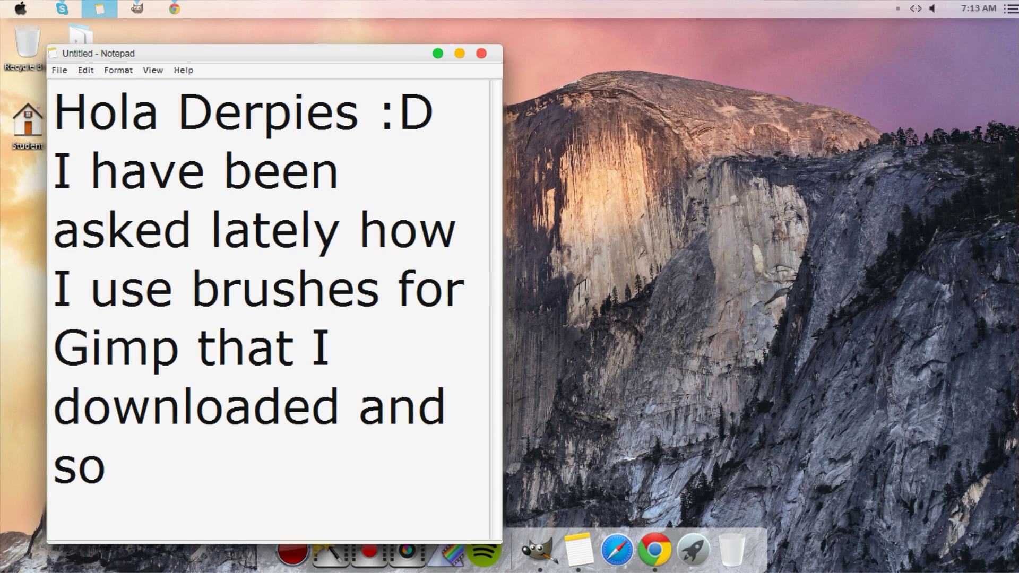
text(I deci)
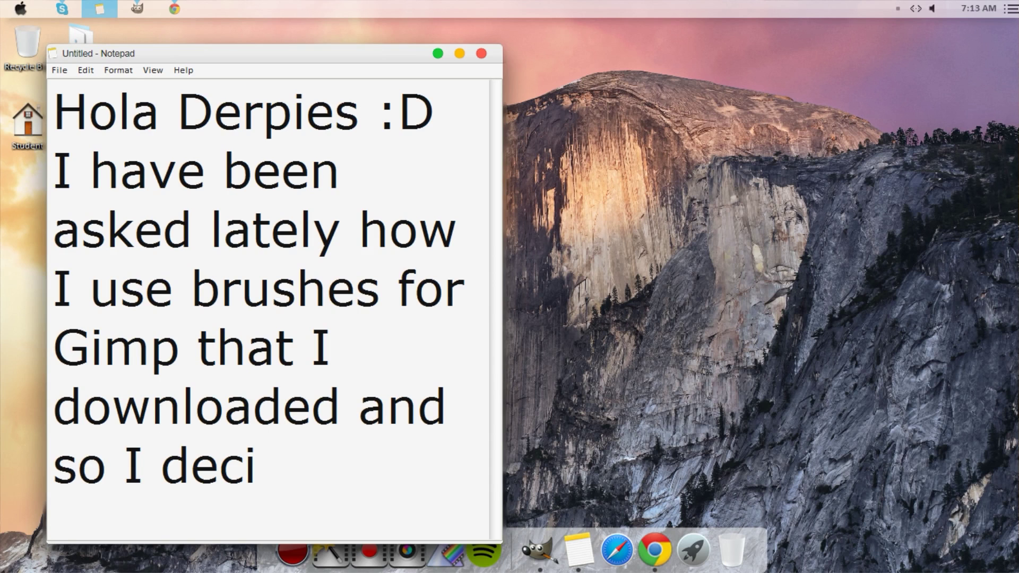
text(ded to show o)
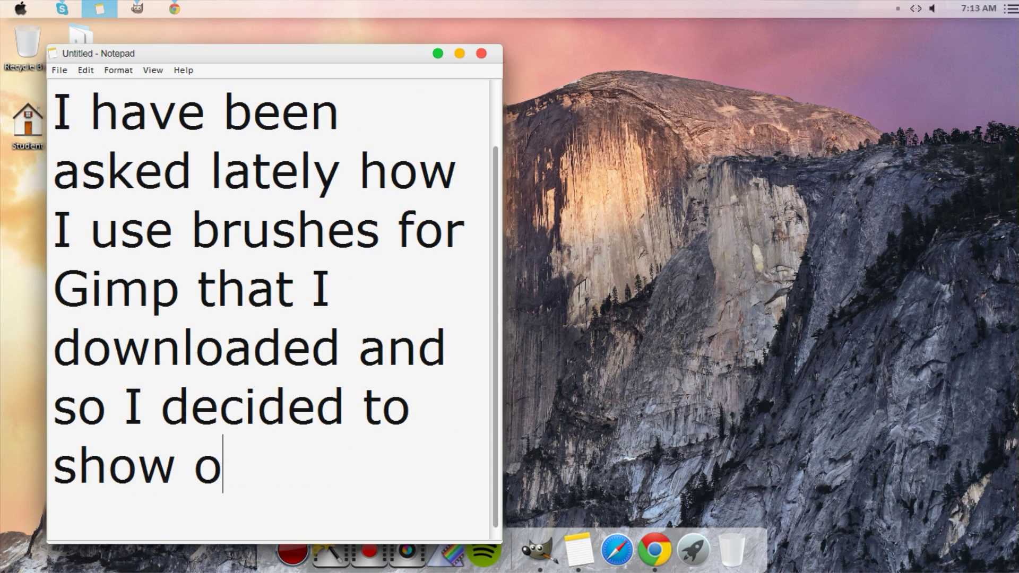
key(BackSpace)
text(you guys how to )
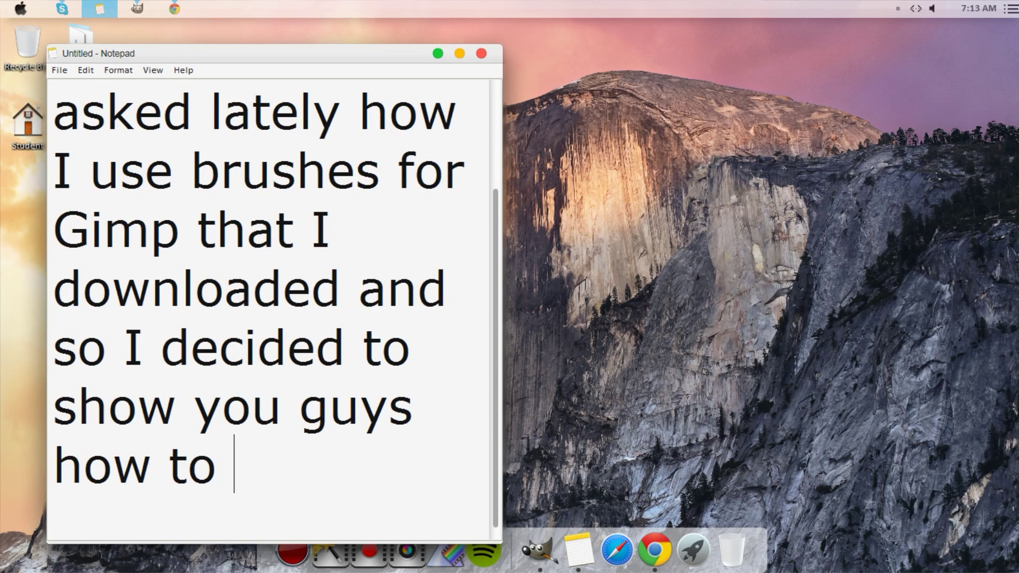
text(do that. D)
key(BackSpace)
text(:D)
Replace the intro with 'Okay so lets just go ahead and get started', then Step 1 DeviantArt download instructions
drag(202, 478, 64, 85)
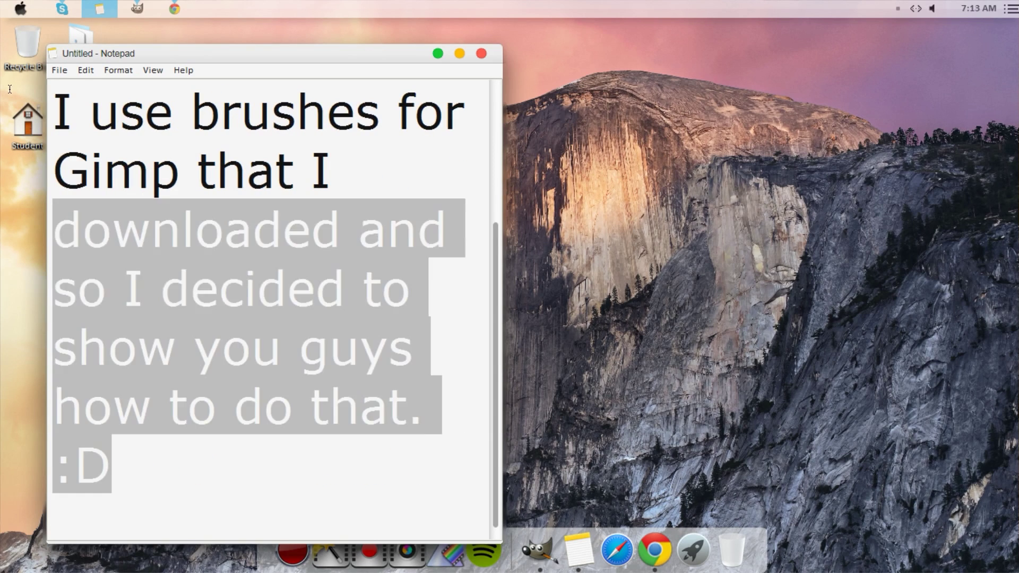
key(BackSpace)
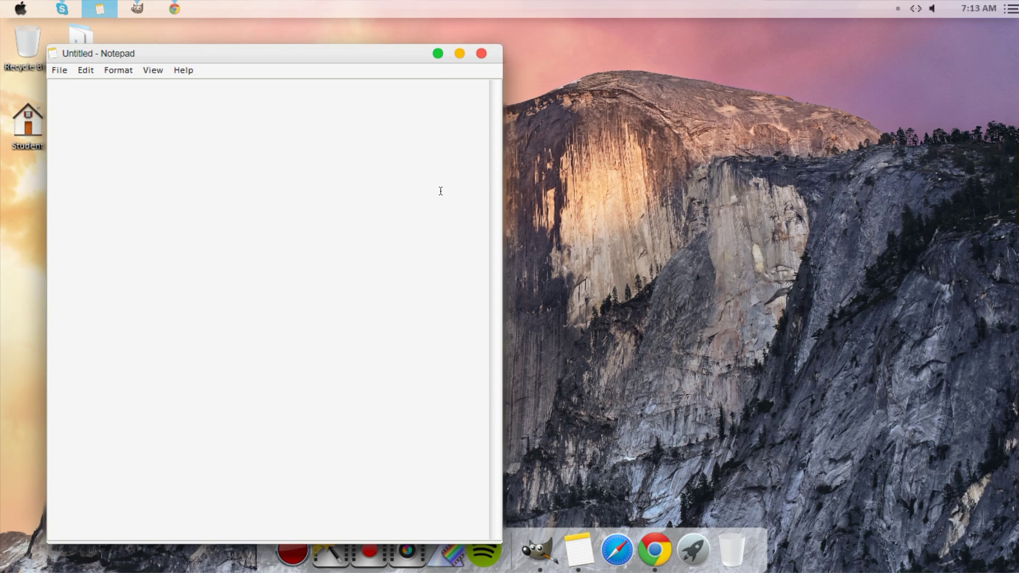
text(Okay so lets )
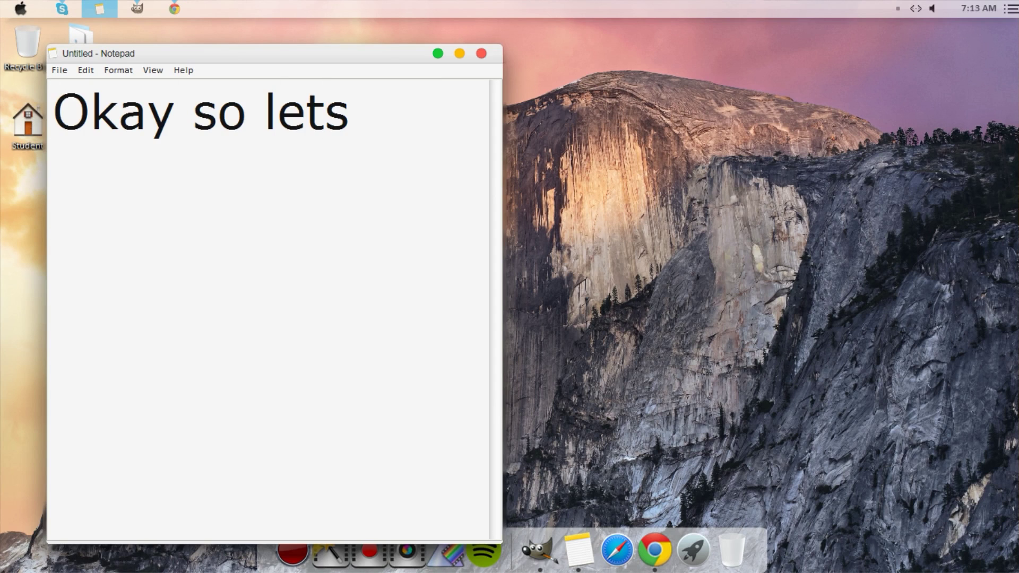
text(just go)
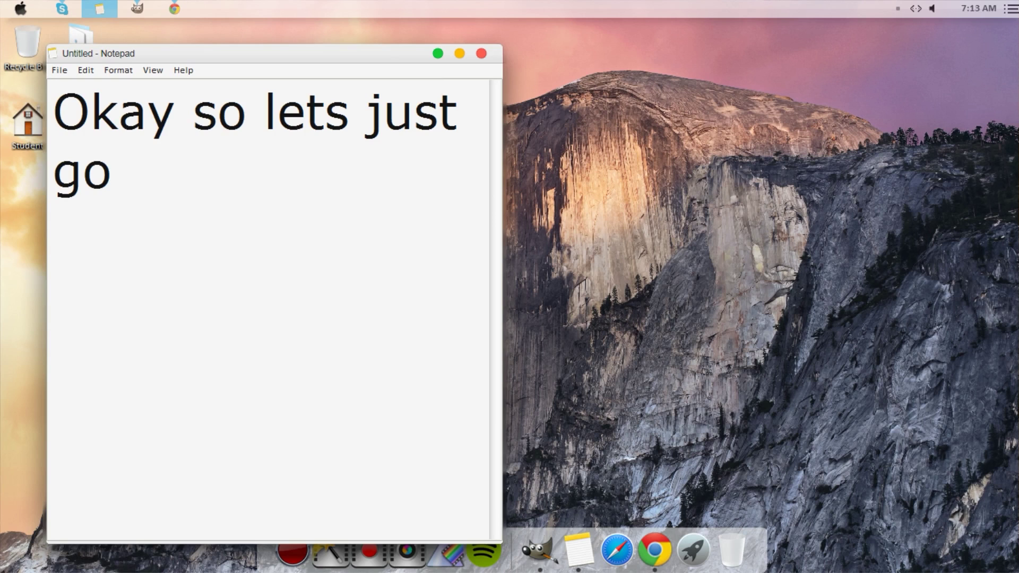
text( ahead and get starte)
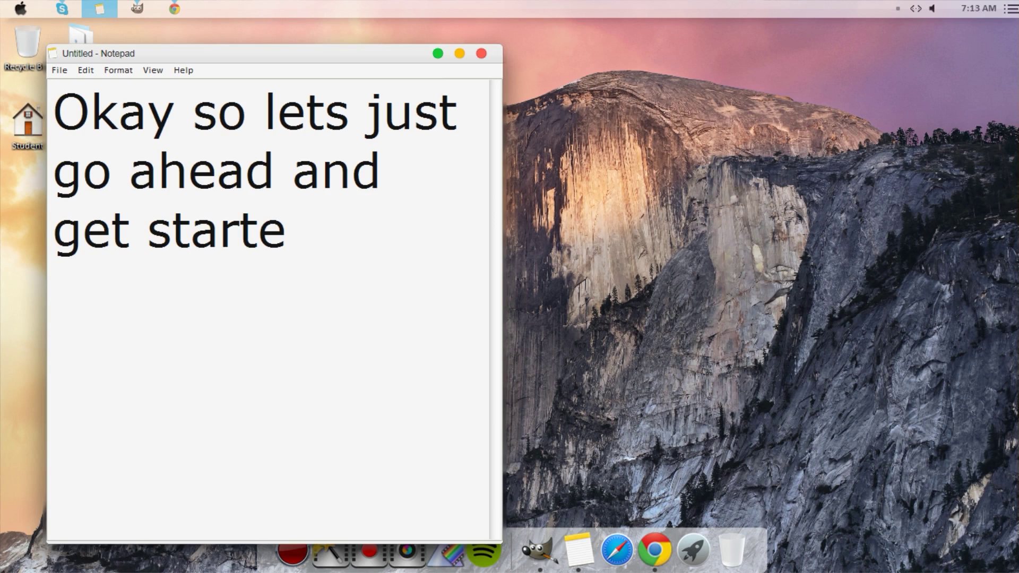
text(d)
drag(433, 263, 45, 110)
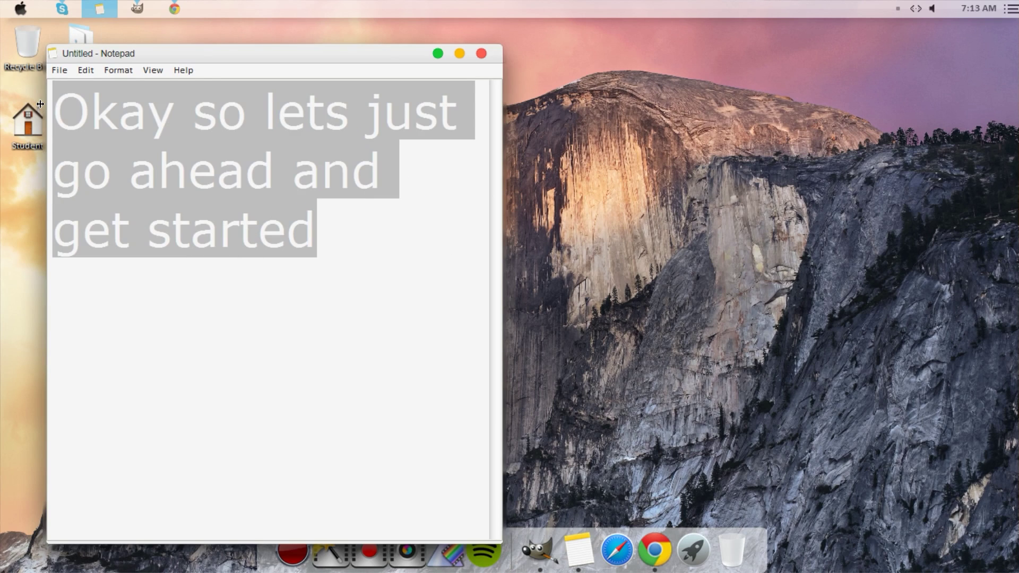
text(Step 1. You wi)
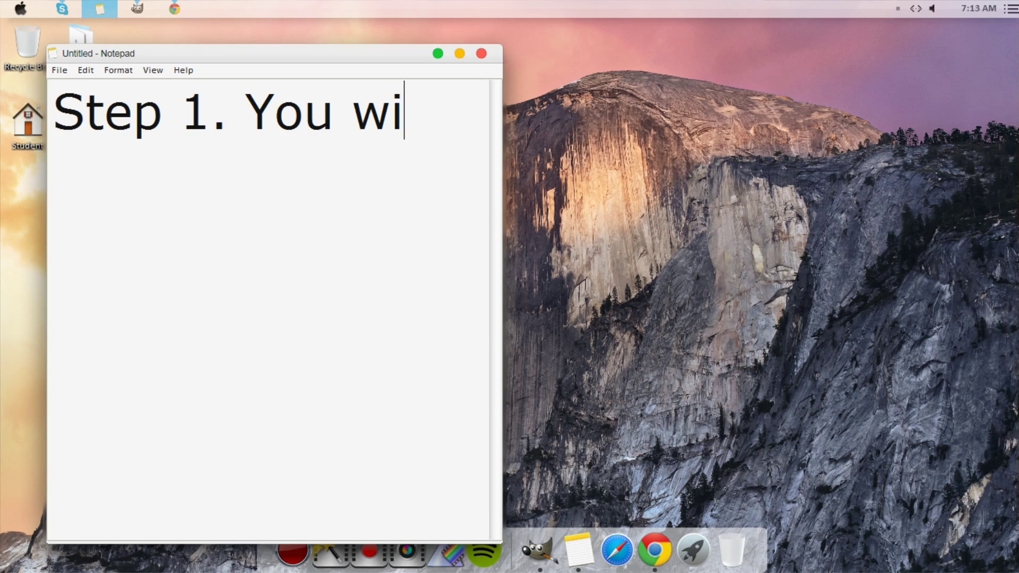
text(ll need to download a brush(I)
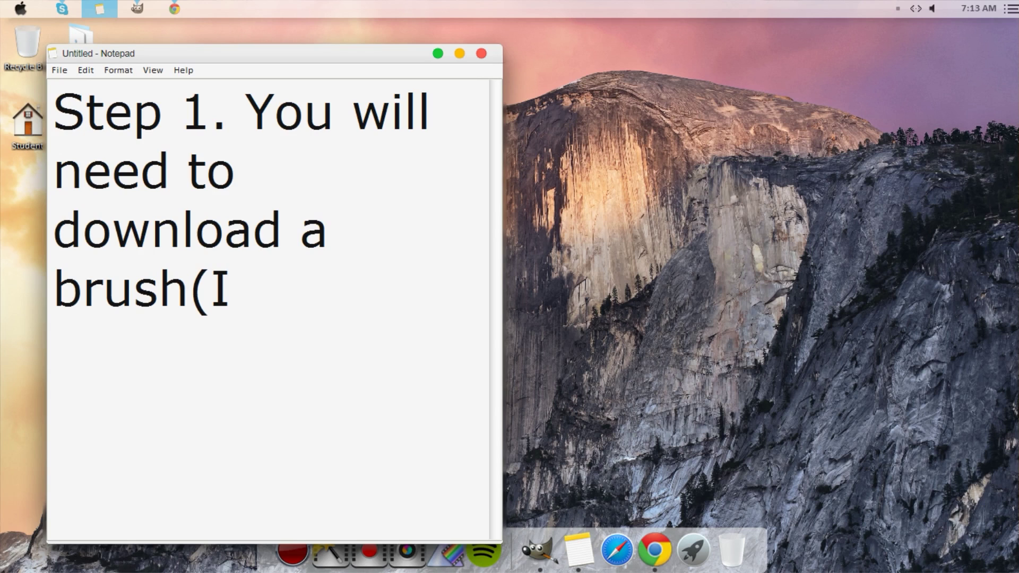
text( highly sugge)
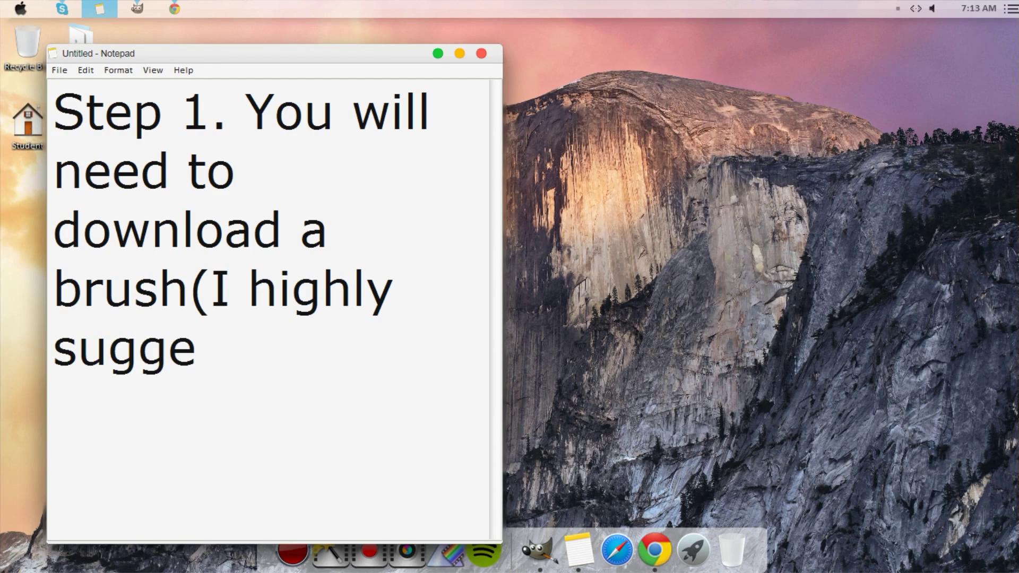
text(st going to a site)
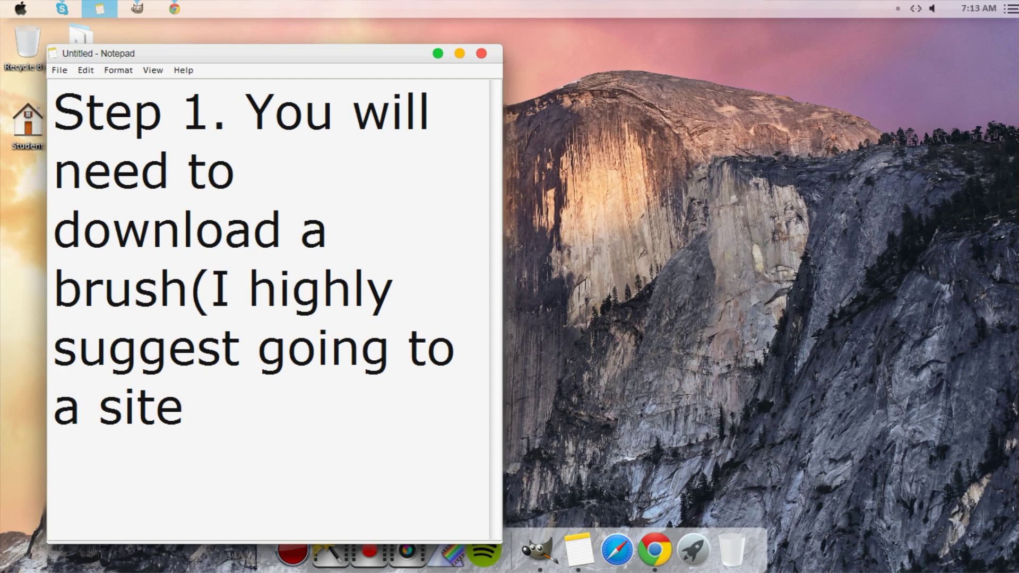
text( called Devi)
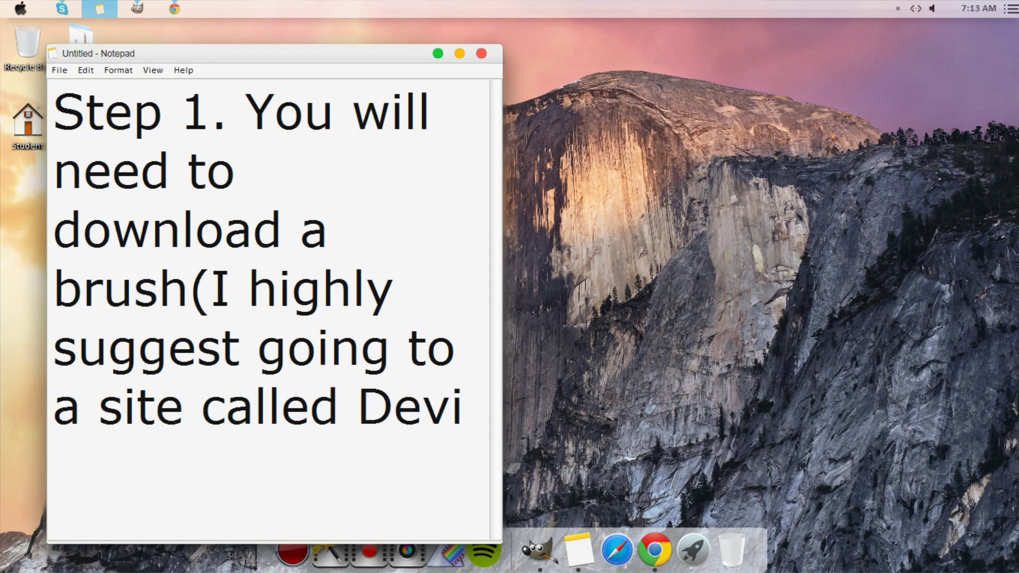
text(antART.com)
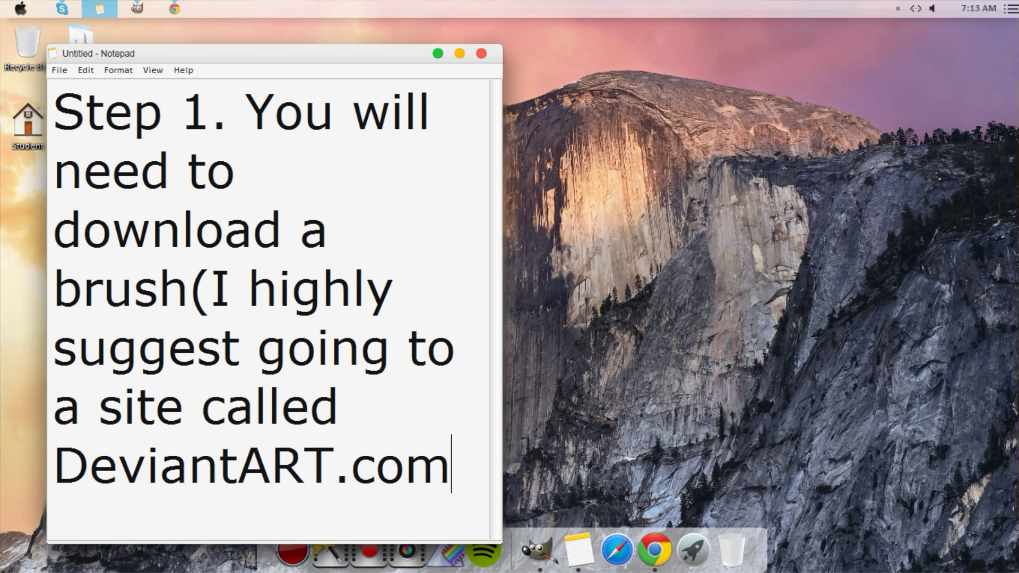
text( to g)
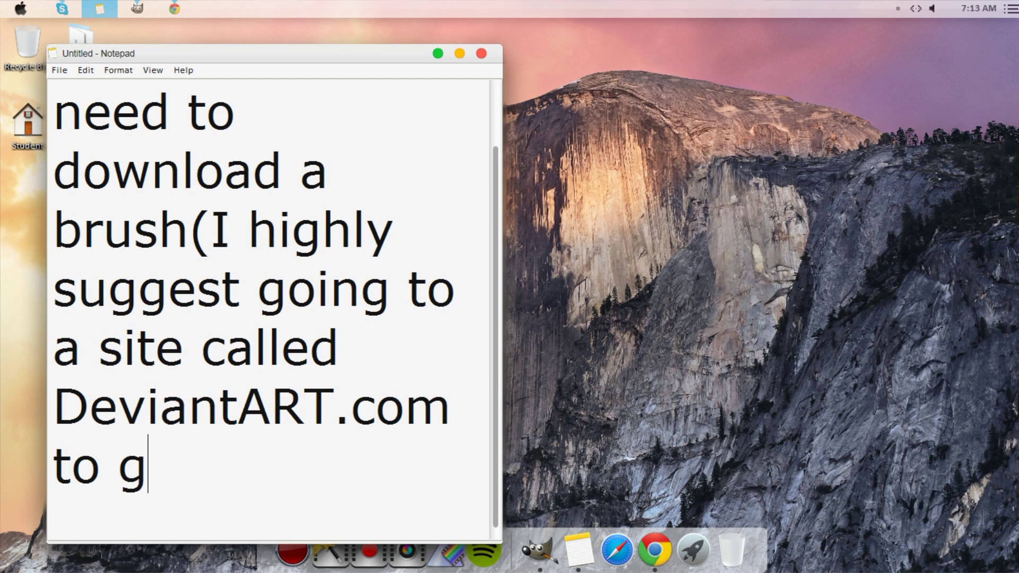
text(ownload brushes)
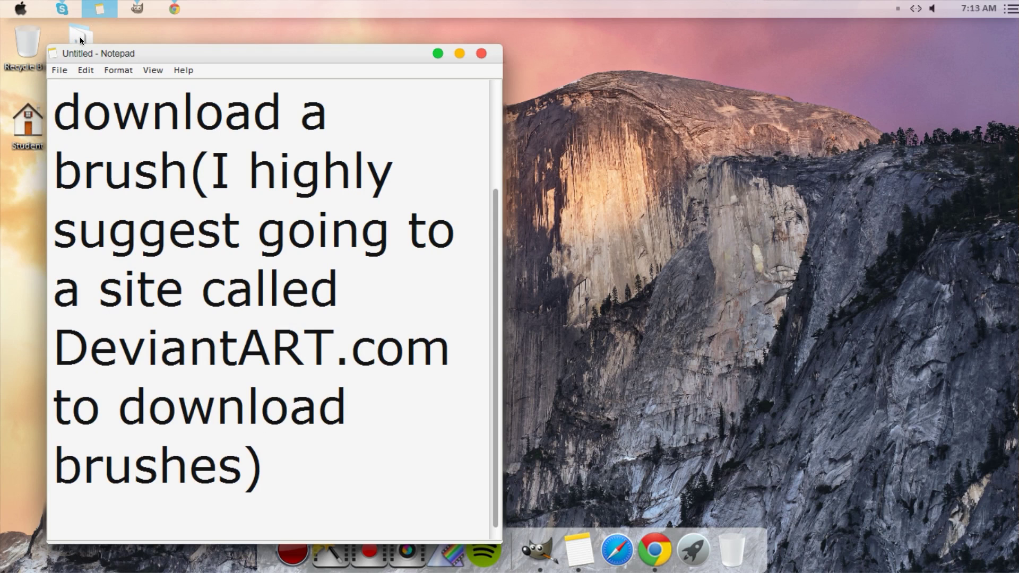
drag(498, 165, 615, 172)
Change the note to 'Here is the brush that I will be using' and show the Gimp Brush - Grass page
mouse_move(548, 402)
mouse_down()
mouse_move(53, 289)
mouse_move(53, 111)
mouse_up()
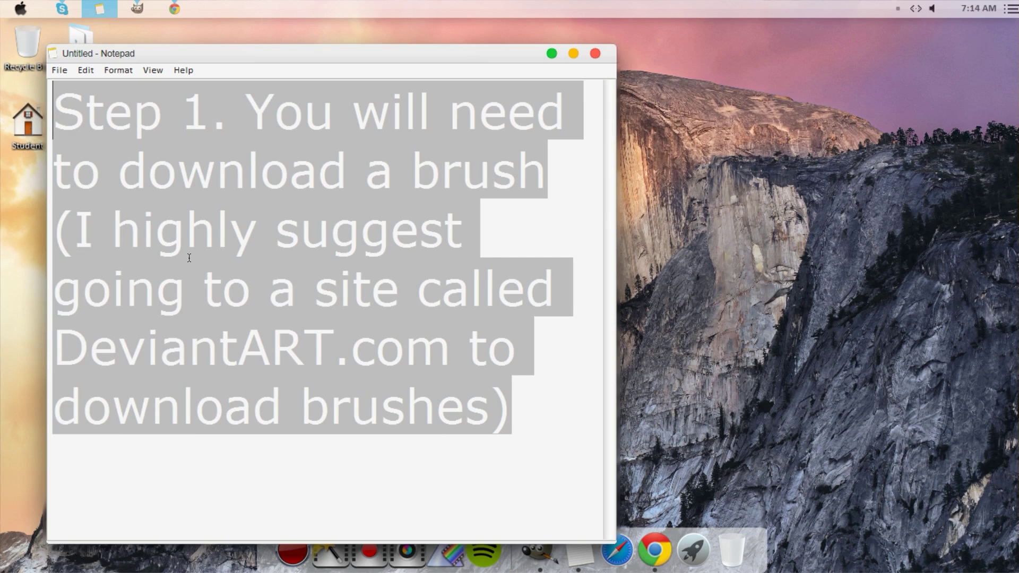
text(Here is the brush )
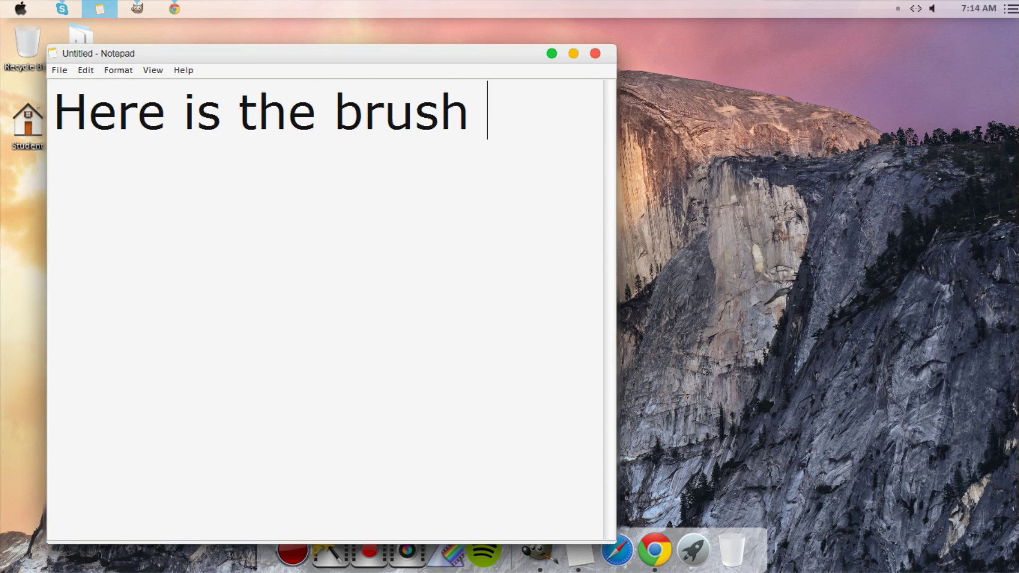
text(that I will be)
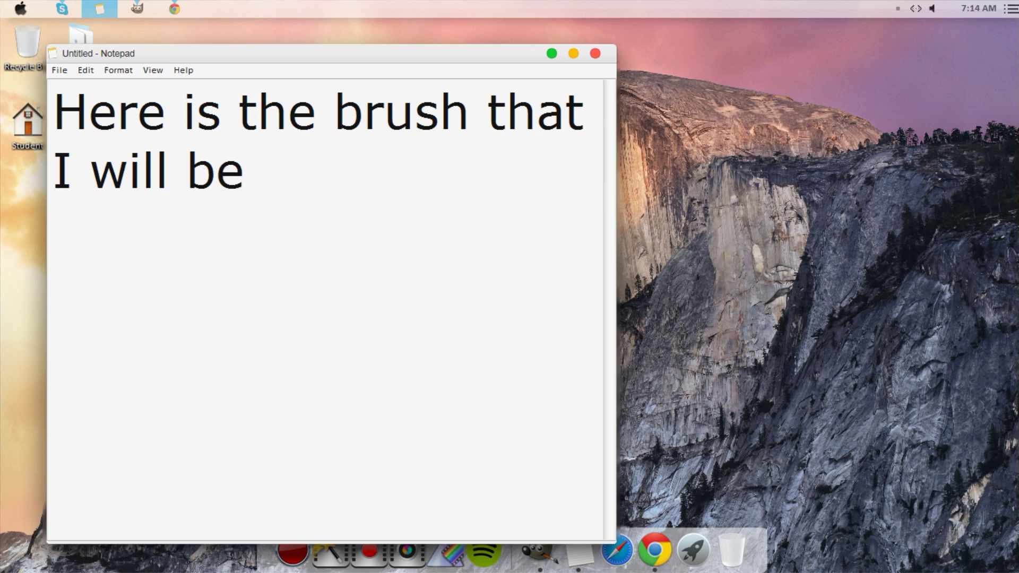
text( using.)
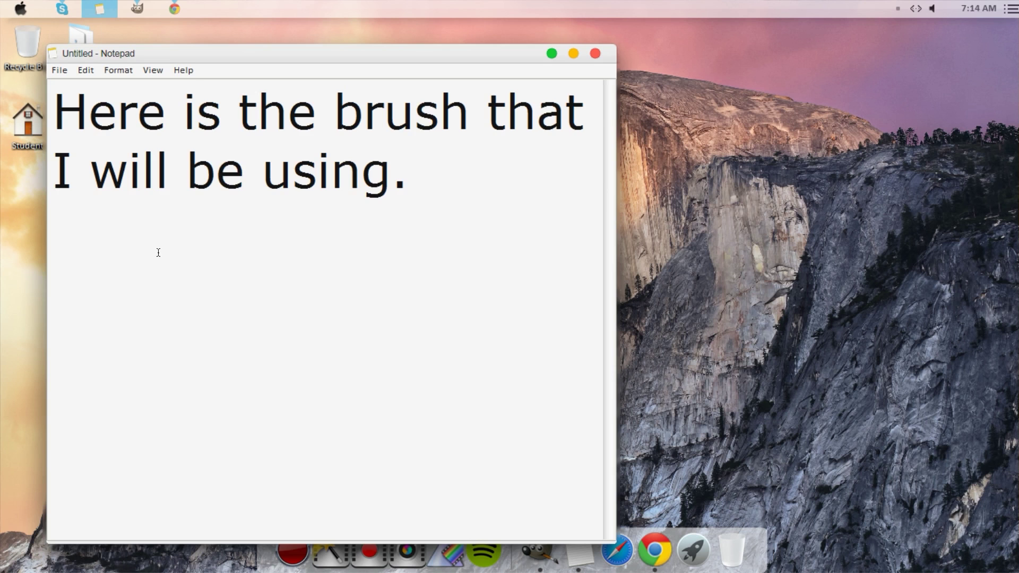
click(174, 9)
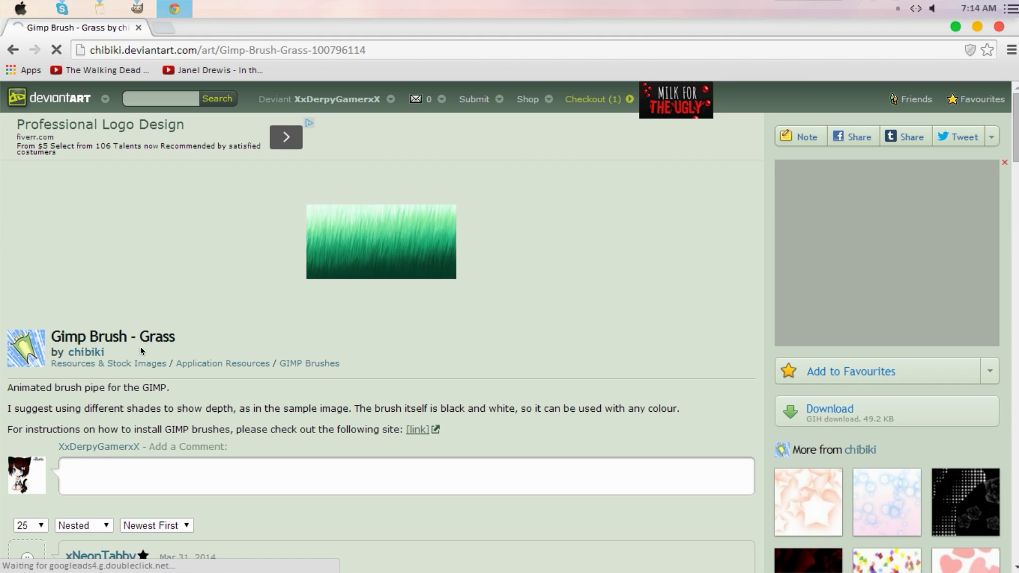
click(174, 12)
drag(443, 195, 41, 130)
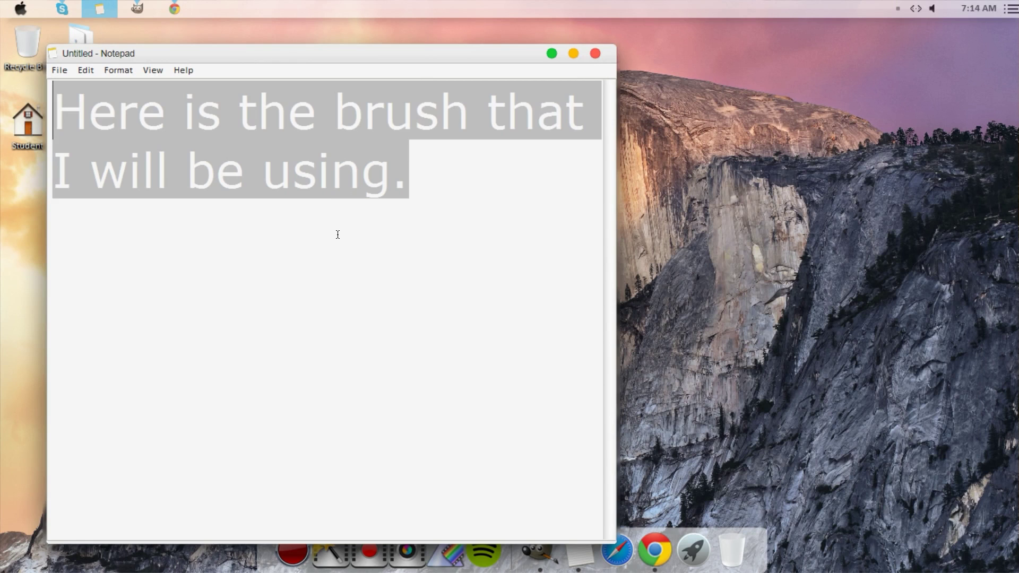
Note that the downloaded brush appears as a file with GIMP's icon, and reveal it on the desktop
text(Okay so once)
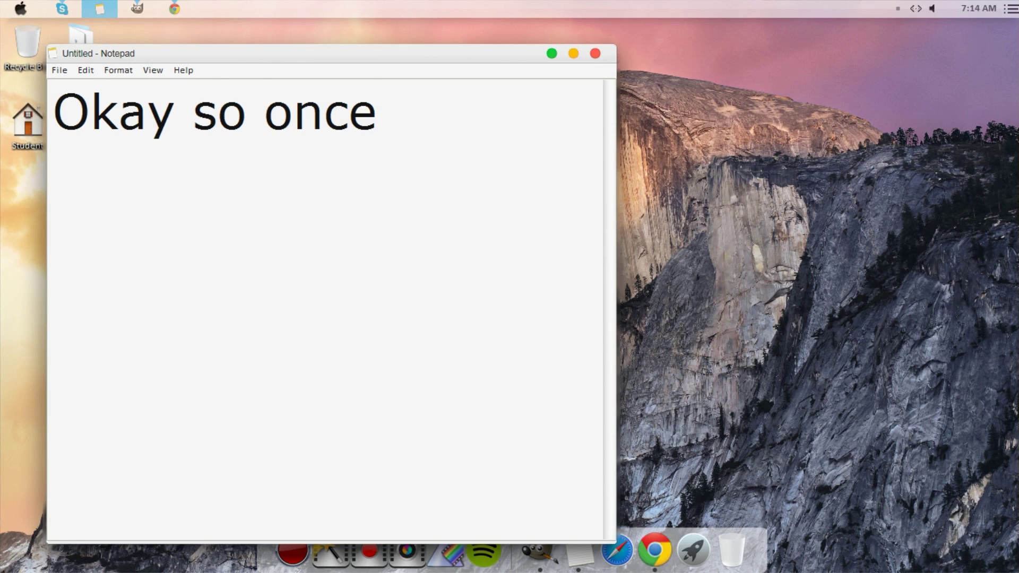
text( you donwload )
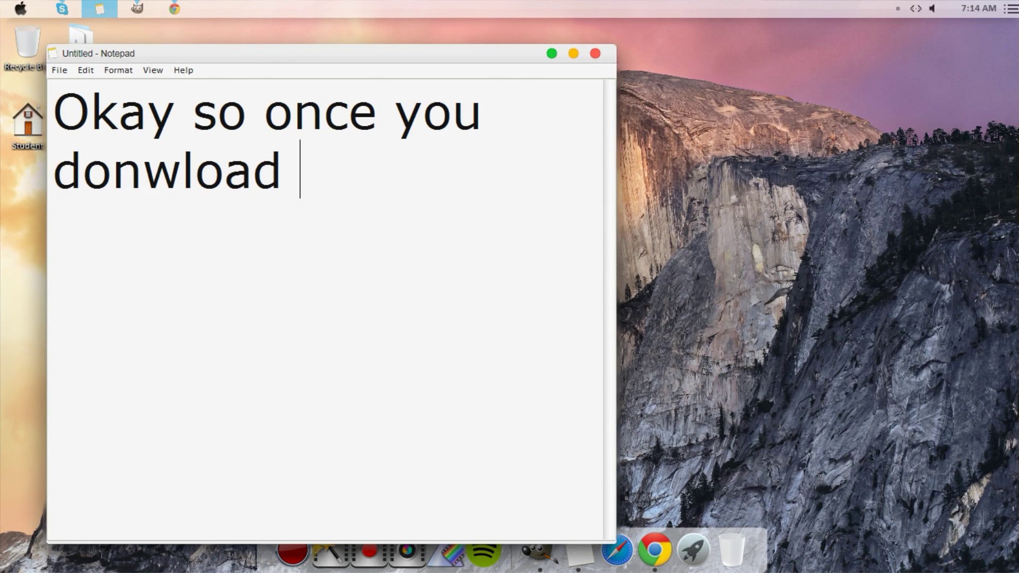
text(your)
key(BackSpace)
key(BackSpace)
key(BackSpace)
key(BackSpace)
key(BackSpace)
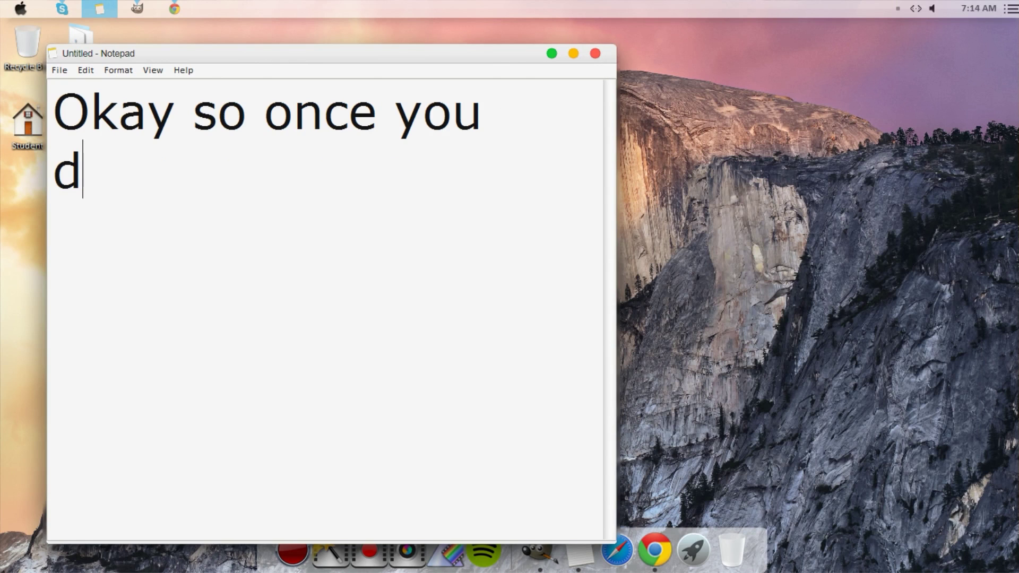
text(ownload you)
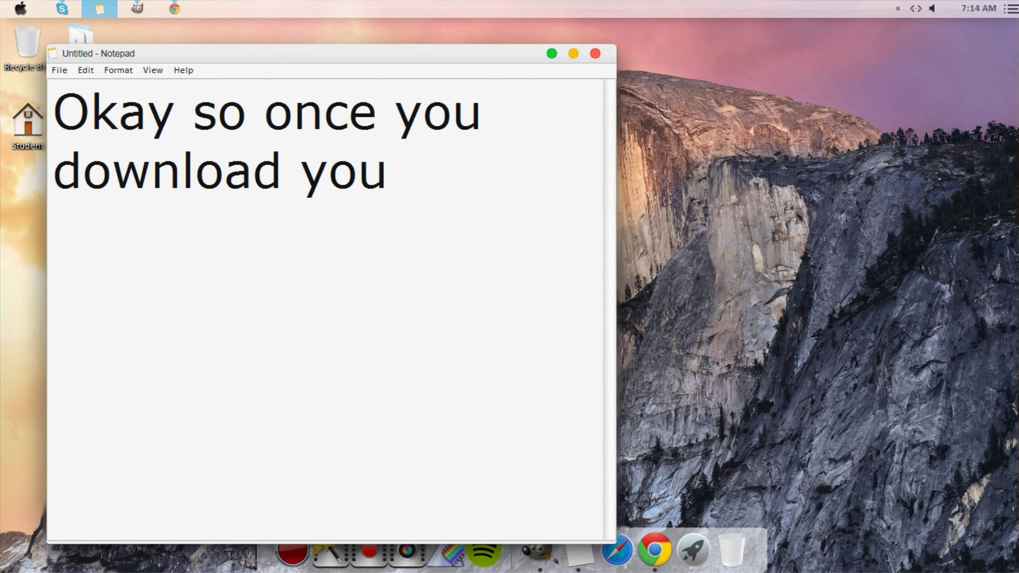
text(r brush you s)
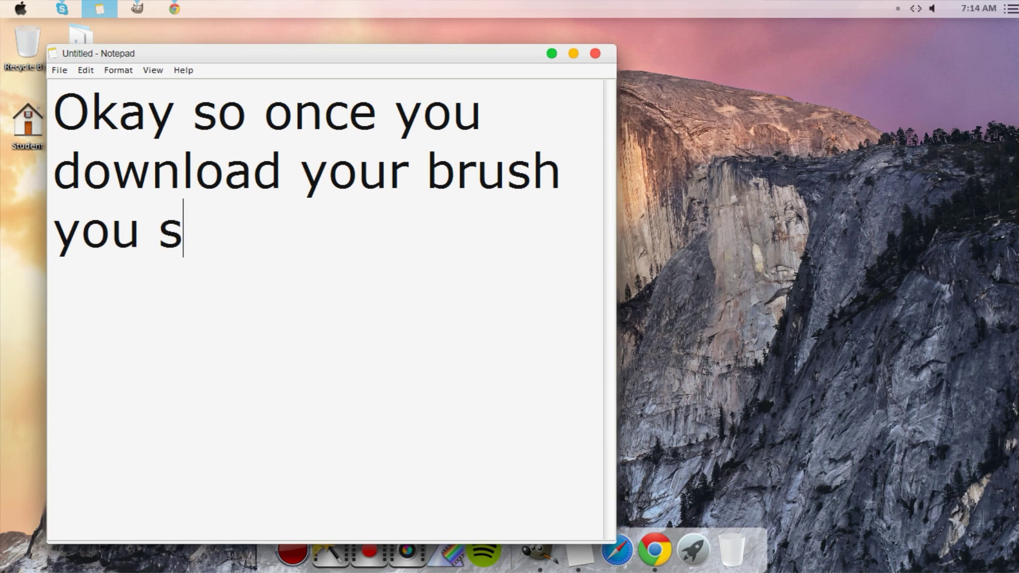
text(hould find a )
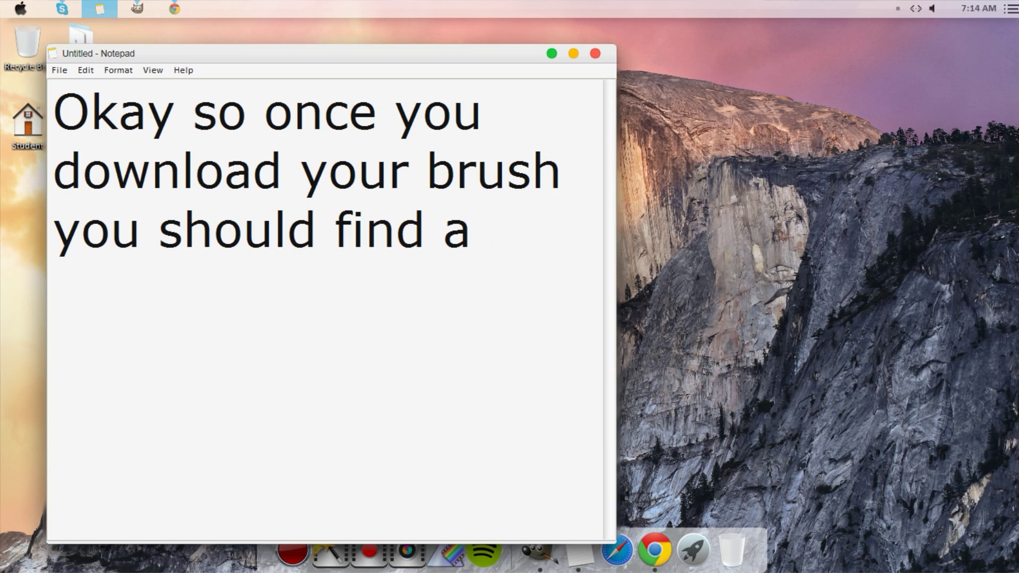
text(file that has)
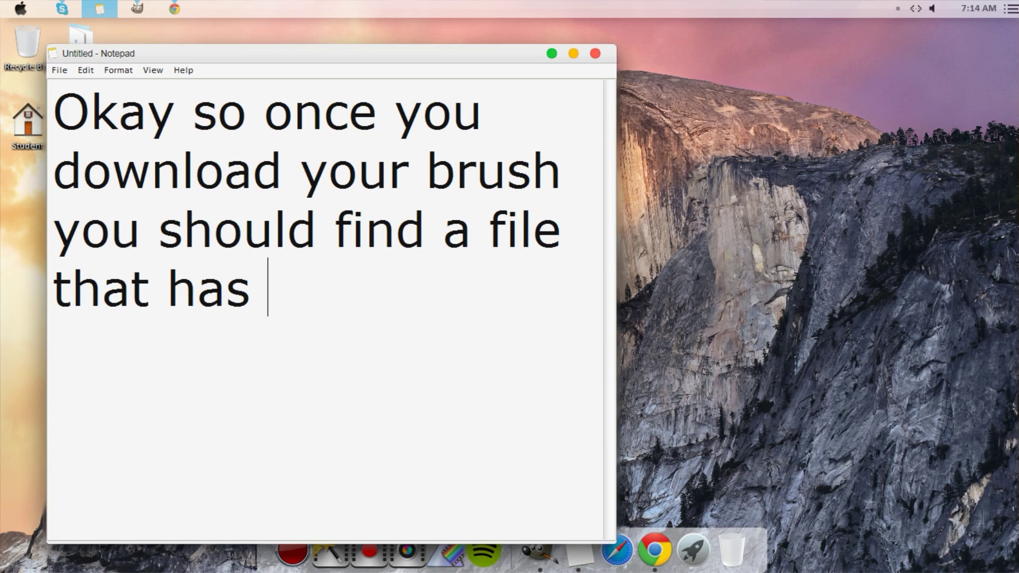
text( the Gim)
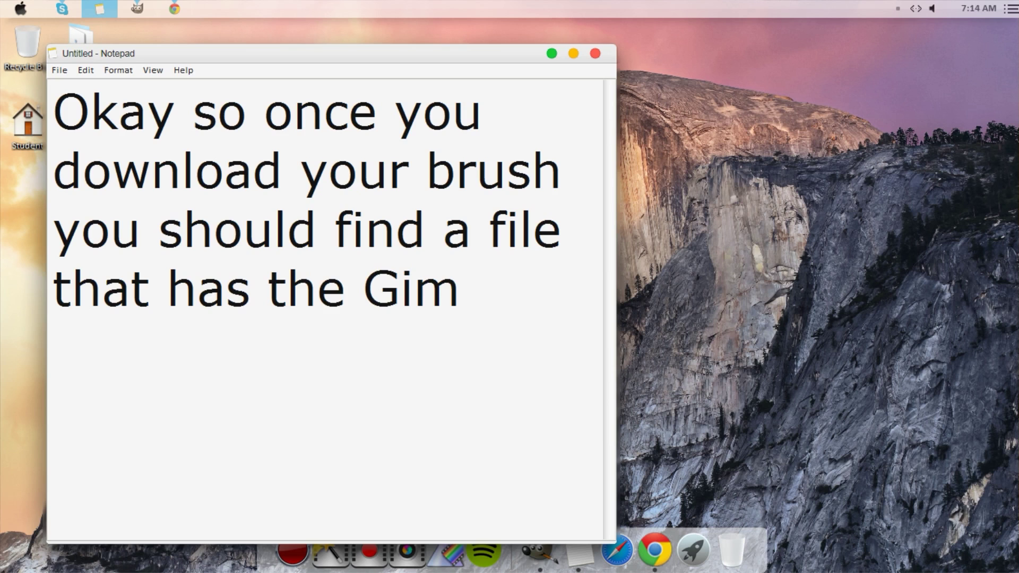
text(p's icon, like this.)
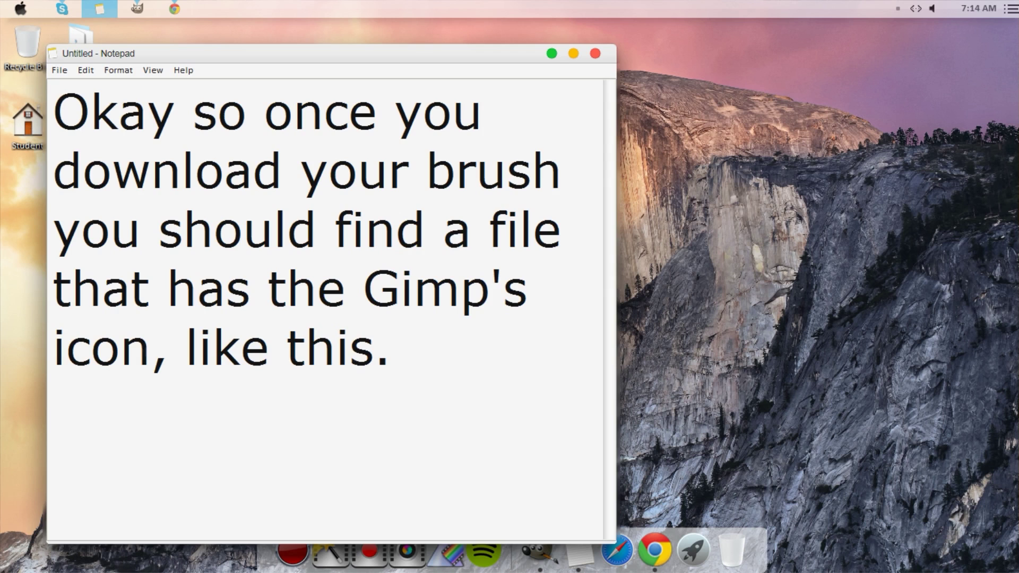
drag(333, 63, 631, 70)
drag(83, 122, 204, 249)
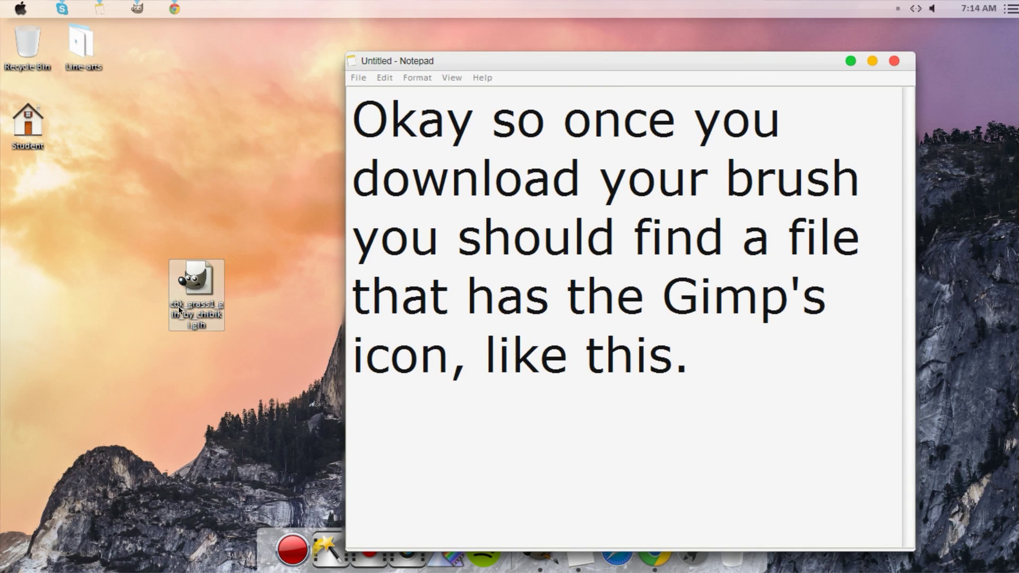
drag(771, 371, 302, 121)
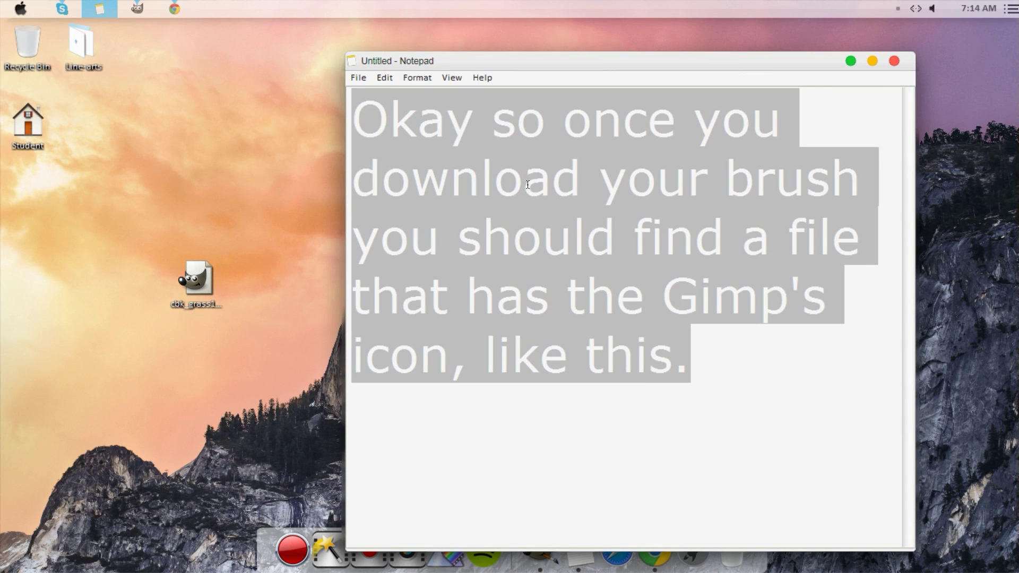
Write 'Once you find that you will want to open your Gimp folder', then clear the note
key(Delete)
text(O)
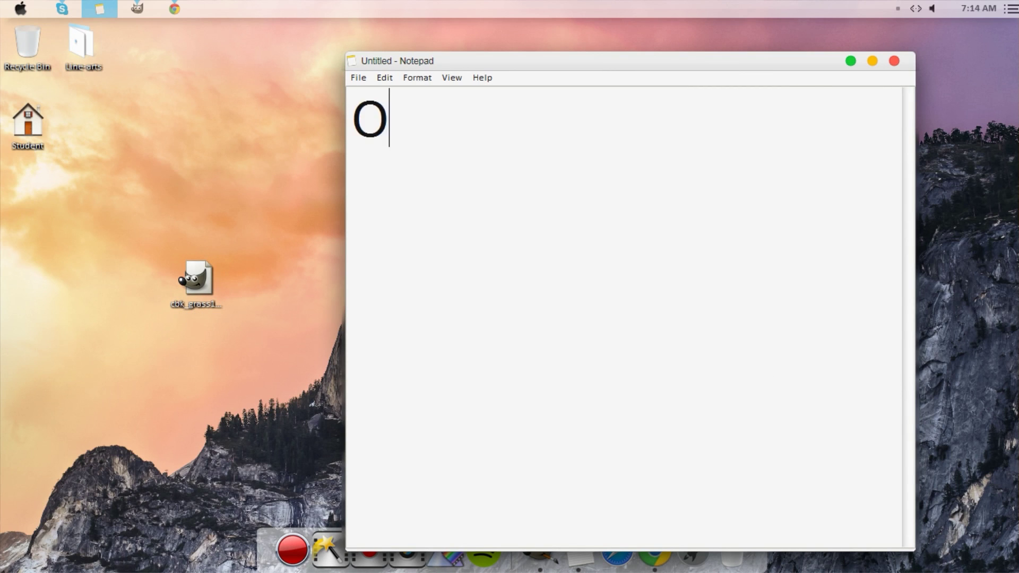
text(nce you find that yo)
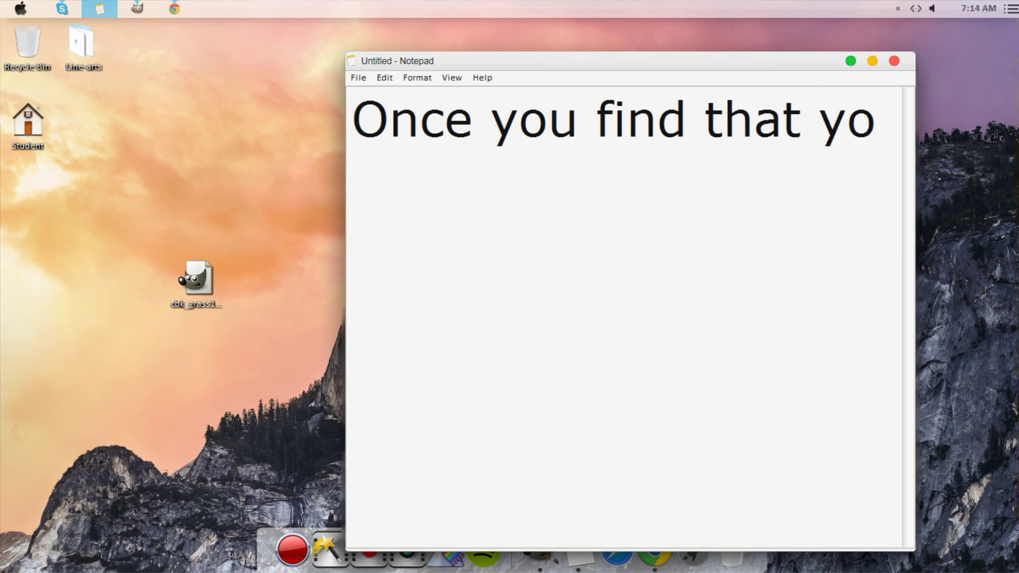
text(u will wantto)
key(BackSpace)
key(BackSpace)
key(BackSpace)
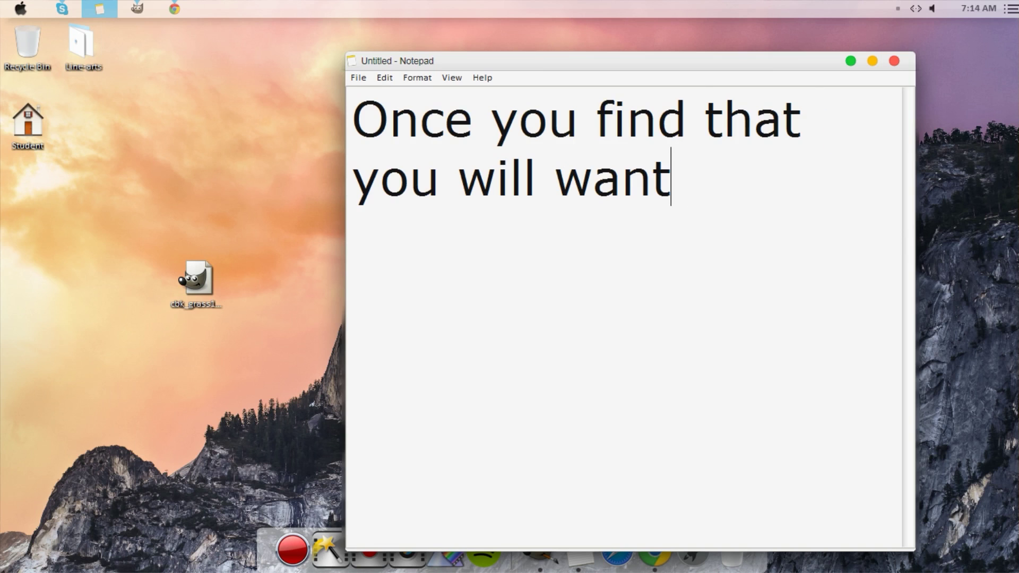
text(o open yo)
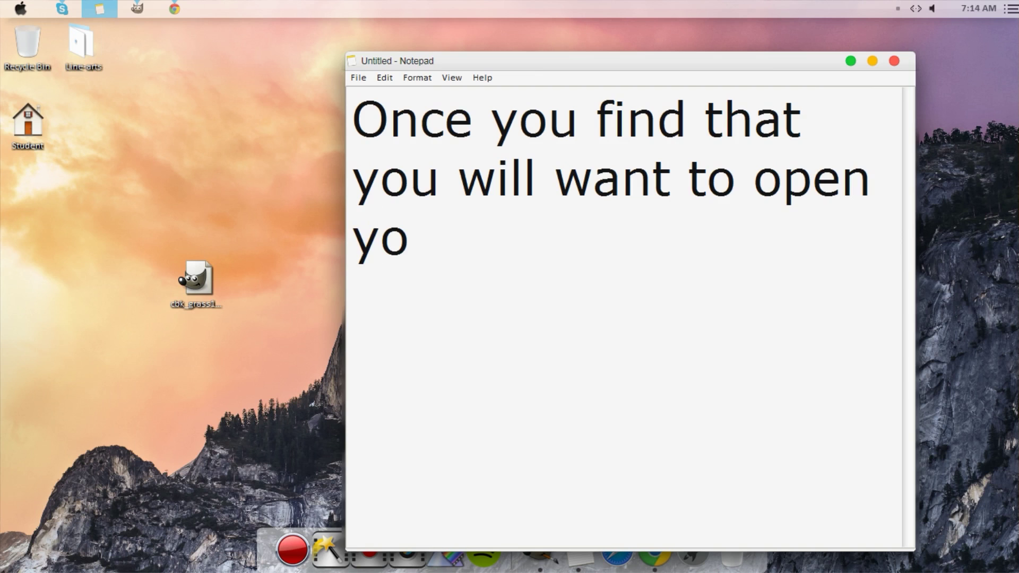
text(ur Gimp folder.)
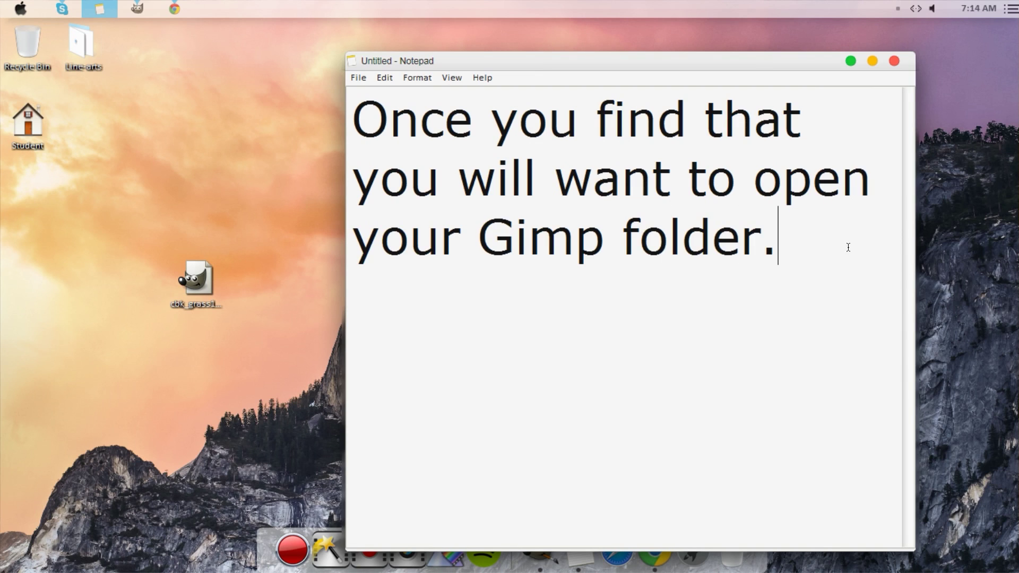
mouse_move(848, 247)
mouse_down()
mouse_move(356, 175)
mouse_move(353, 106)
mouse_up()
key(BackSpace)
click(20, 8)
Browse in Explorer to Local Disk (C:) > Users > Student > .gimp-2.8
click(206, 50)
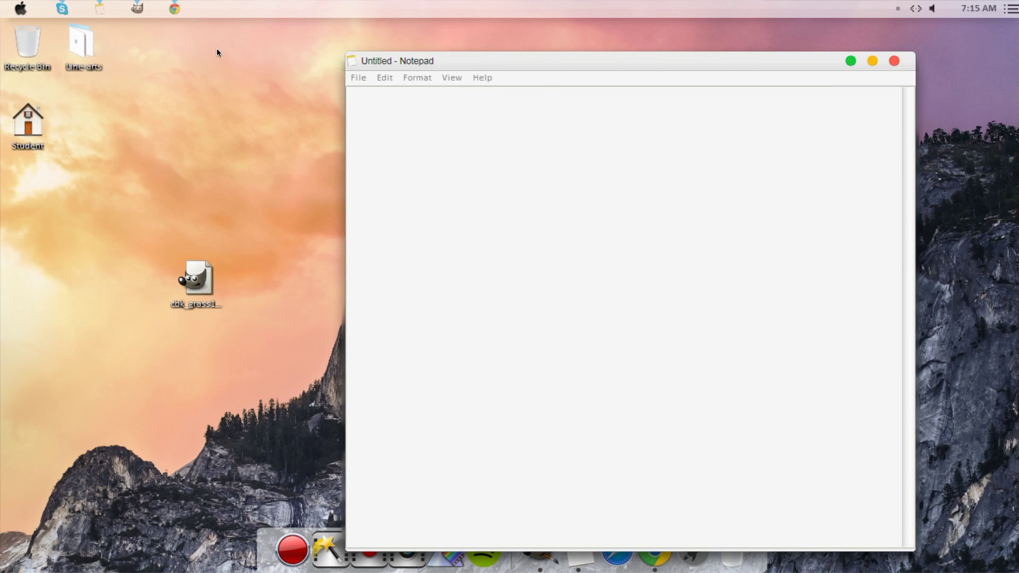
double_click(203, 144)
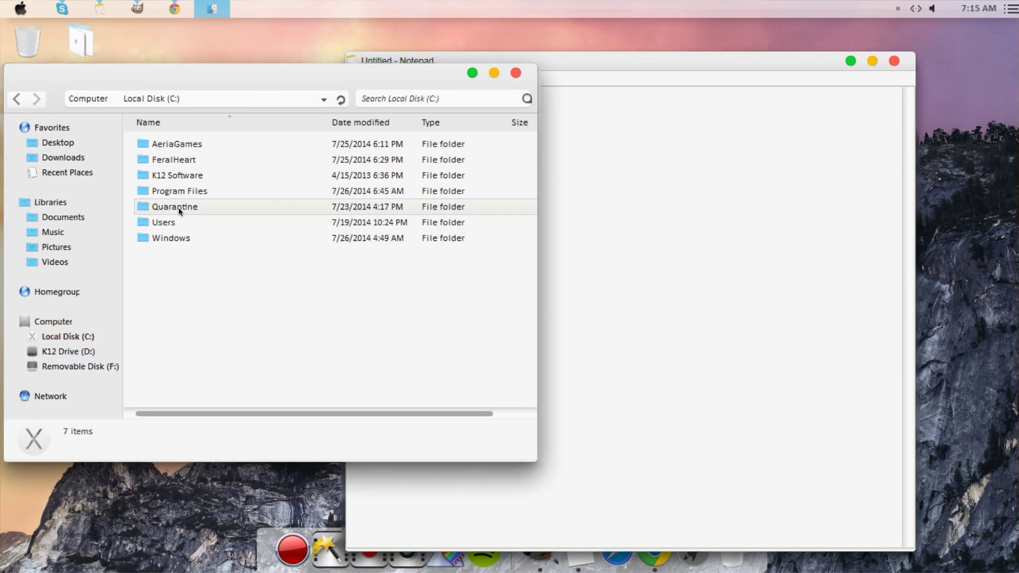
double_click(177, 221)
double_click(181, 158)
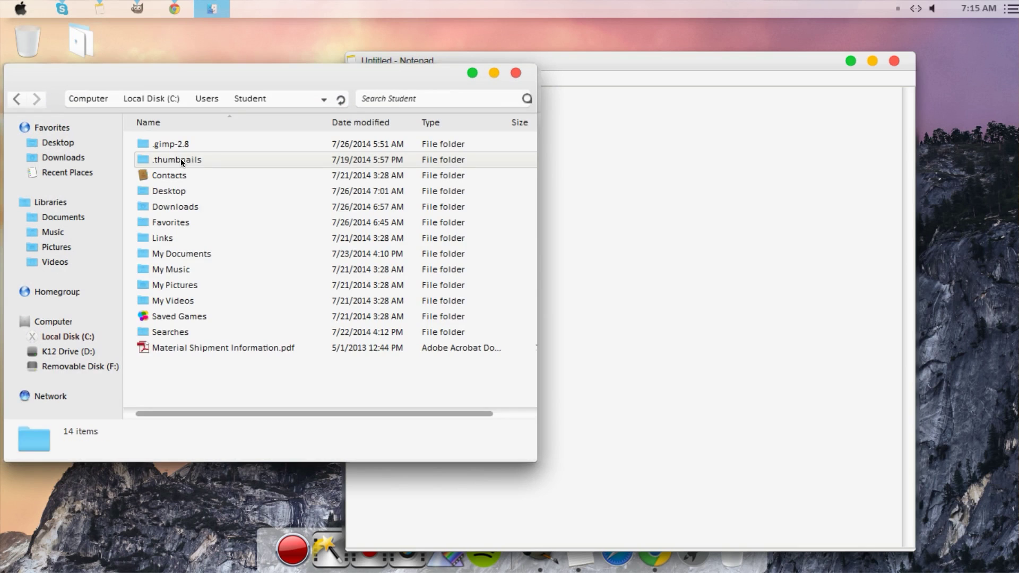
double_click(181, 145)
click(644, 104)
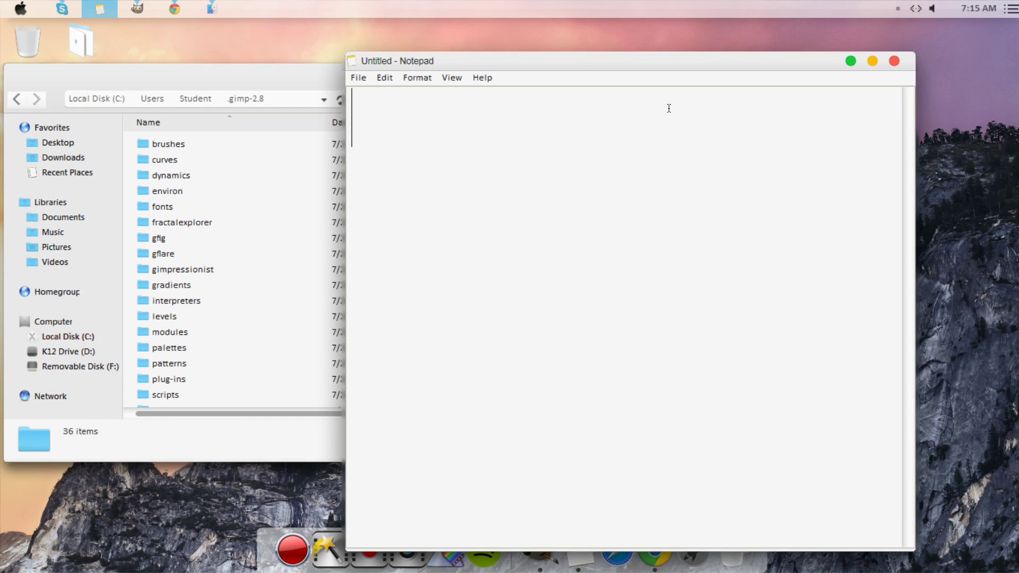
Write that the GIMP folder is in your documents or the local disk's user folder
text(It s)
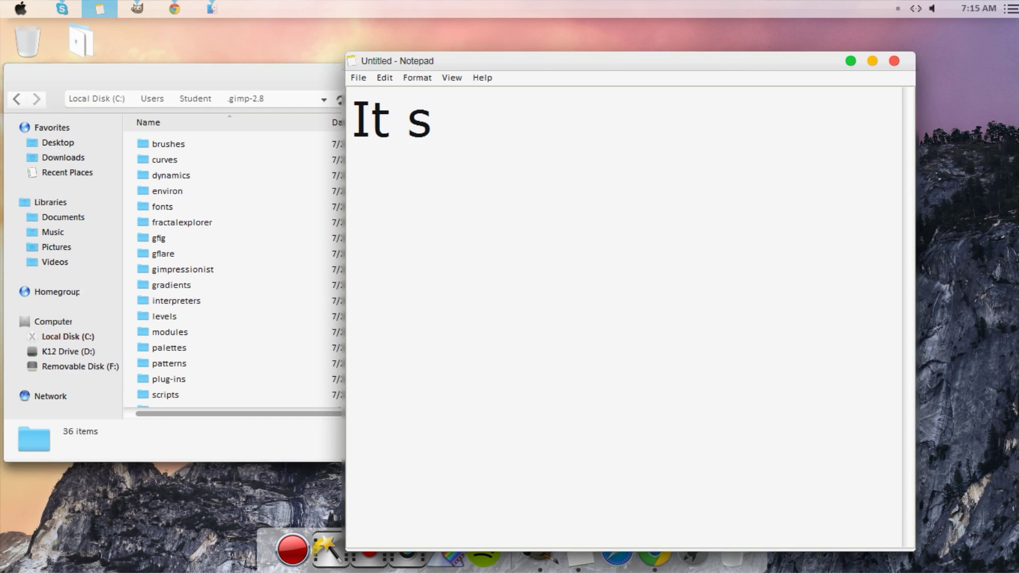
text(houldf)
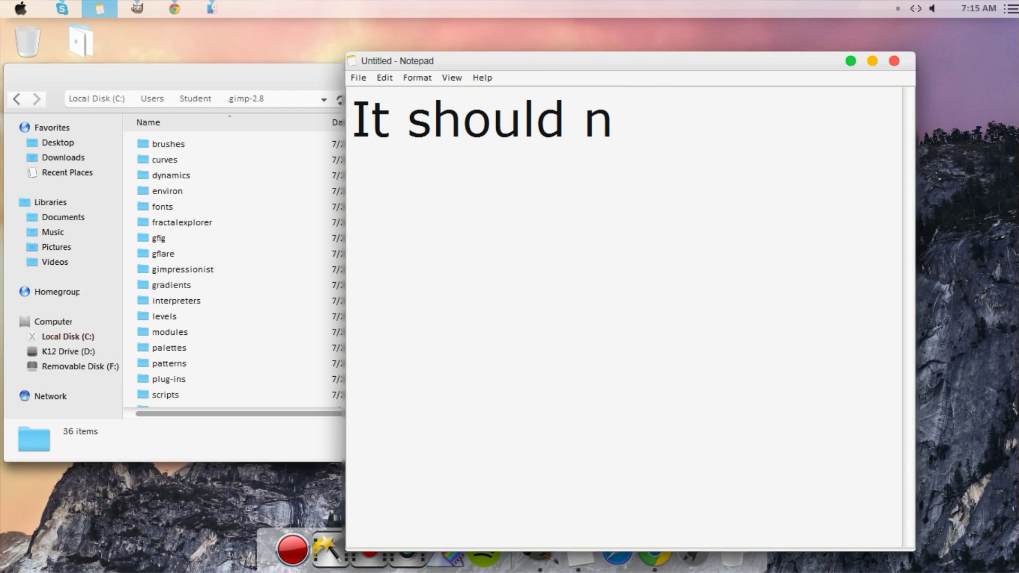
key(BackSpace)
text(ne)
key(BackSpace)
key(BackSpace)
text(be either in your)
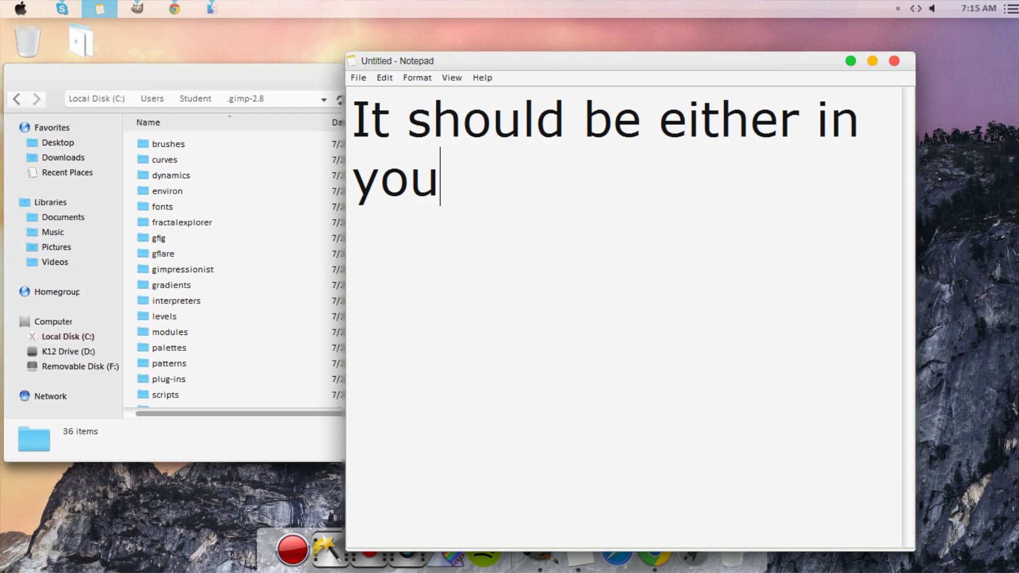
text( docume)
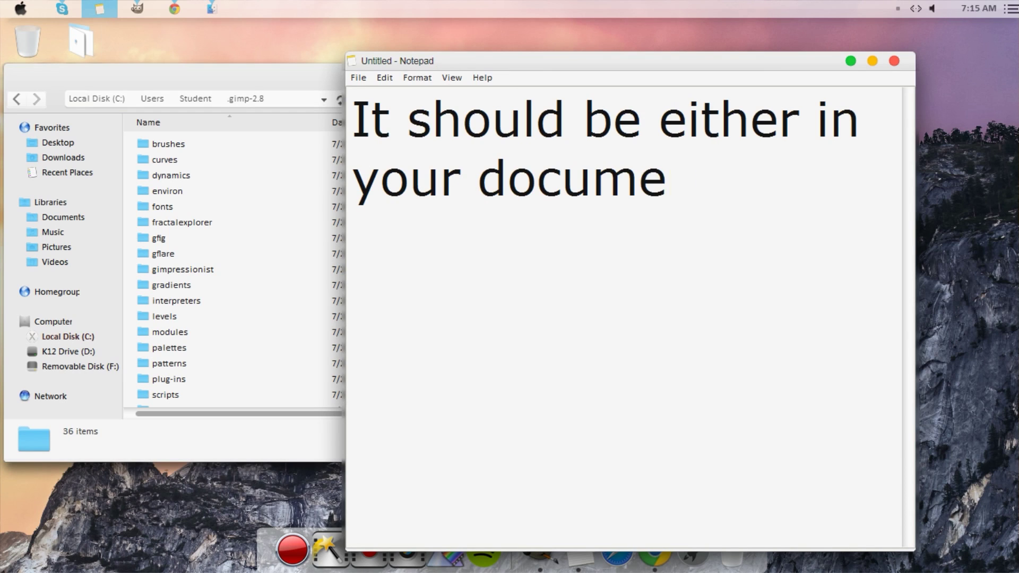
text(nts, or )
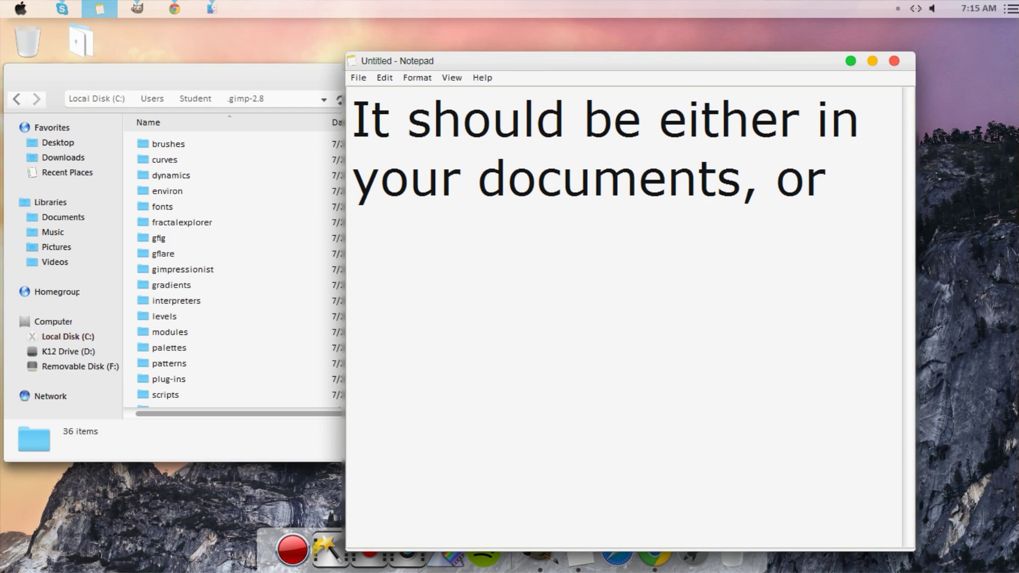
text(in your)
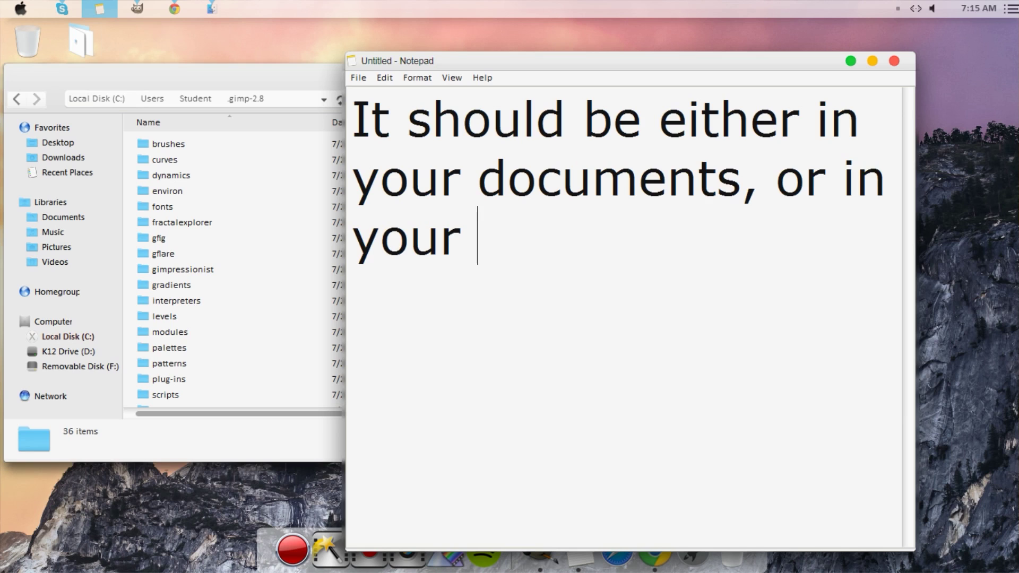
text( local d)
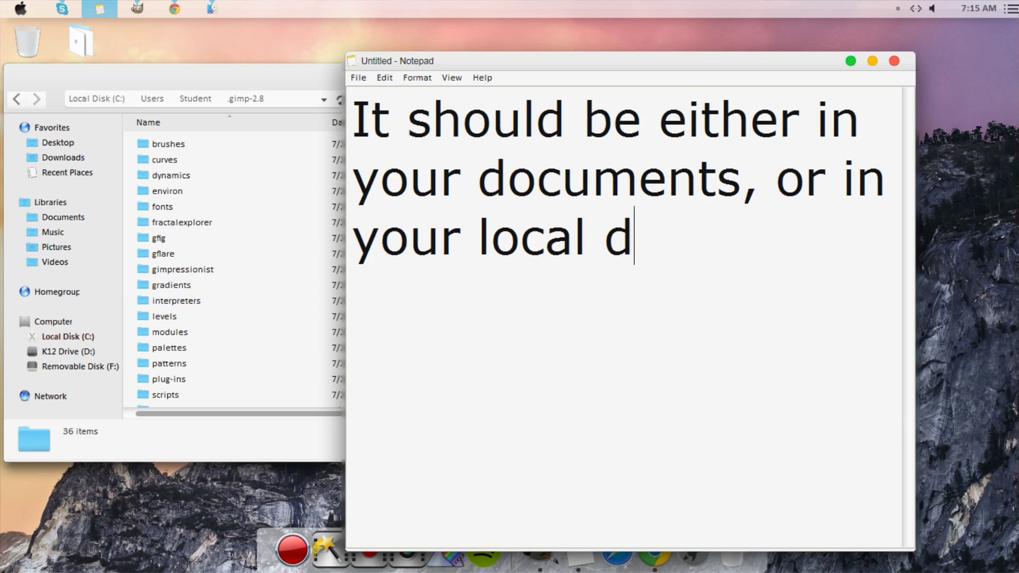
text(isk then your)
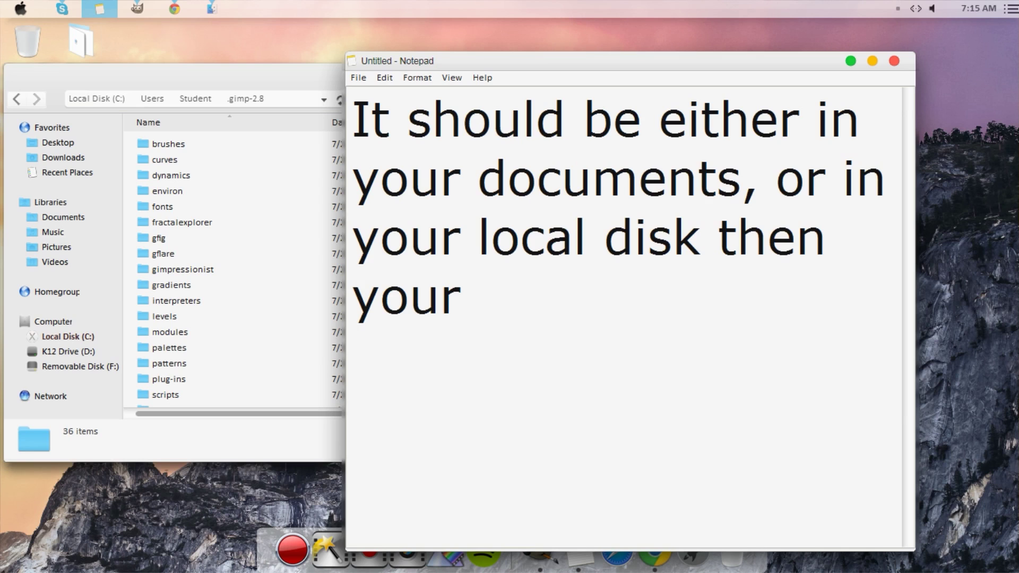
text( user fo)
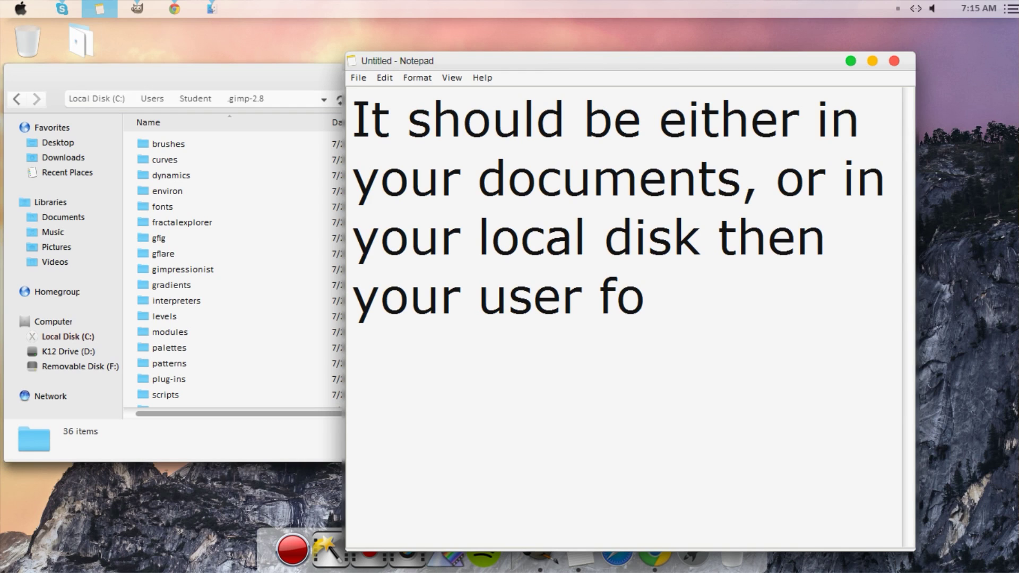
text(lder.)
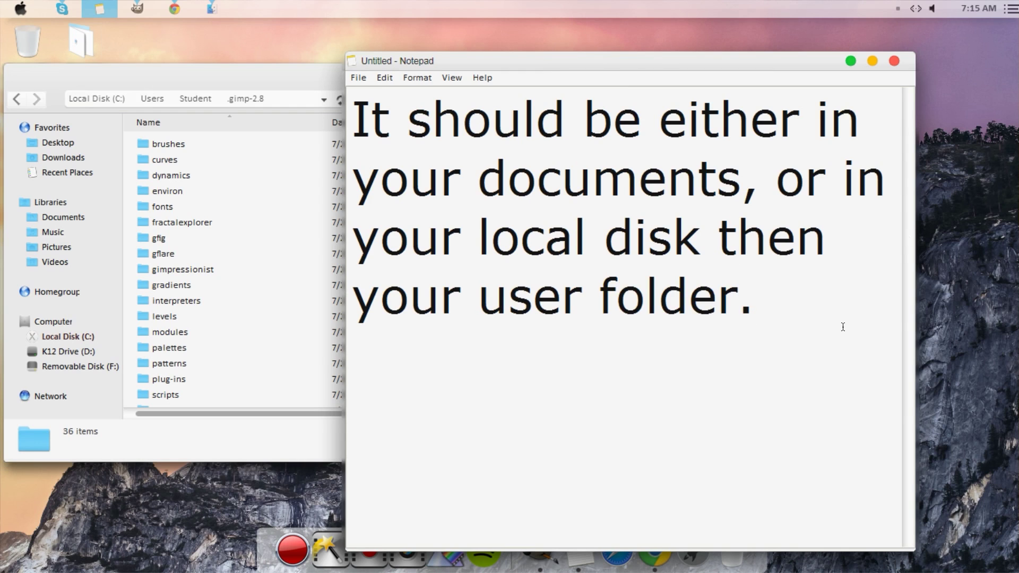
mouse_move(760, 321)
mouse_down()
mouse_move(361, 181)
mouse_move(353, 106)
mouse_up()
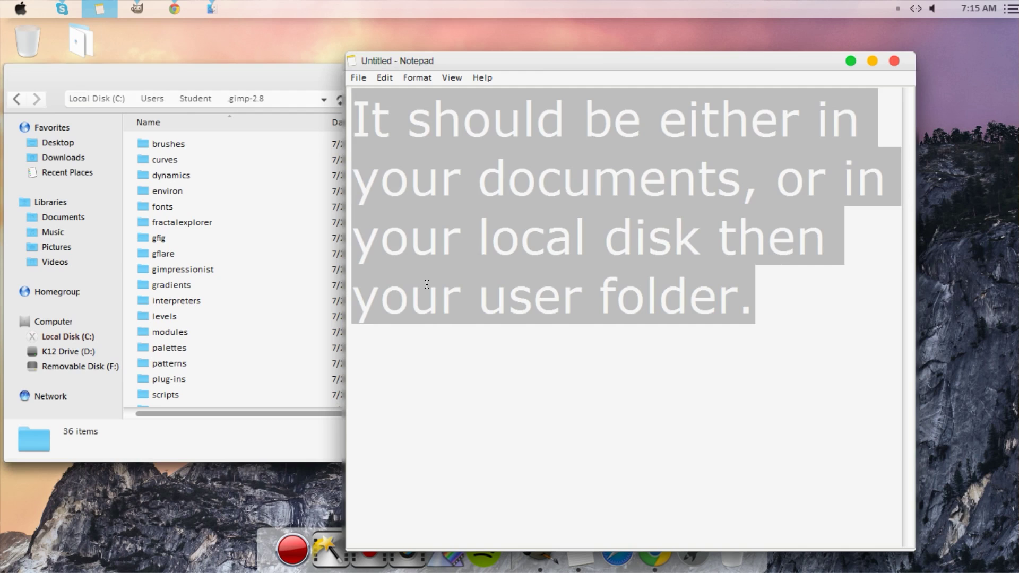
Replace the note with the tip to right-click the Gimp icon for Open File Location
key(Delete)
text(If)
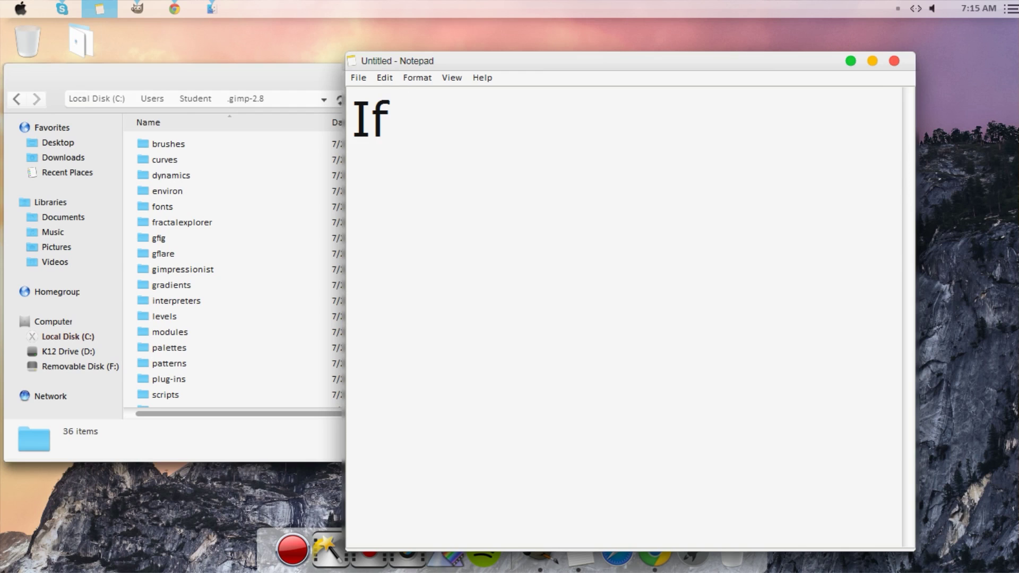
text( you can't find h)
key(BackSpace)
text(it you coul)
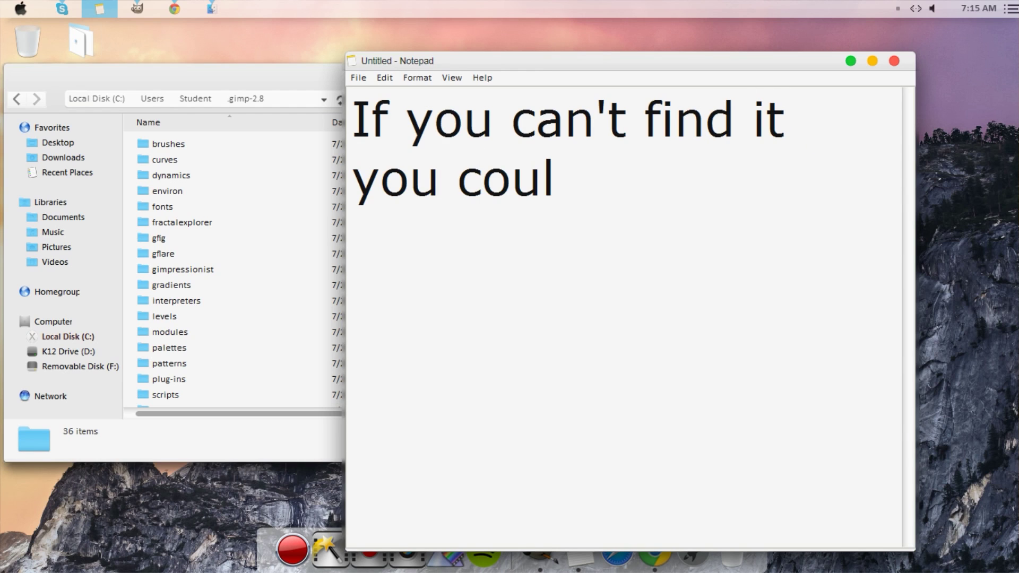
text(d try right clic)
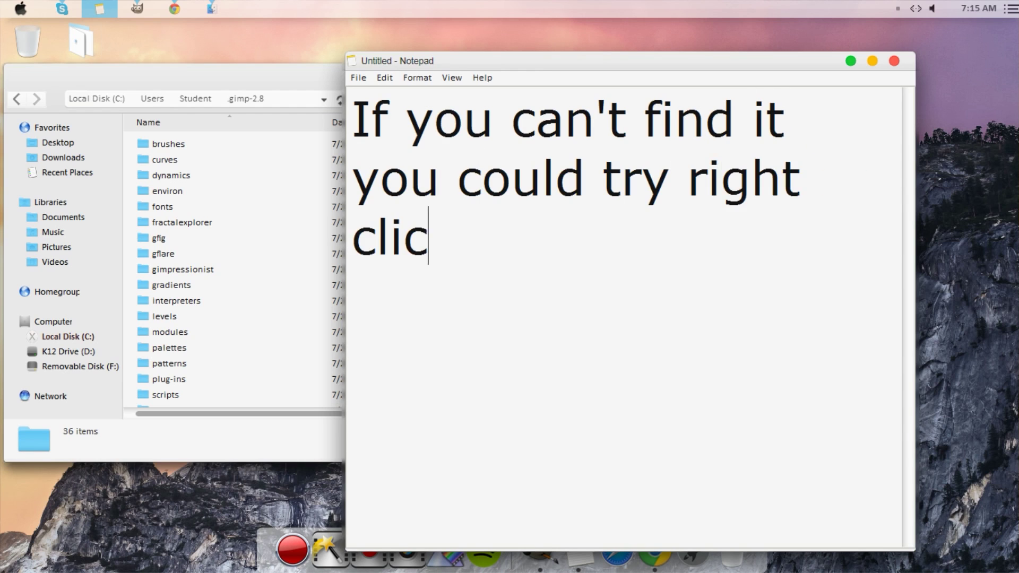
text(king on )
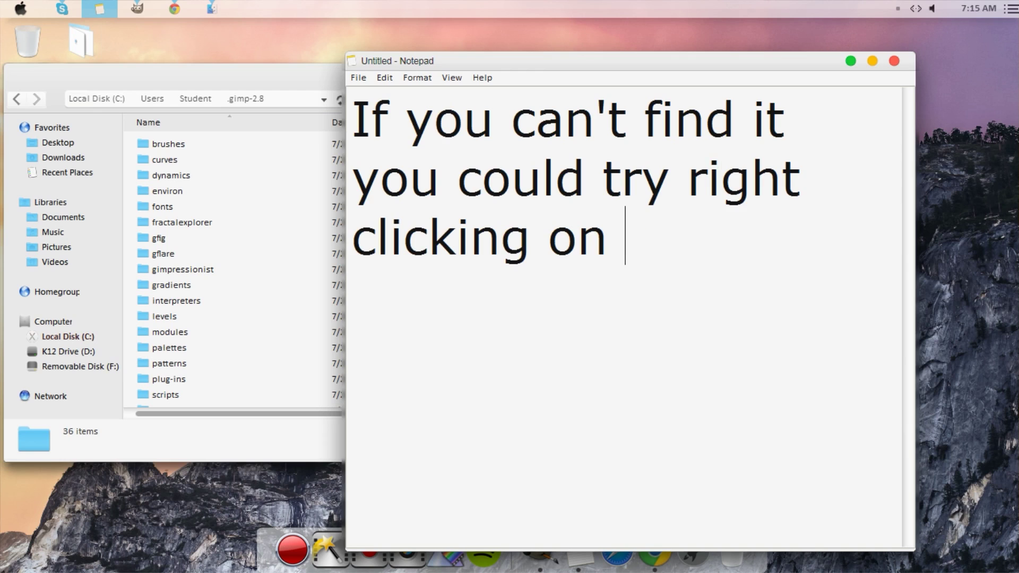
text(your Gimp ic)
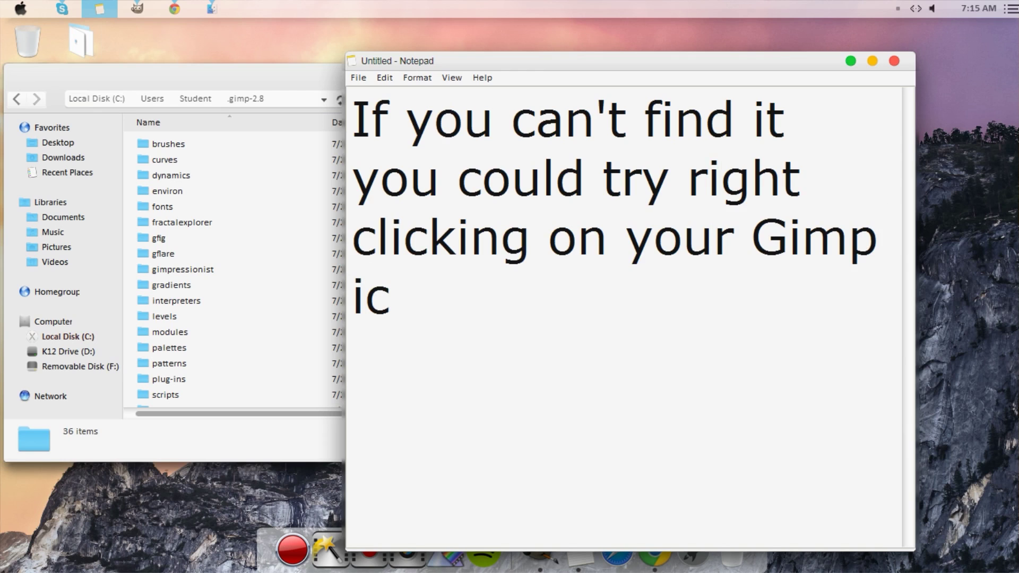
text(on and)
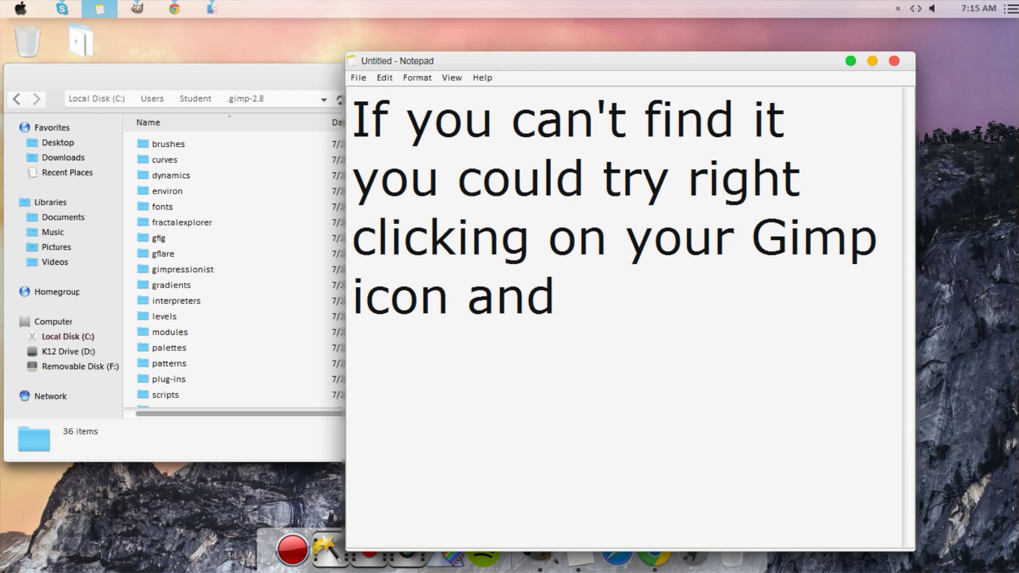
text( find something that h)
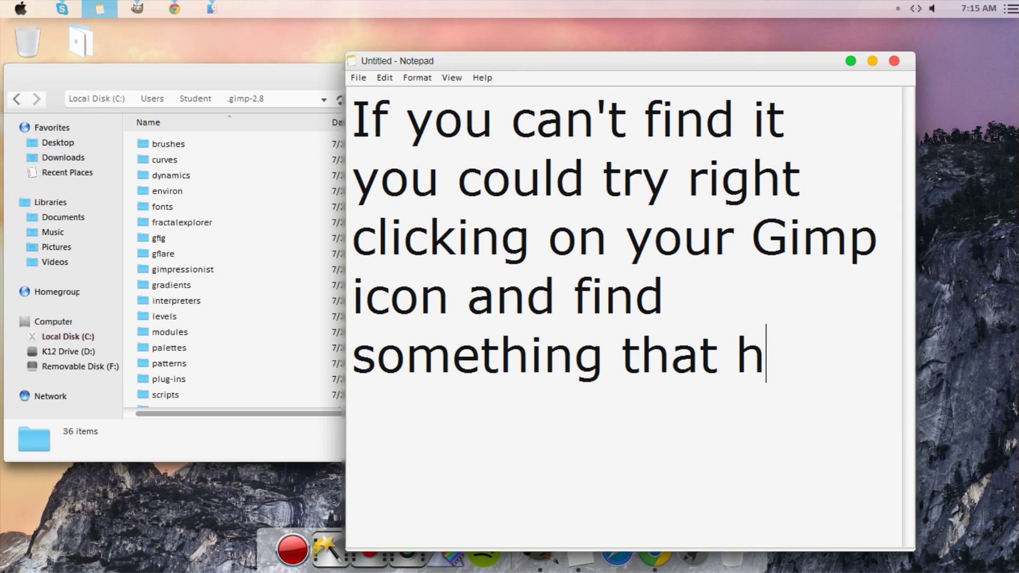
key(BackSpace)
text(says )
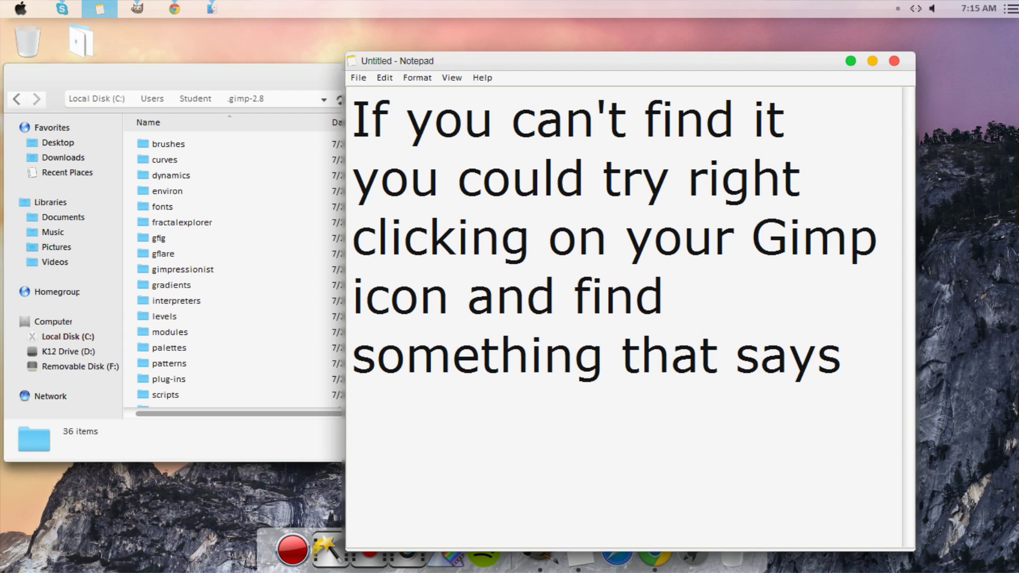
text(Open Fil)
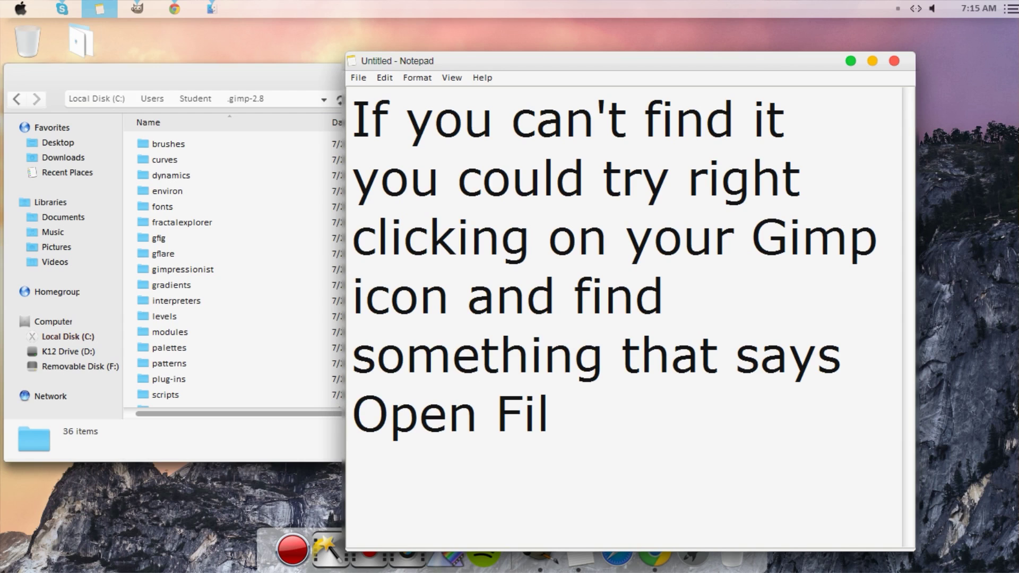
text(e Location)
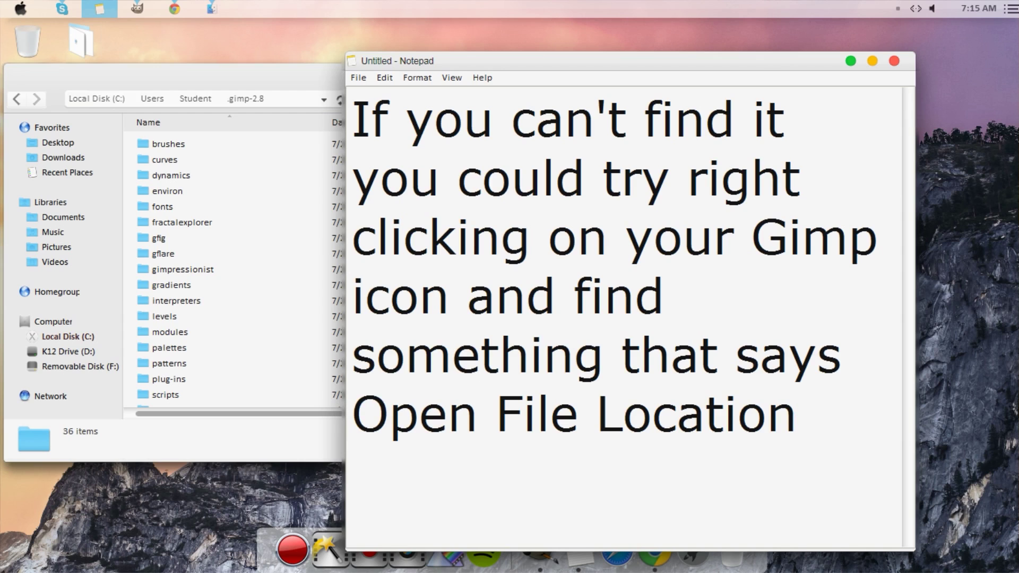
Swap in the caveat 'But some computers don't have that.', then clear the note
key(ctrl+shift+Left)
key(ctrl+shift+Left)
key(ctrl+a)
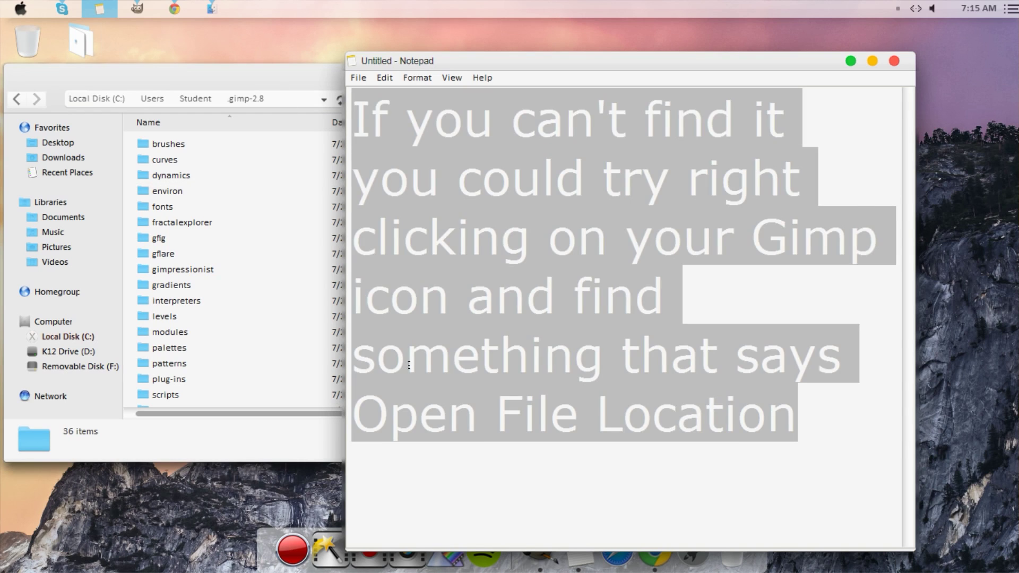
text(But some comput)
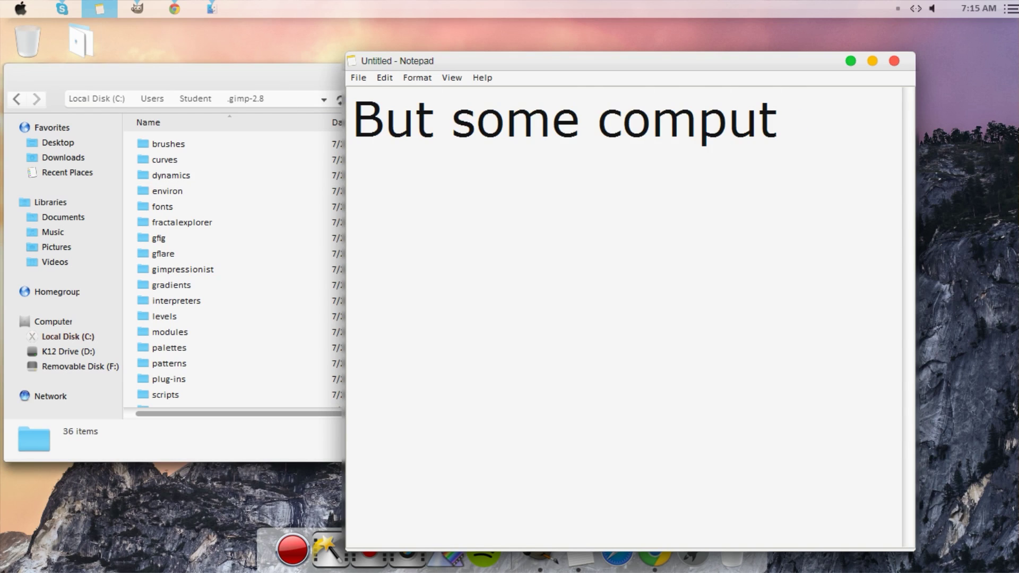
text(ers don't have)
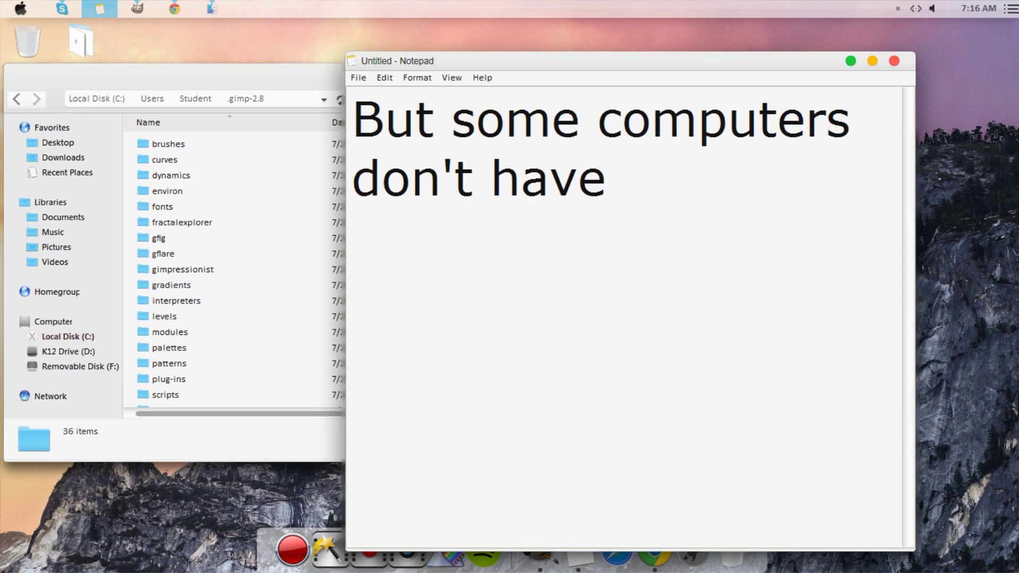
text( that.)
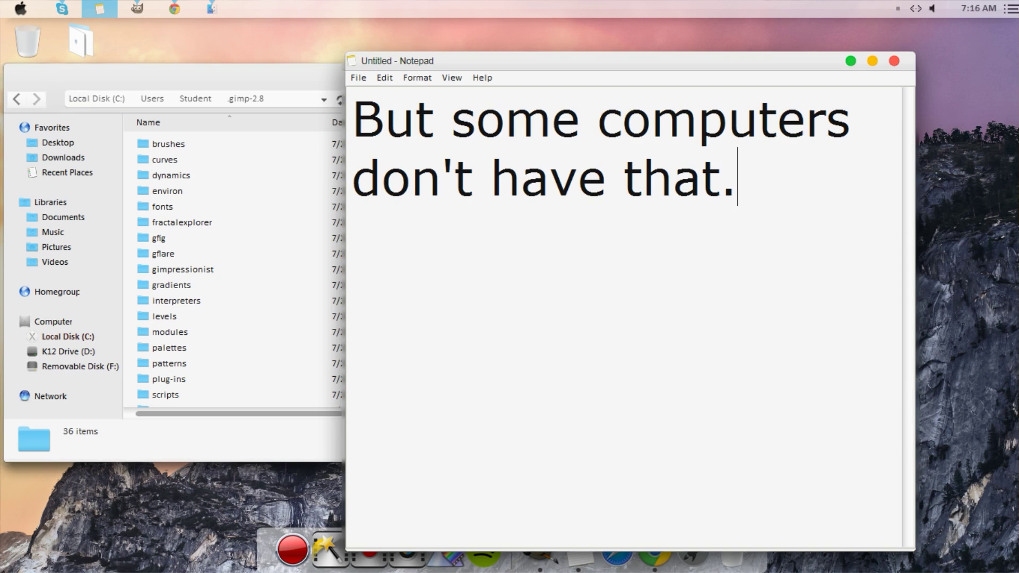
key(ctrl+a)
key(BackSpace)
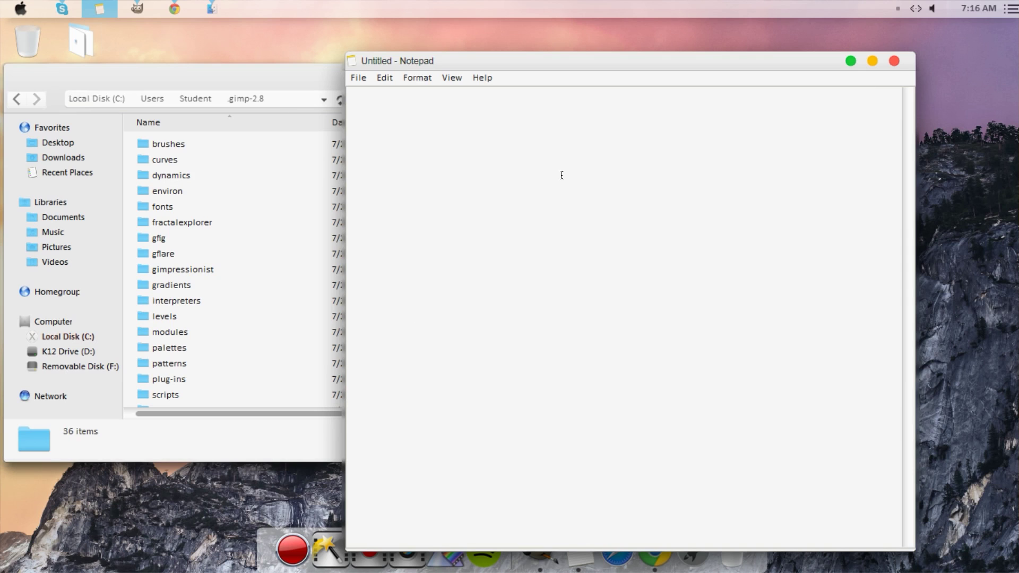
Move the note aside and write that once your gimp folder is open, open the folder called Brushes
drag(501, 60, 566, 42)
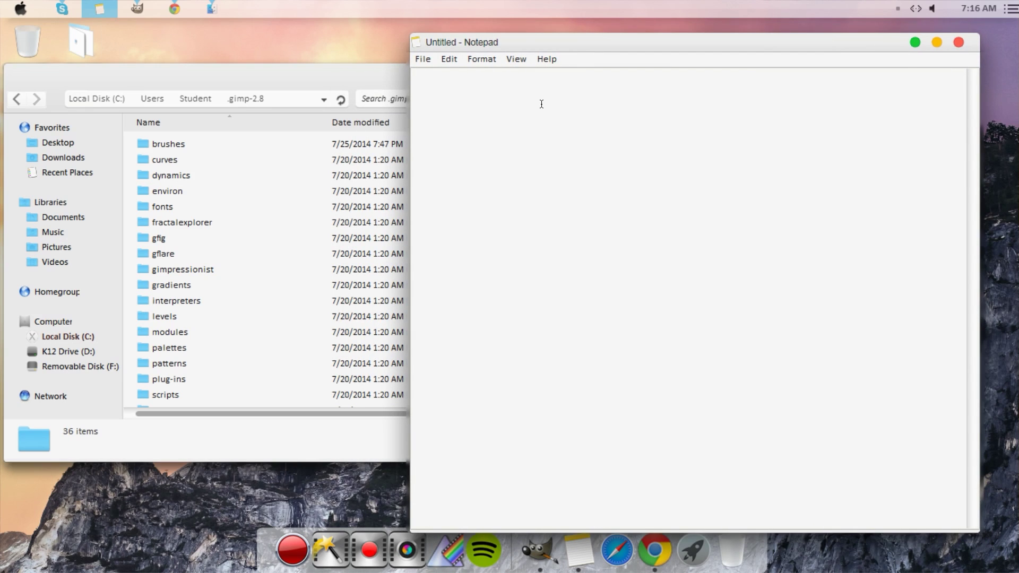
text(So once yo)
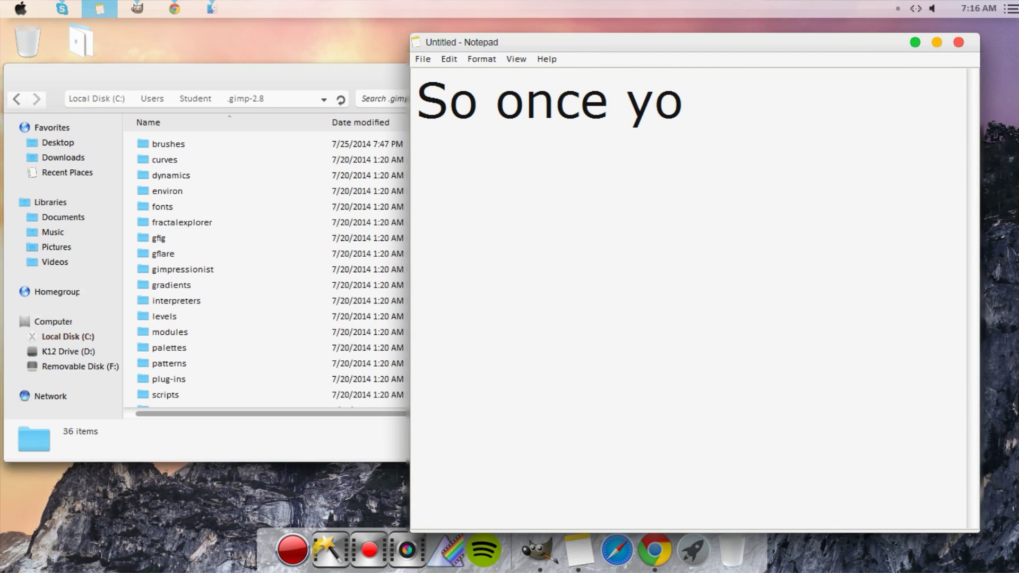
text(u open your gimp )
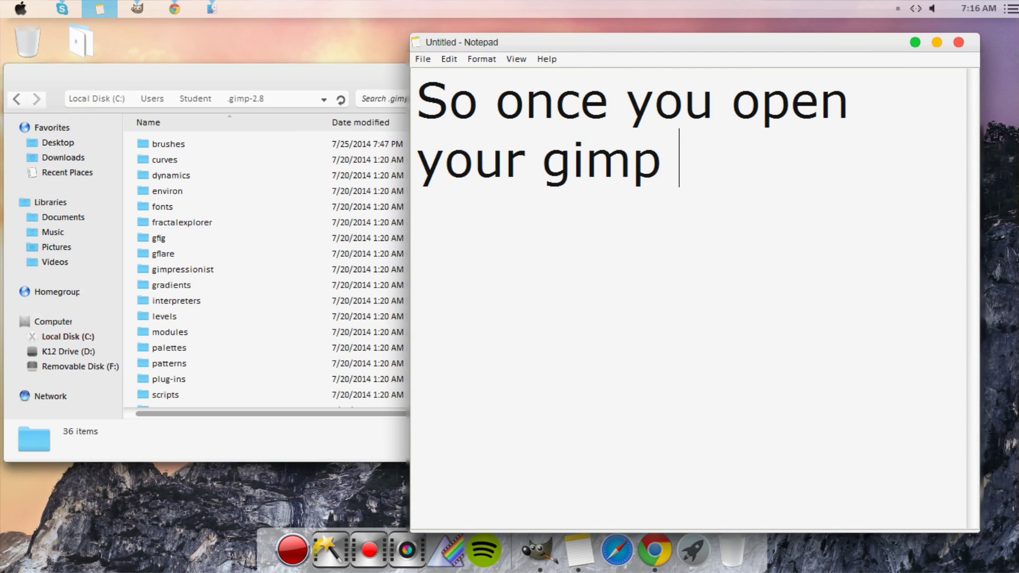
text(folder you want t)
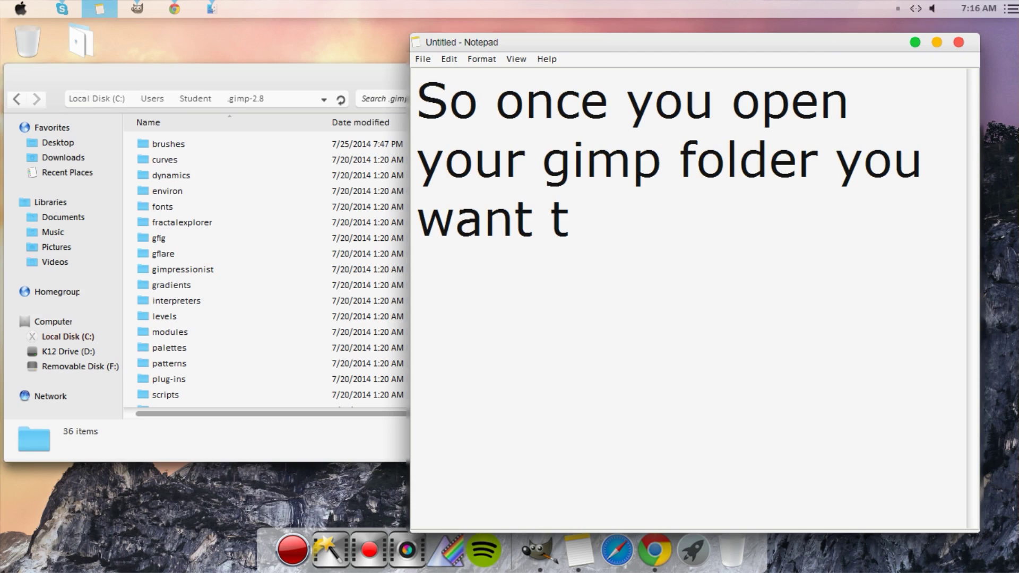
text(o open this fold)
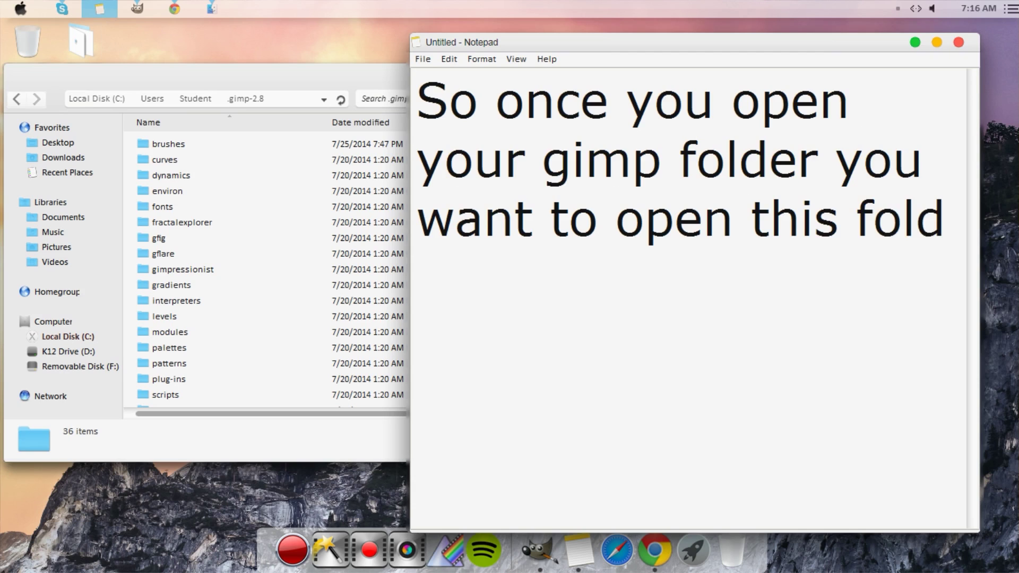
text(er that is)
text( called Brushes)
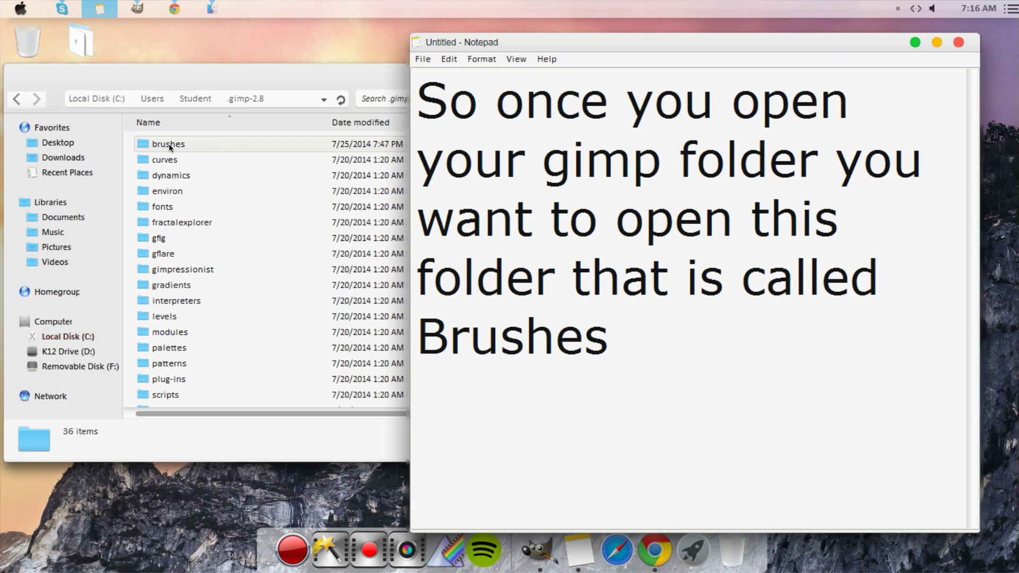
Open the brushes folder, note to drag your brush into it, then caption 'Like so'
double_click(191, 141)
mouse_move(610, 340)
mouse_down()
mouse_move(524, 340)
mouse_move(332, 97)
mouse_up()
key(BackSpace)
text(Then you wa)
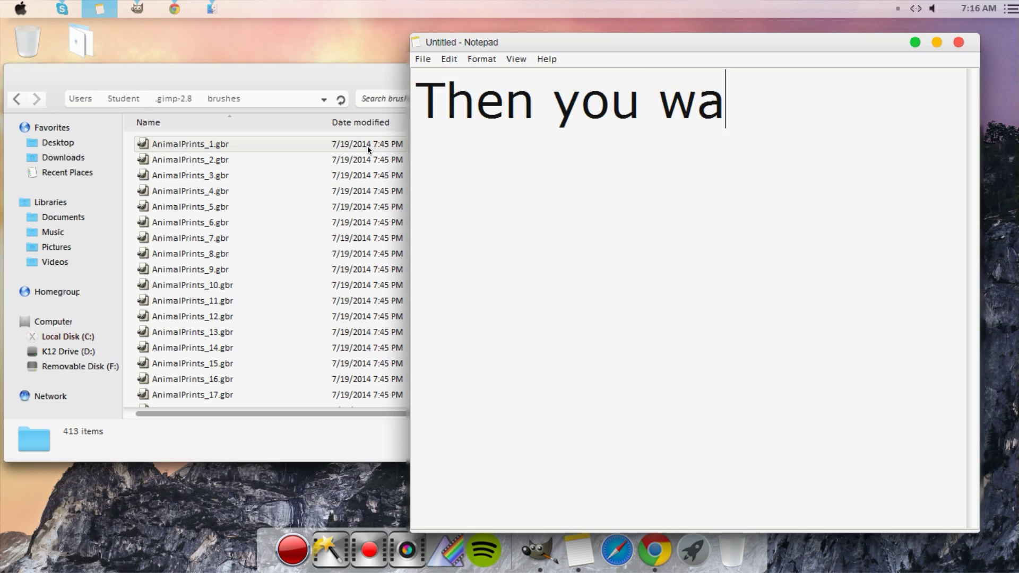
text(nt to drag your)
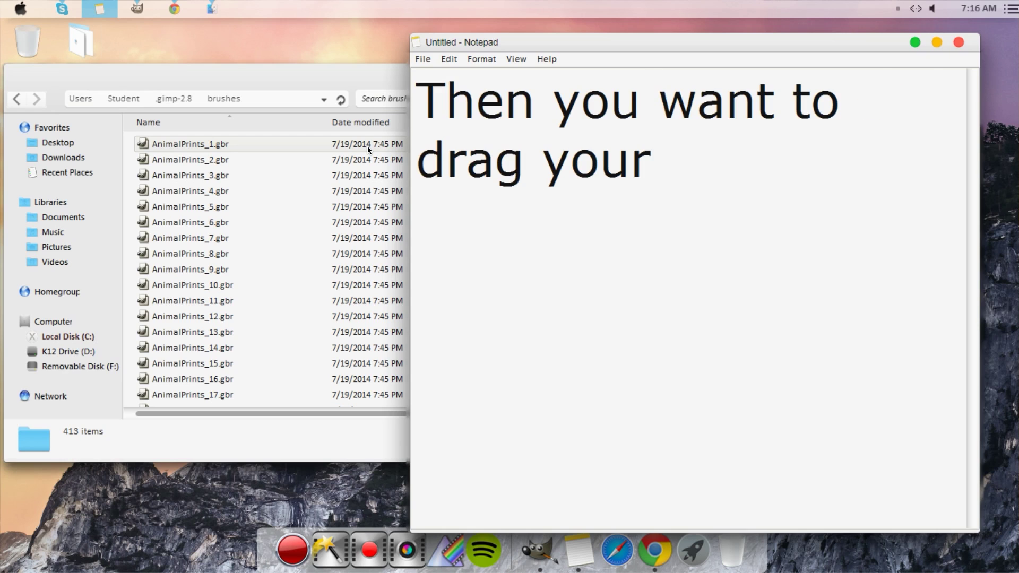
text( brush into thi)
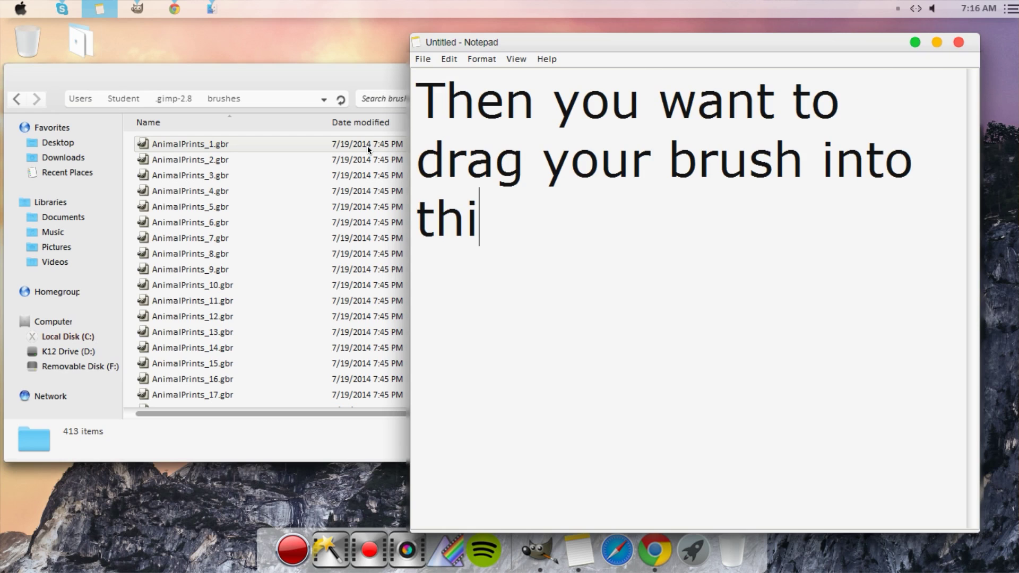
text(s folder)
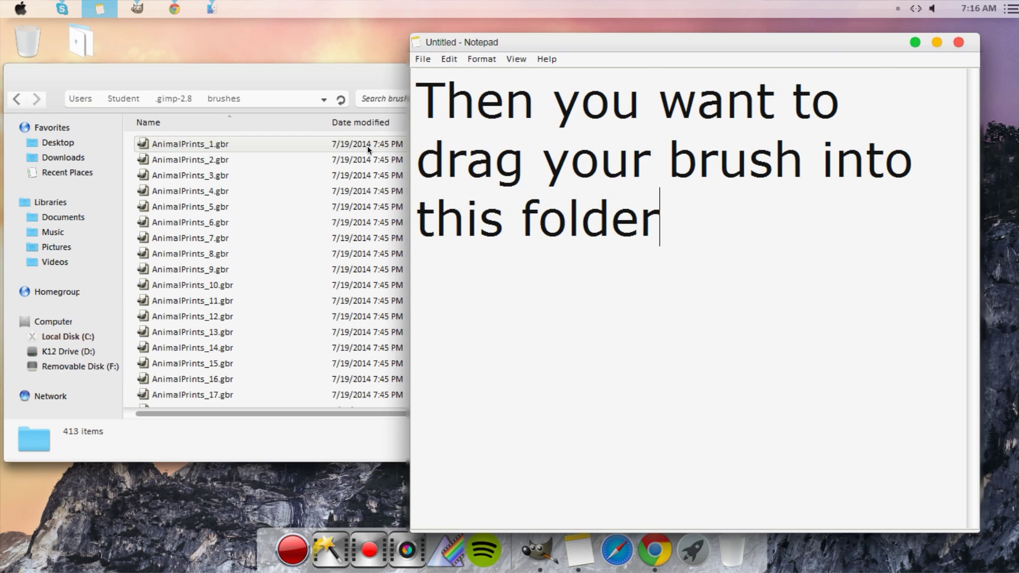
drag(676, 227, 293, 53)
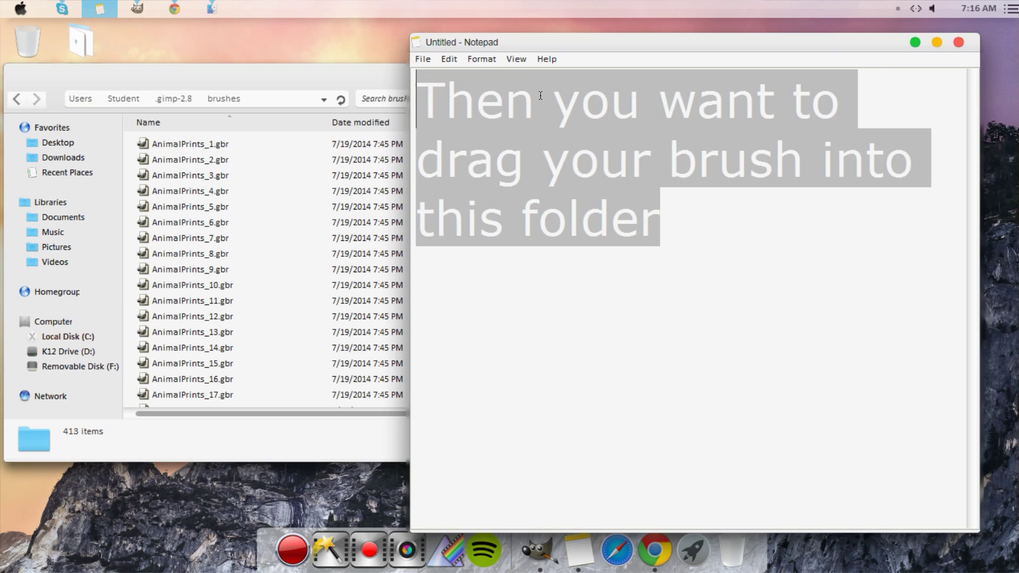
text(Like so)
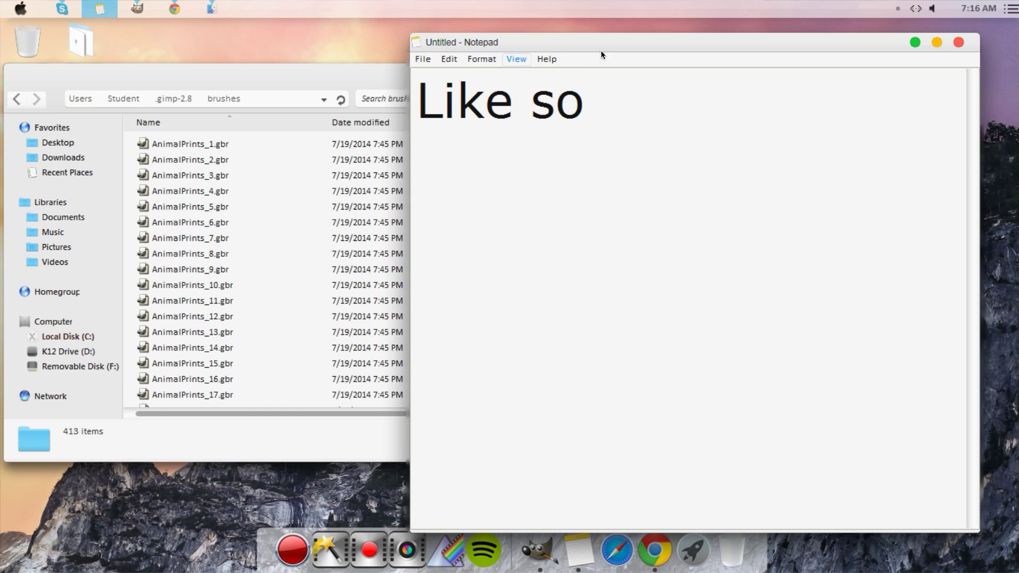
Copy cbk_grass1_gih_by_chibiki.gih from the desktop into the brushes folder and caption the note 'Ta da :D'
click(913, 43)
drag(350, 83, 766, 82)
drag(197, 277, 664, 256)
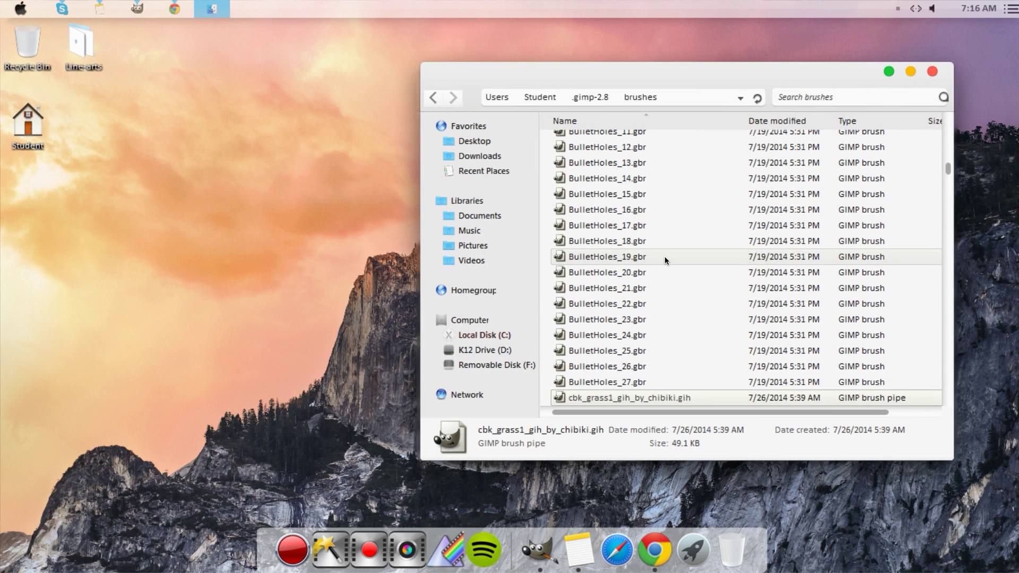
click(110, 11)
key(ctrl+a)
key(BackSpace)
text(Ta da :D)
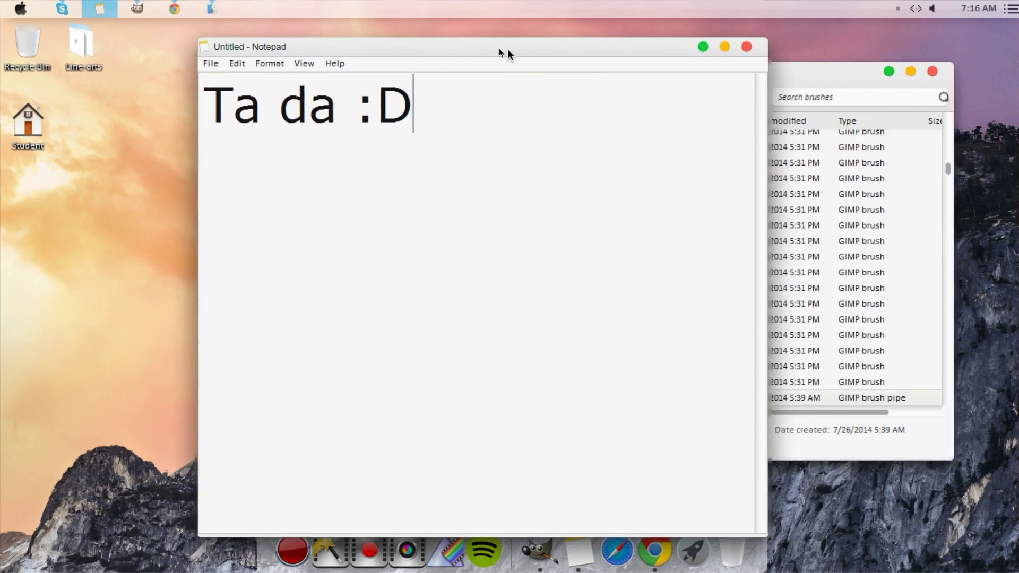
Move the note left of the folder and write that the brush should now work in GIMP
drag(715, 43, 321, 51)
drag(231, 116, 25, 131)
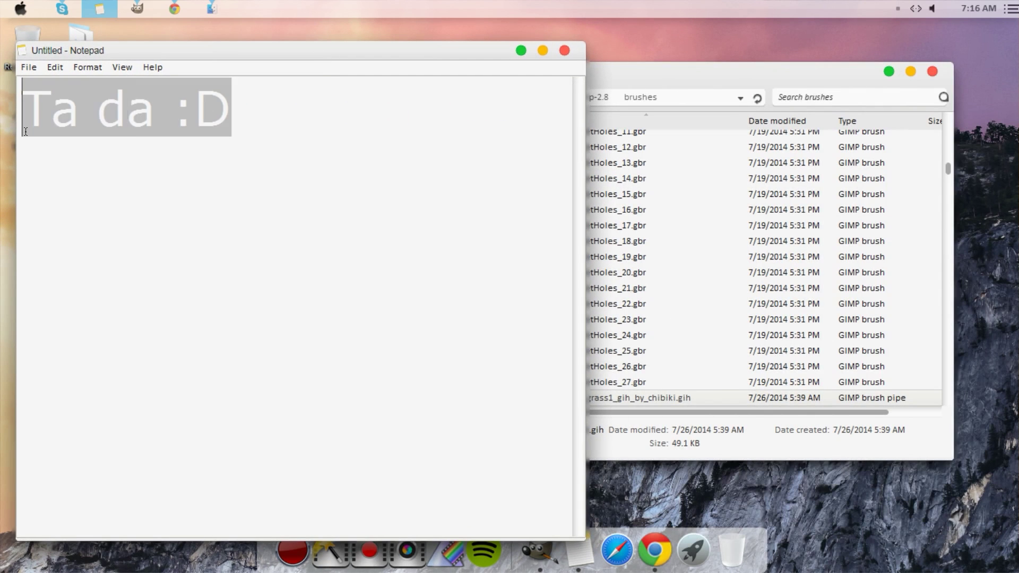
text(You should m)
key(BackSpace)
text(now hav)
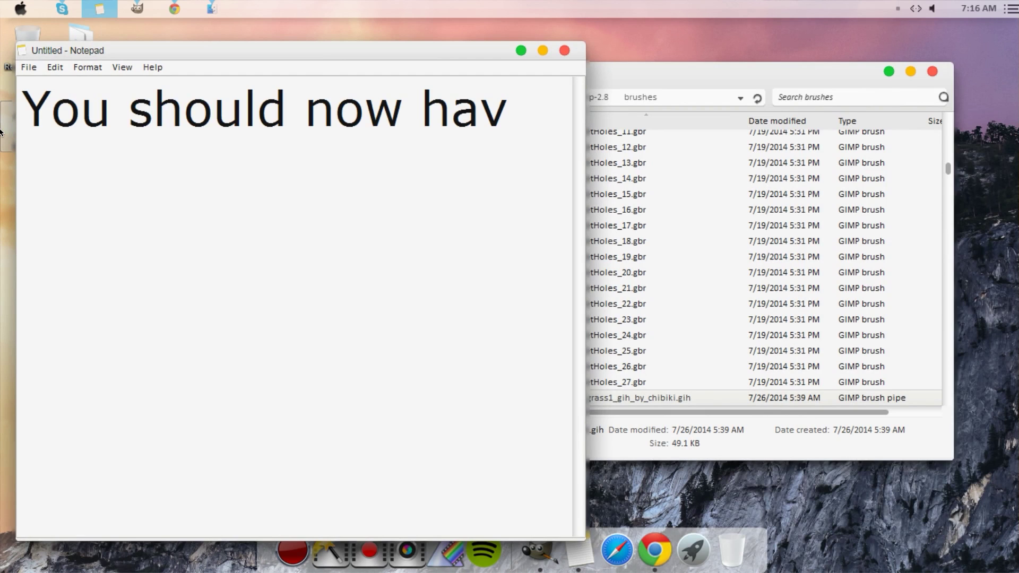
text(r e that brush wo)
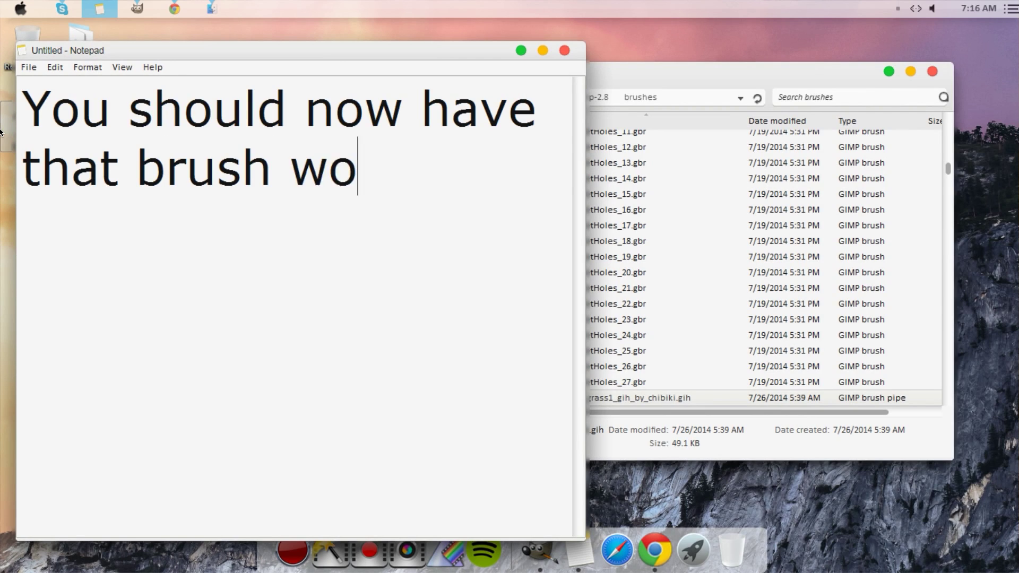
text(rking on your Gimp.)
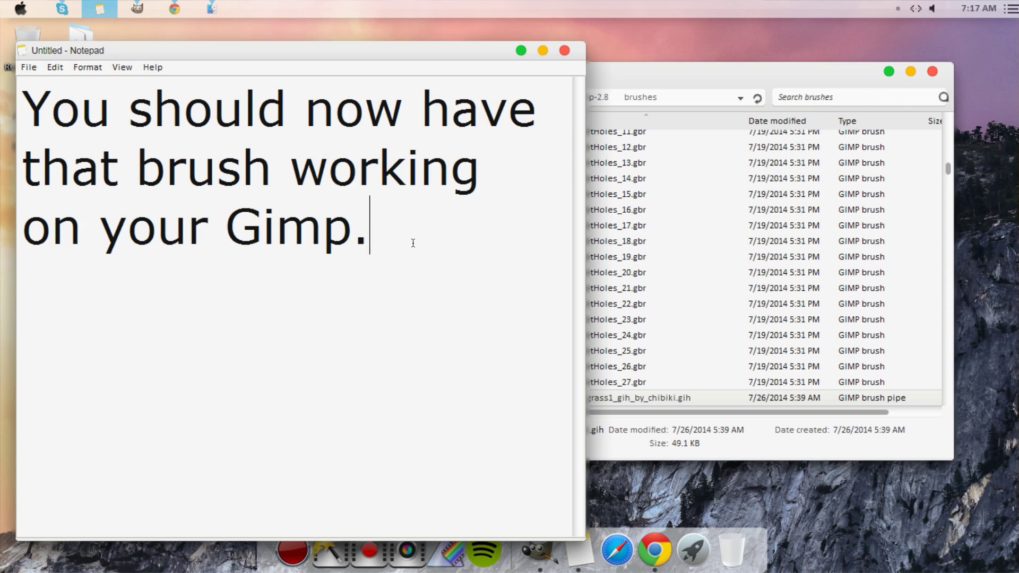
Replace the note with 'Now one more thing before I end this video'
drag(413, 243, 180, 162)
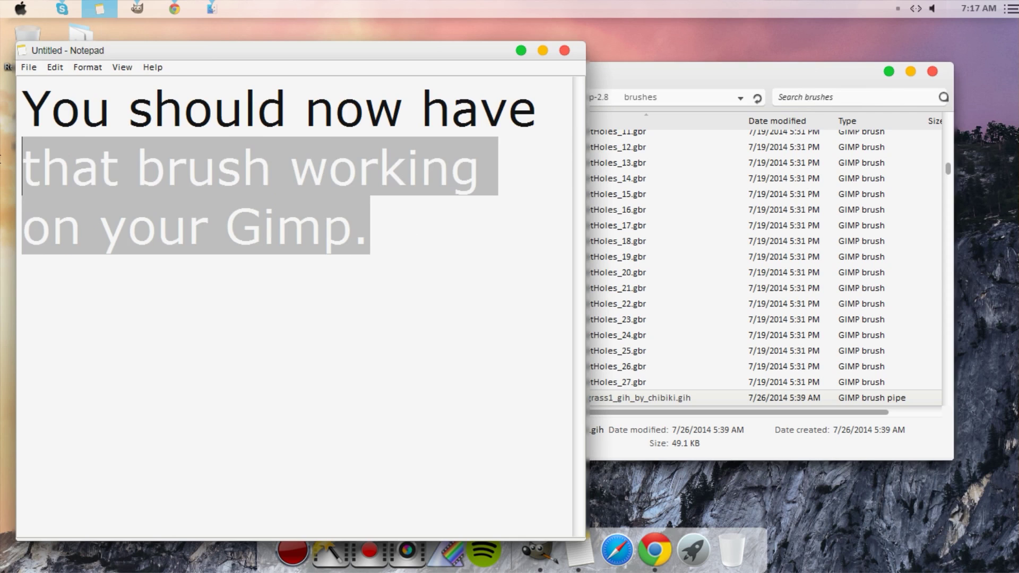
text(Now on)
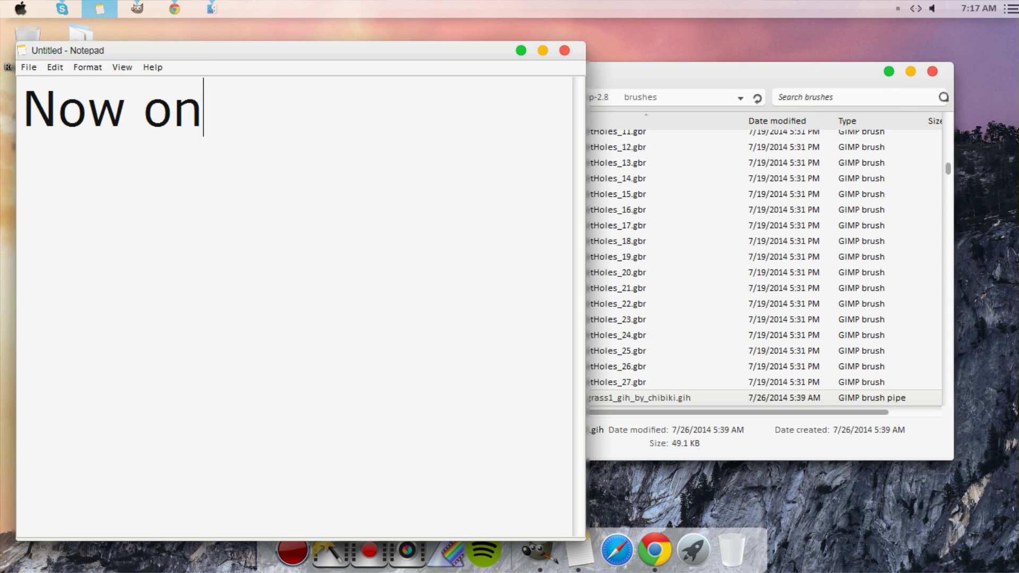
text(e more thing )
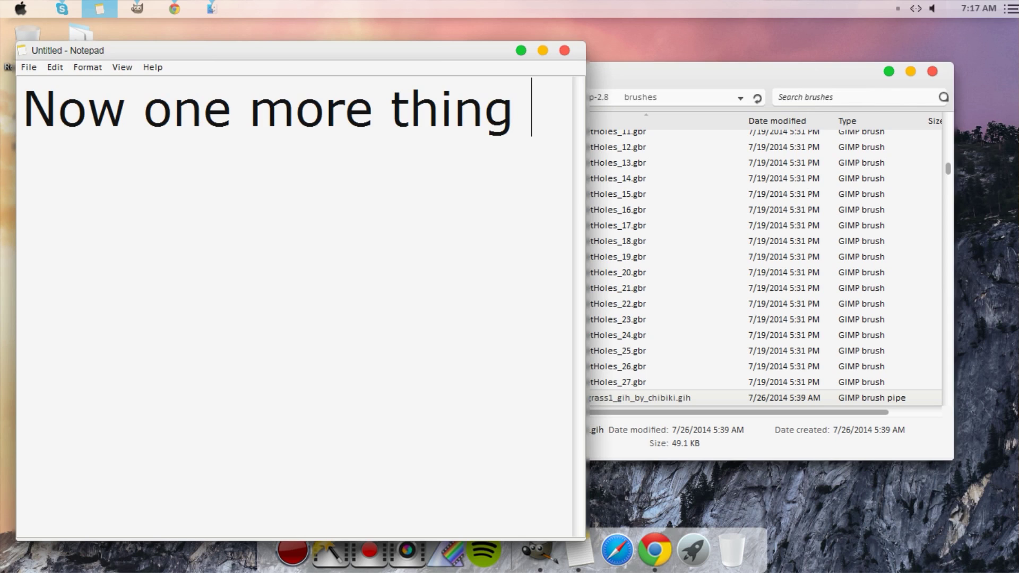
text(before I )
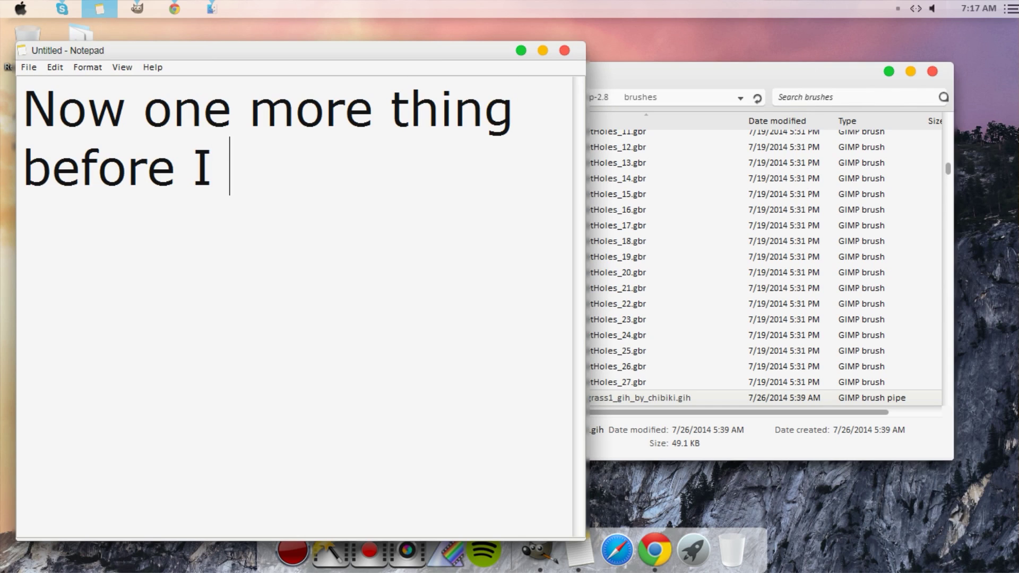
text(end this video.)
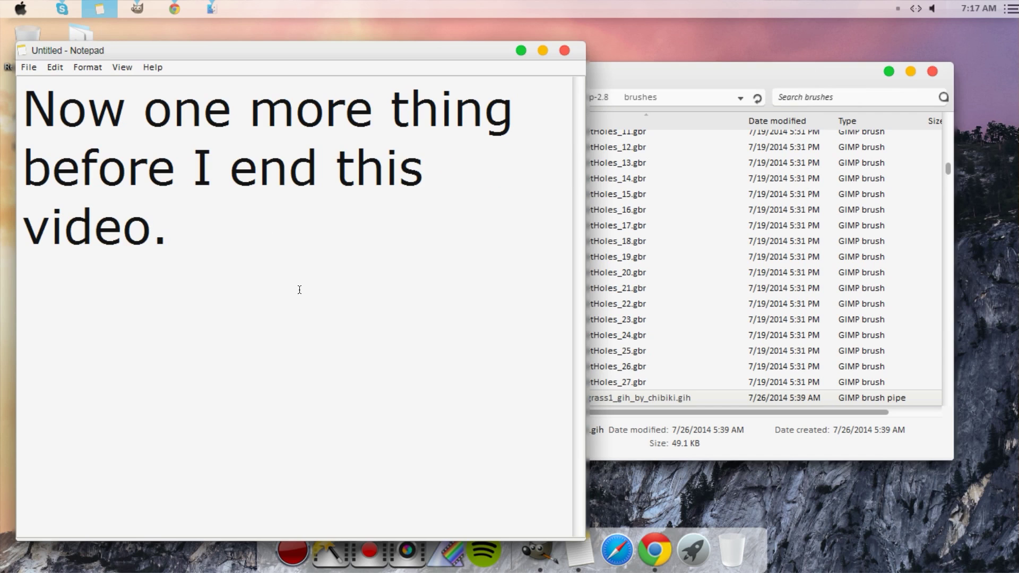
drag(299, 289, 23, 100)
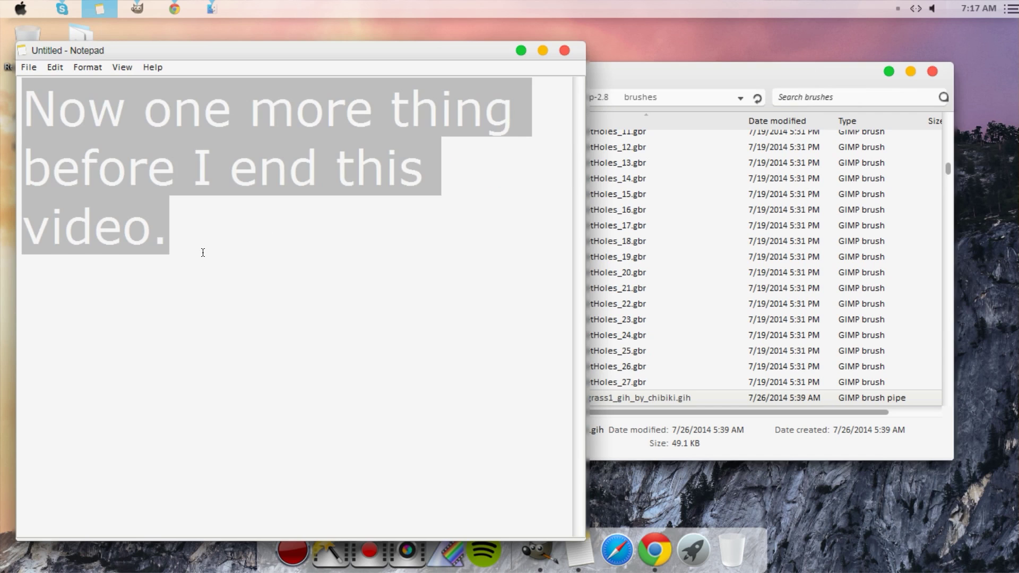
Note that brushes added while GIMP is open don't load, then write 'Simply refresh your brushes. Like this'
text(If you happen)
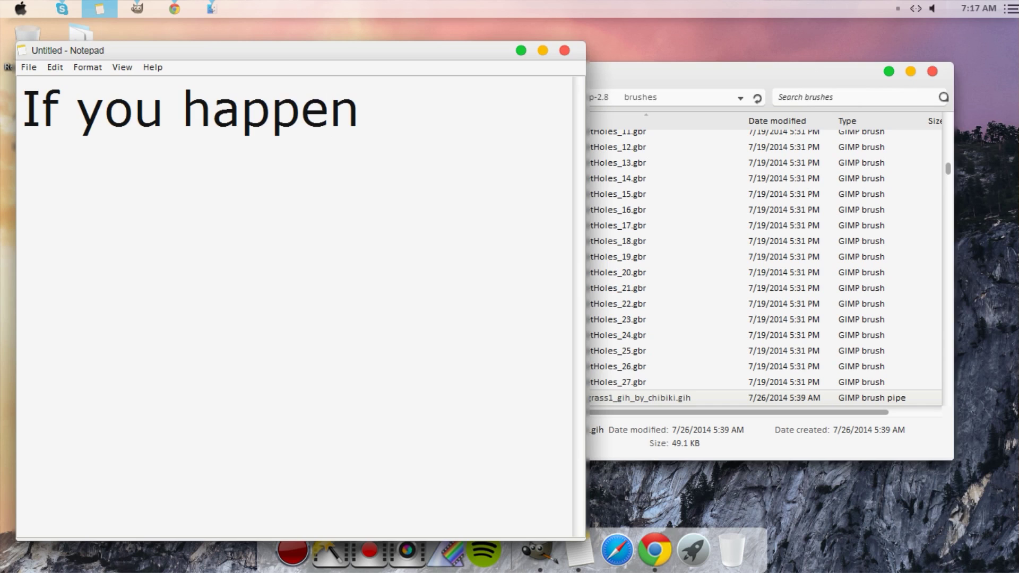
text( to leave Gi)
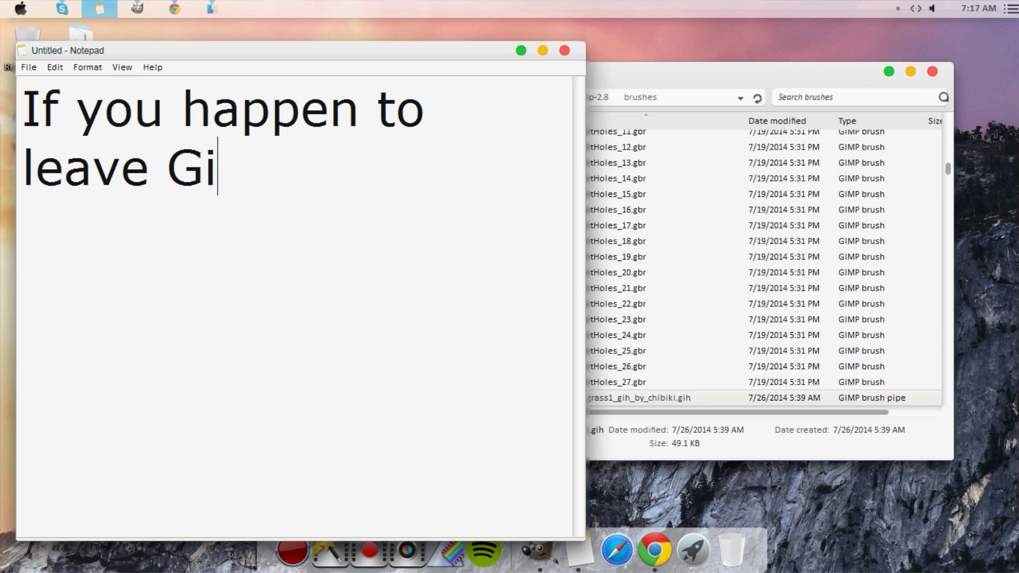
text(mp open while)
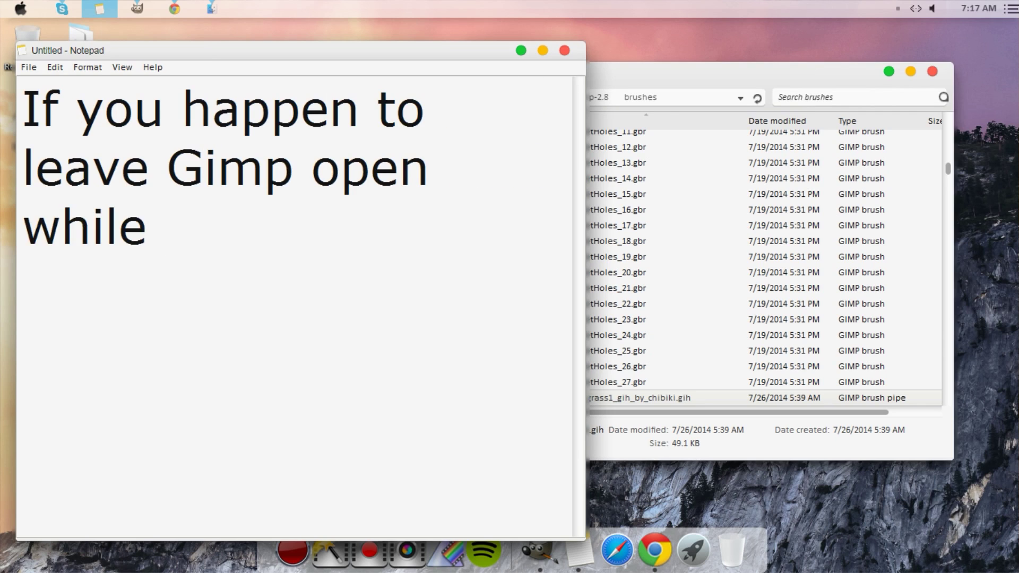
text( you was p)
key(BackSpace)
text(was plac)
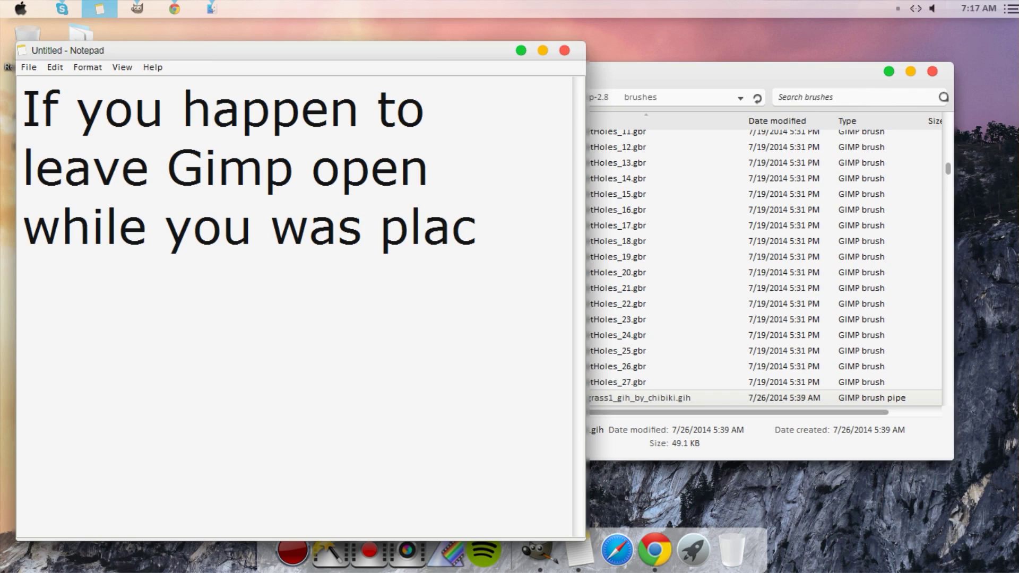
text(ingin)
key(BackSpace)
key(BackSpace)
key(BackSpace)
key(BackSpace)
key(BackSpace)
key(BackSpace)
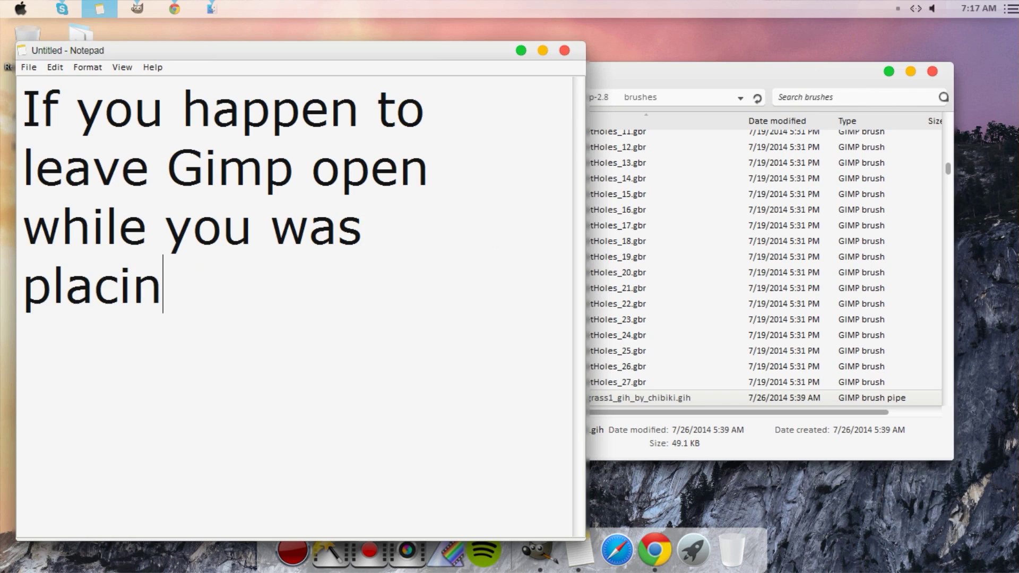
key(BackSpace)
key(BackSpace)
key(BackSpace)
key(BackSpace)
key(BackSpace)
key(BackSpace)
text(plac)
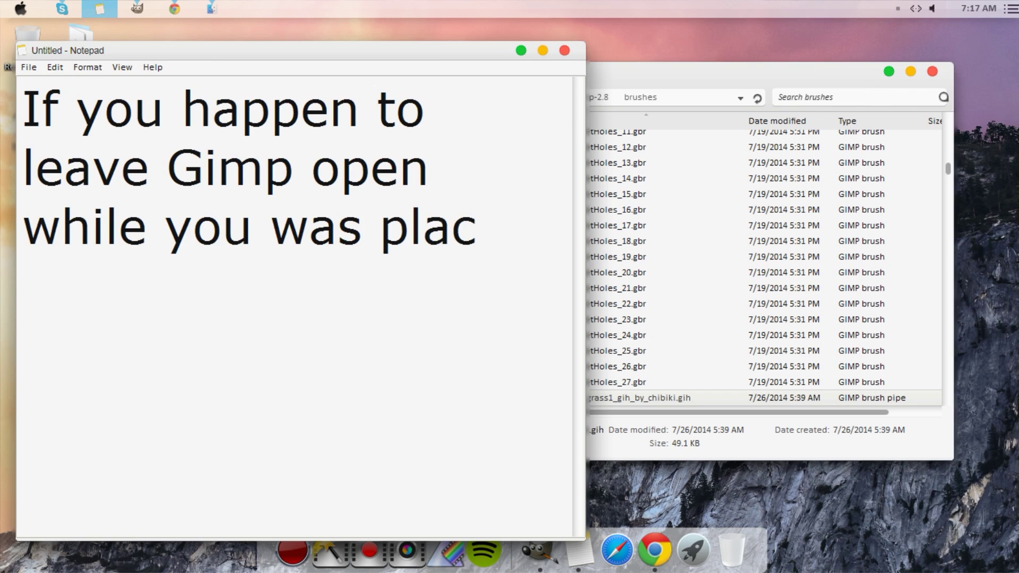
text(ing in a brush lik)
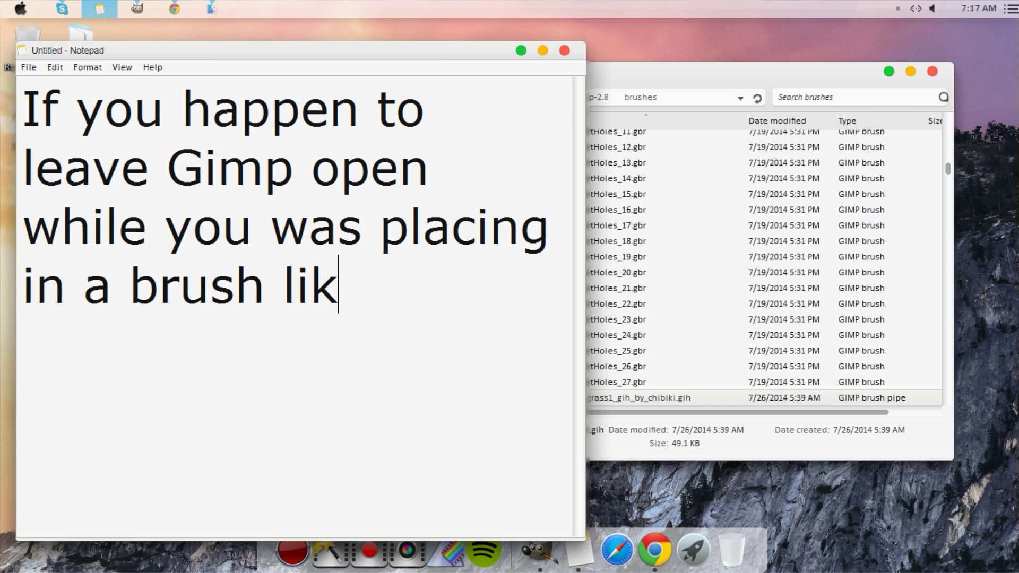
text(e I did and t)
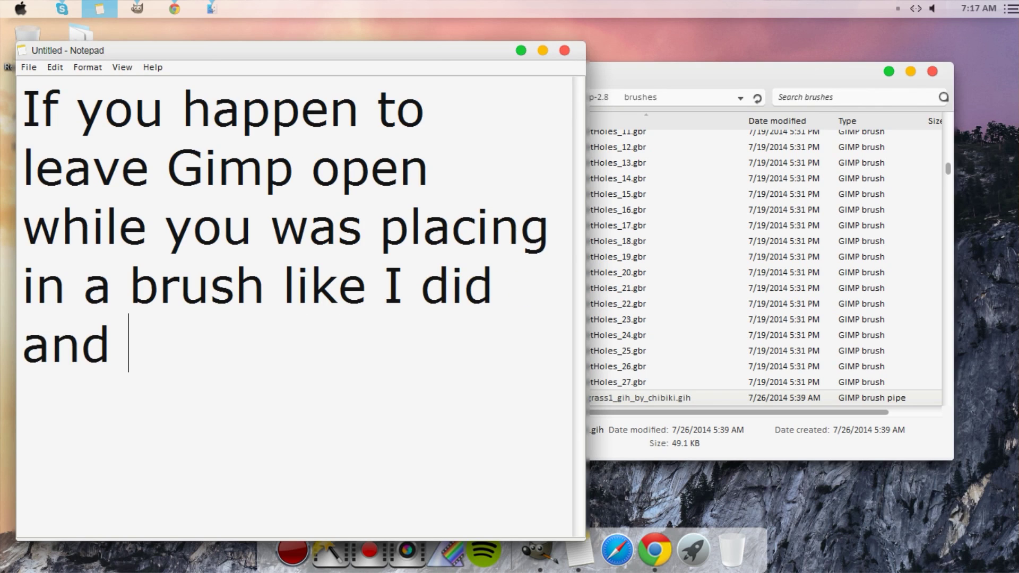
text(he brush do)
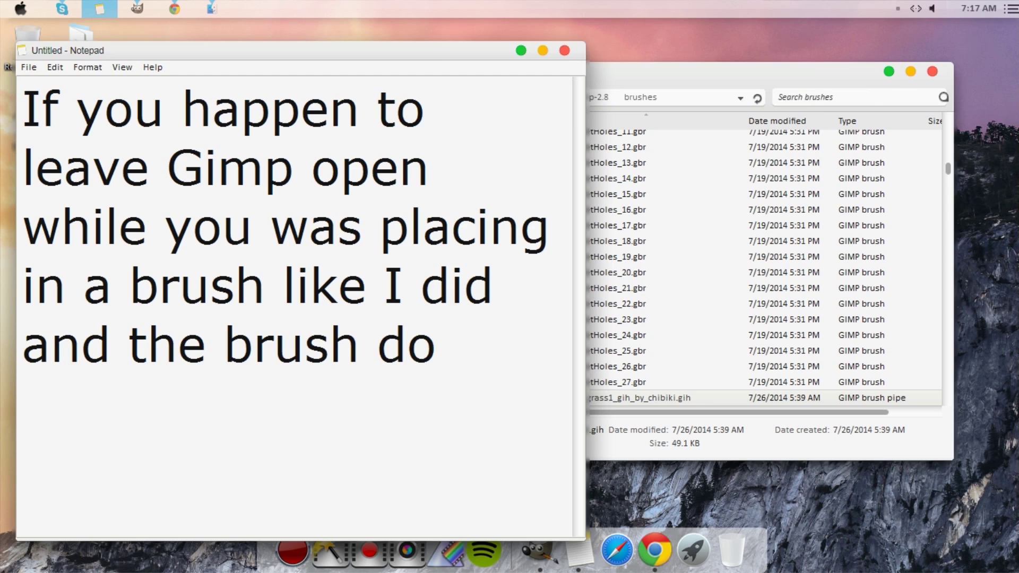
text(esn't load up)
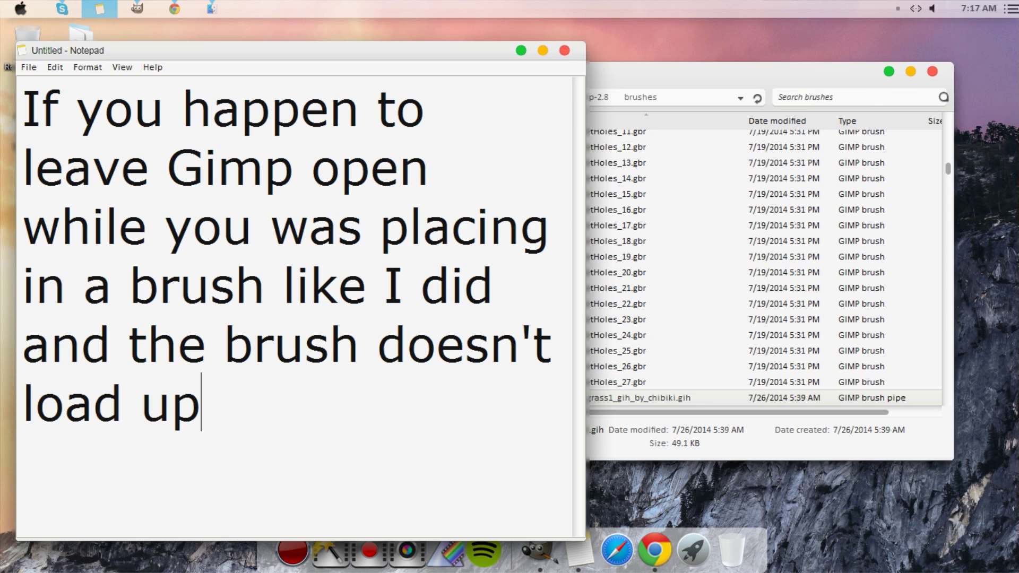
drag(204, 403, 38, 177)
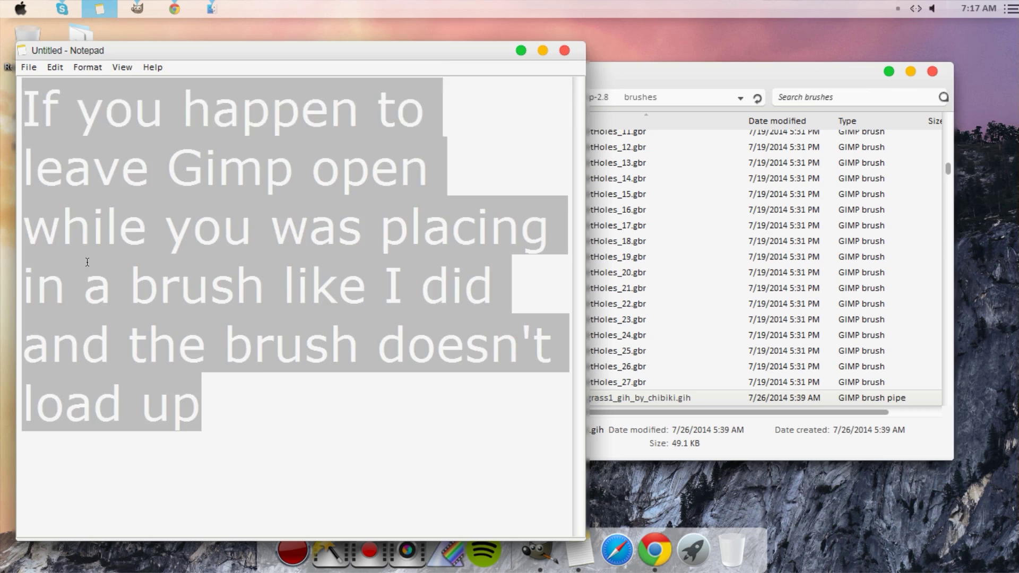
text(Simply refr)
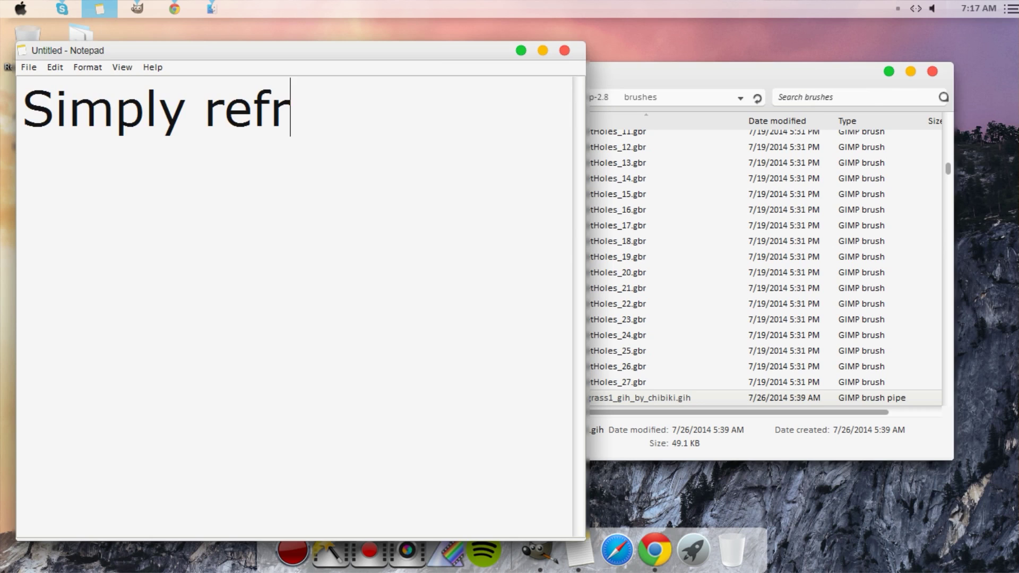
text(esh your)
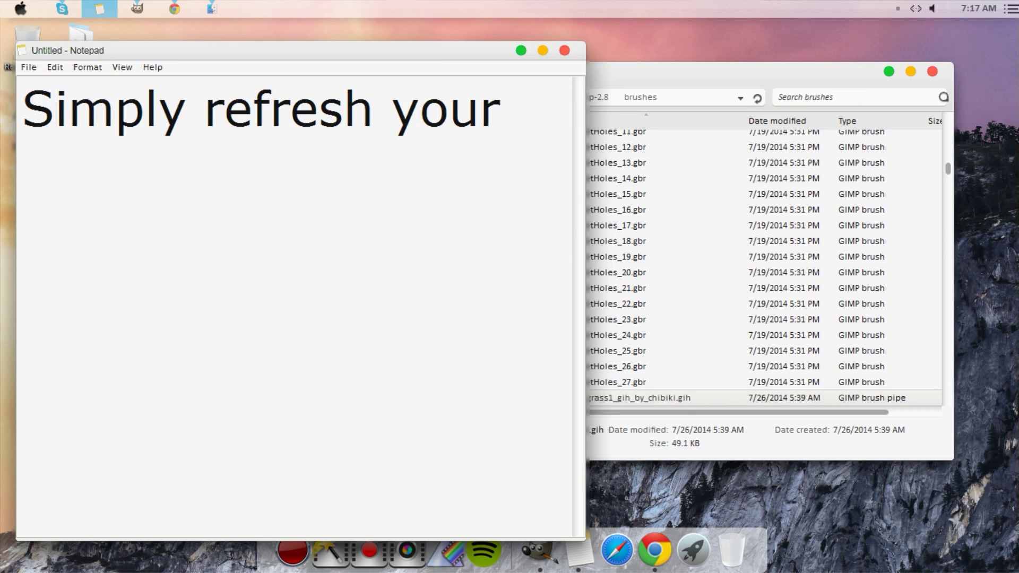
text( brushes. )
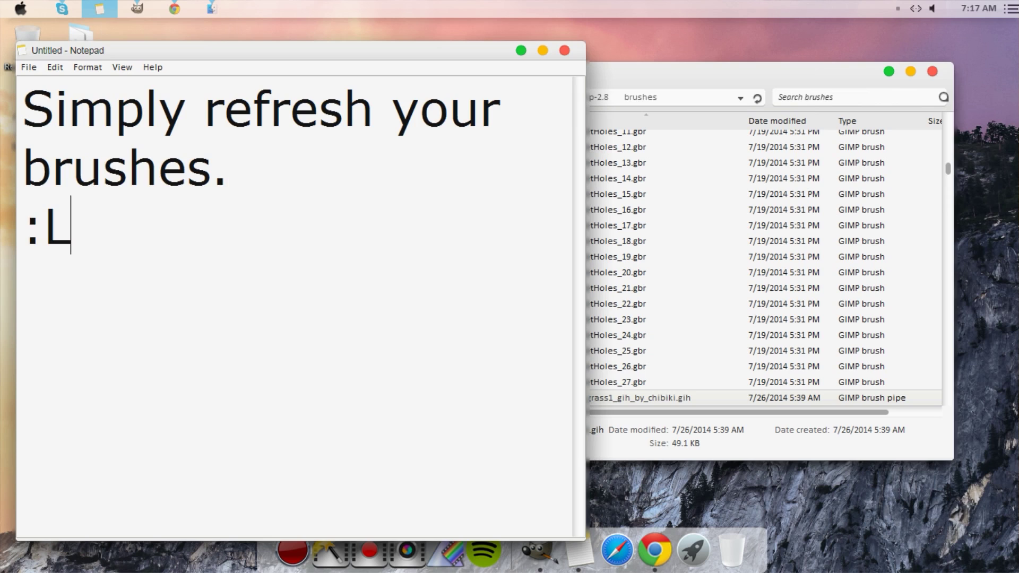
text(Like this.)
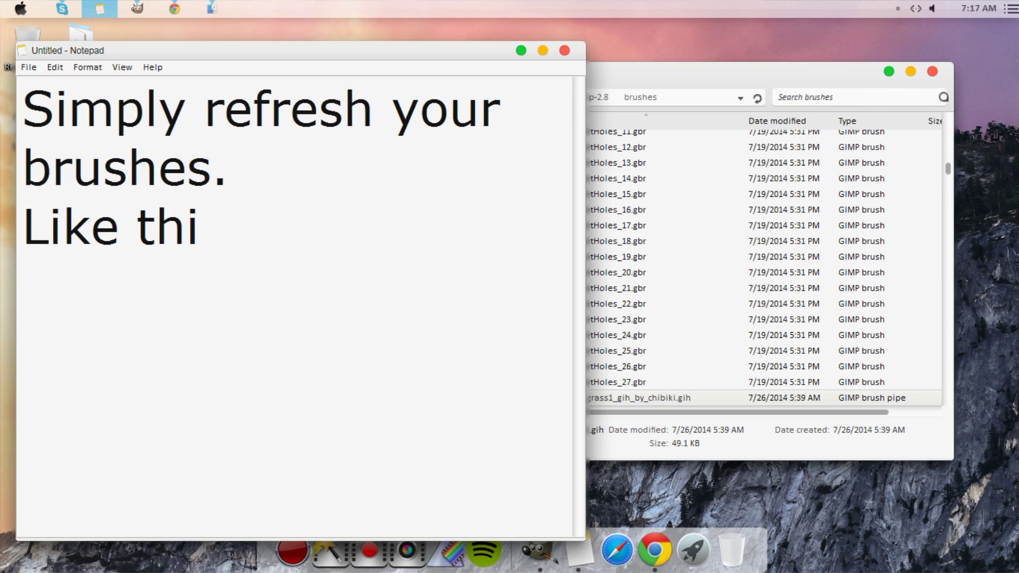
Bring GIMP forward and refresh its Brushes panel so the newly copied grass brush loads
click(137, 9)
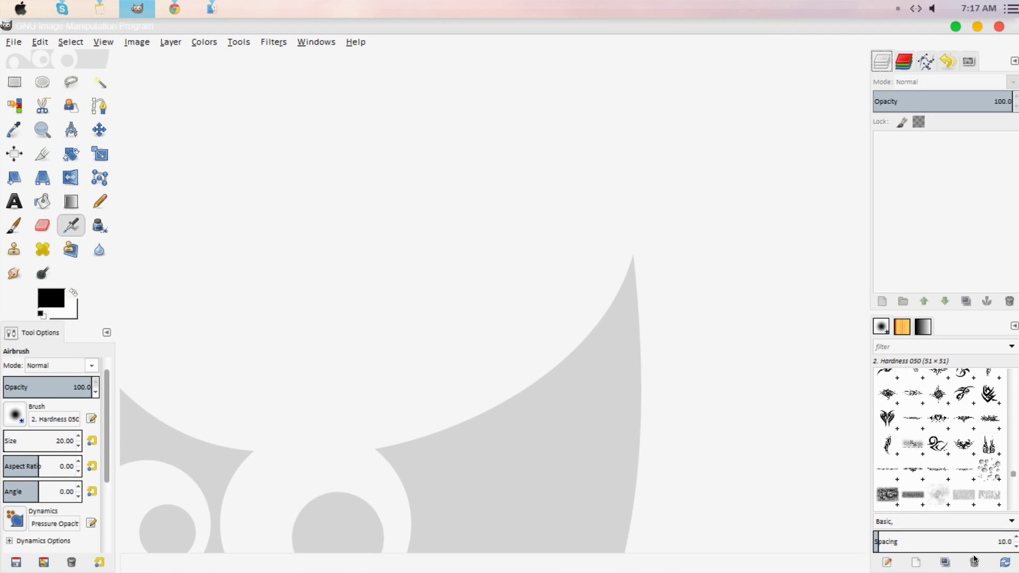
click(1001, 566)
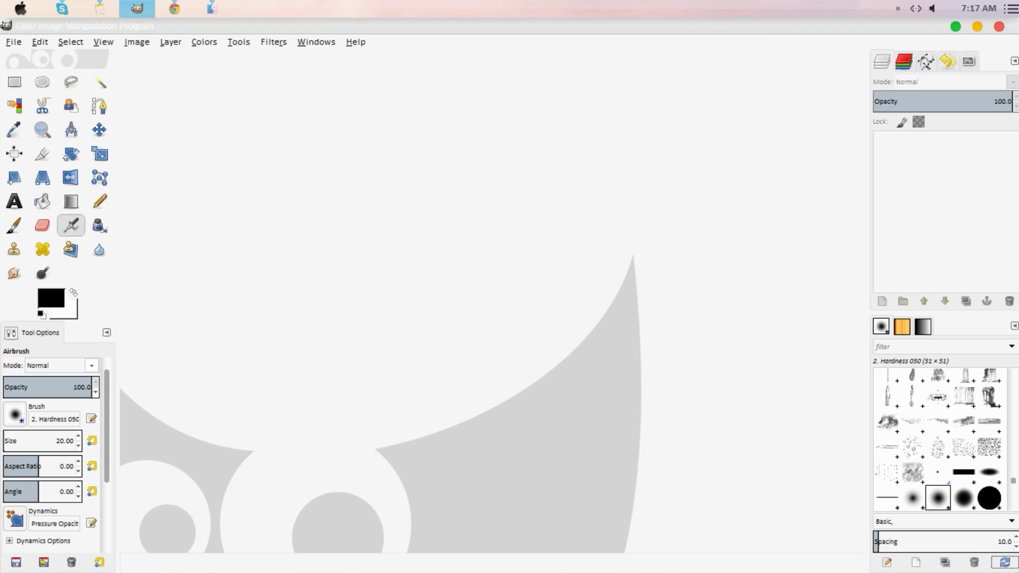
Rewrite the note to say a little blue refresh button sits in the corner under the brushes
click(100, 9)
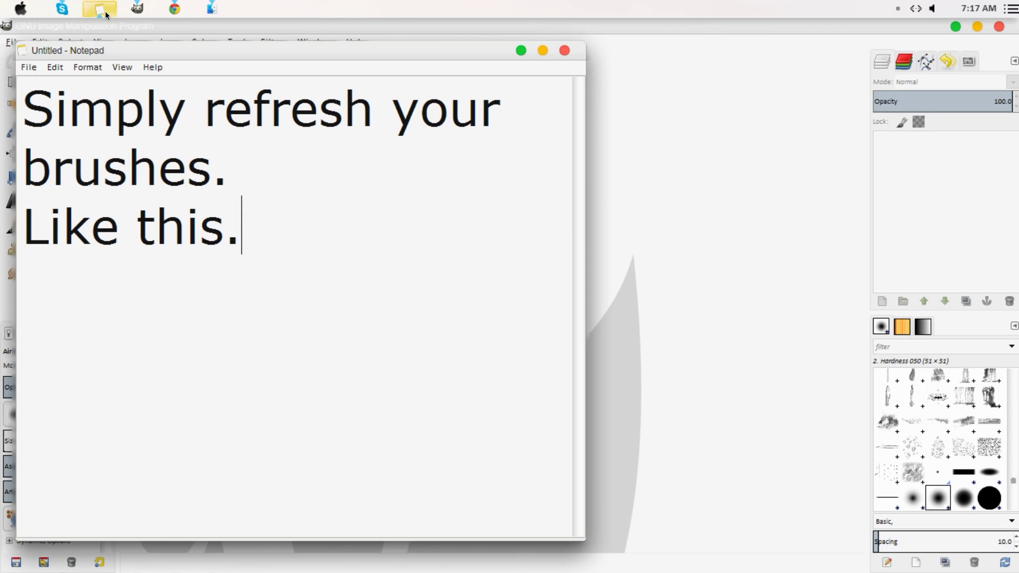
drag(312, 227, 22, 107)
key(BackSpace)
text(Under w)
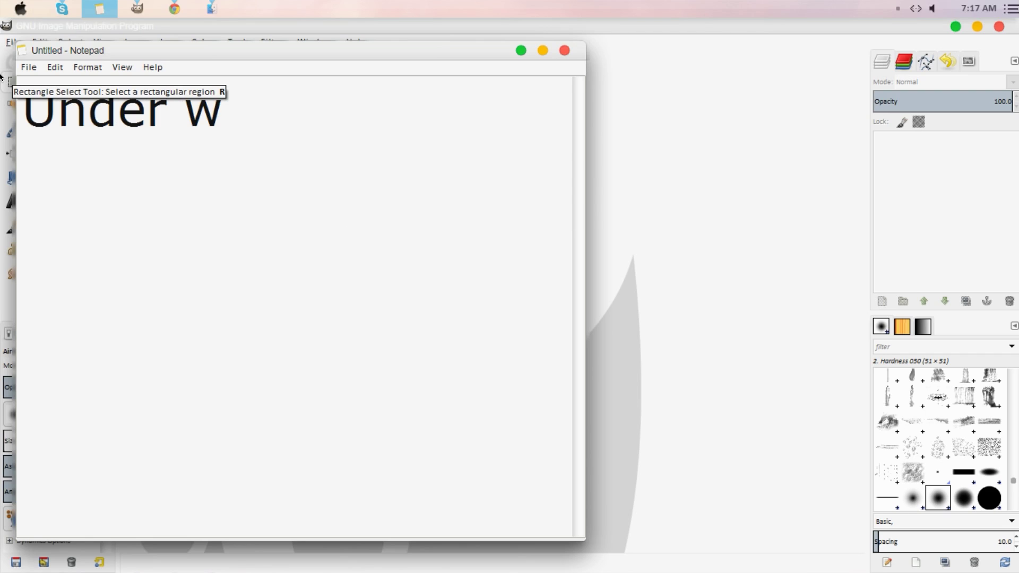
text(here y)
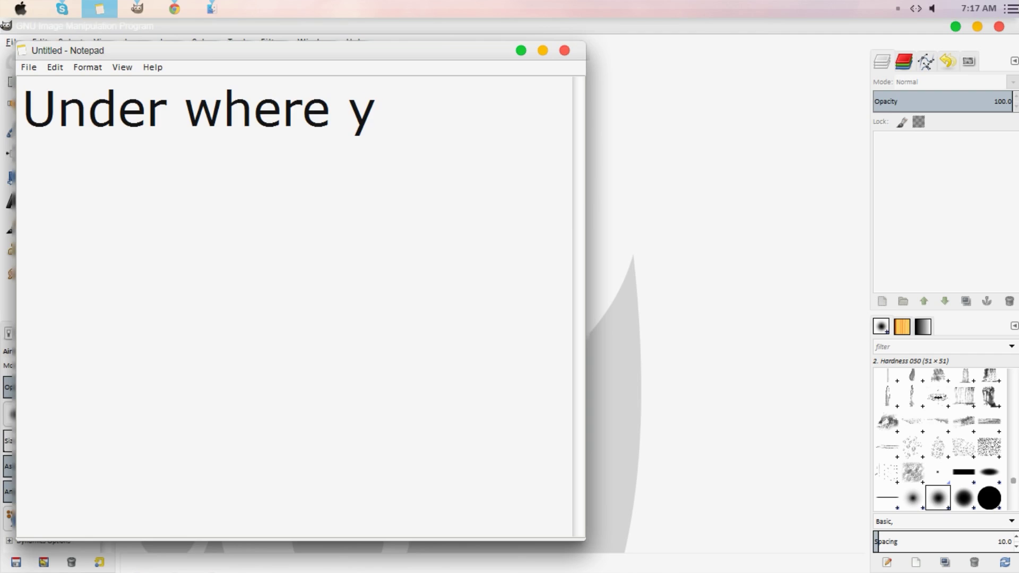
text(ou see all of )
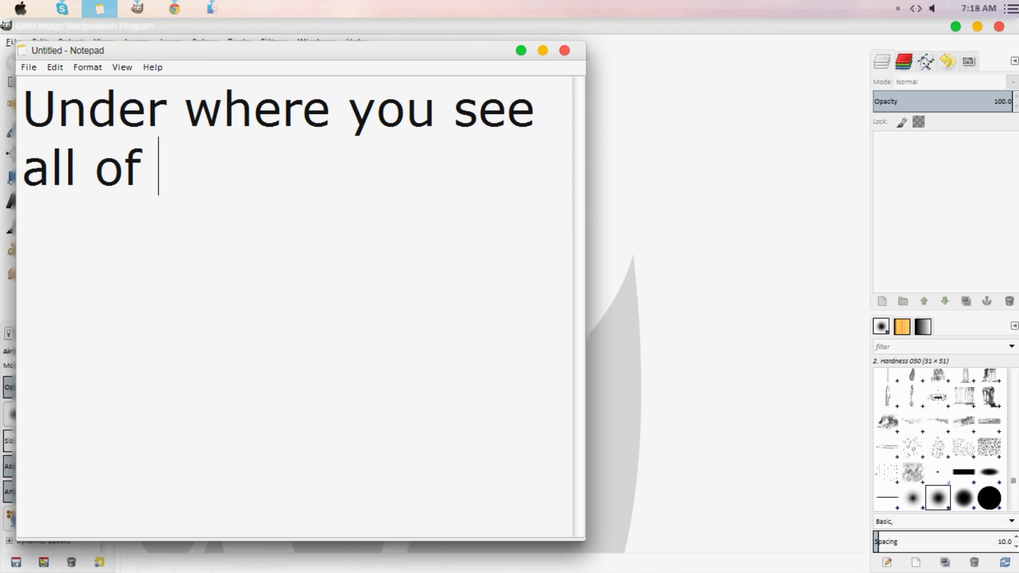
text(your brushes that)
key(BackSpace)
key(BackSpace)
text(ere w)
key(BackSpace)
text(should ne)
key(BackSpace)
key(BackSpace)
text(be a little )
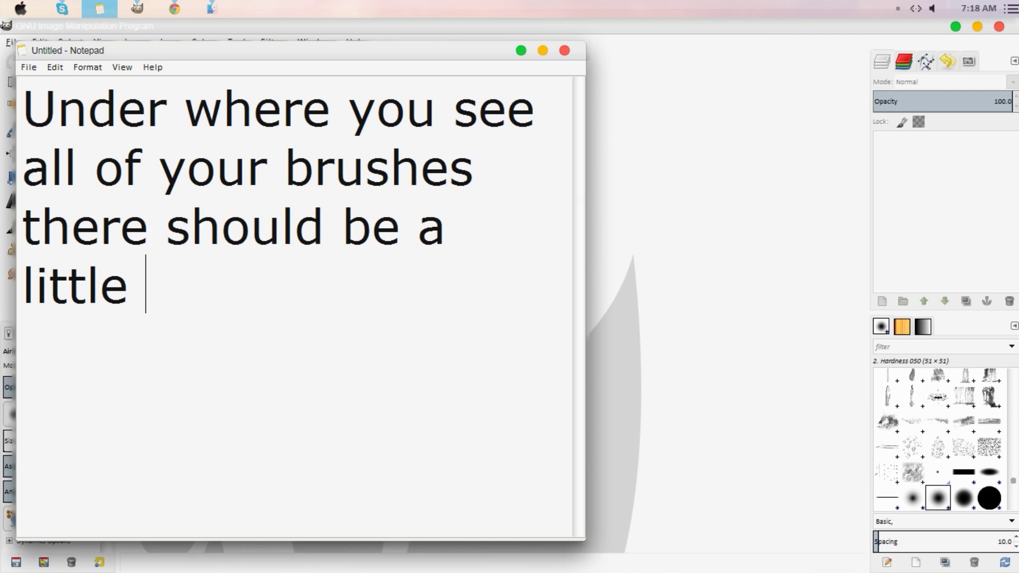
text(blue)
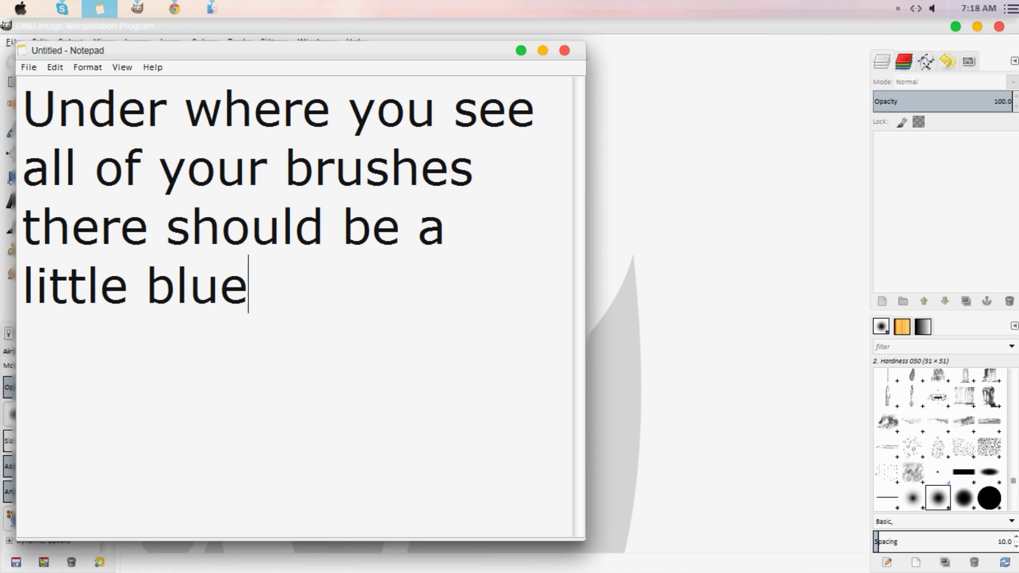
text( refresh button on the)
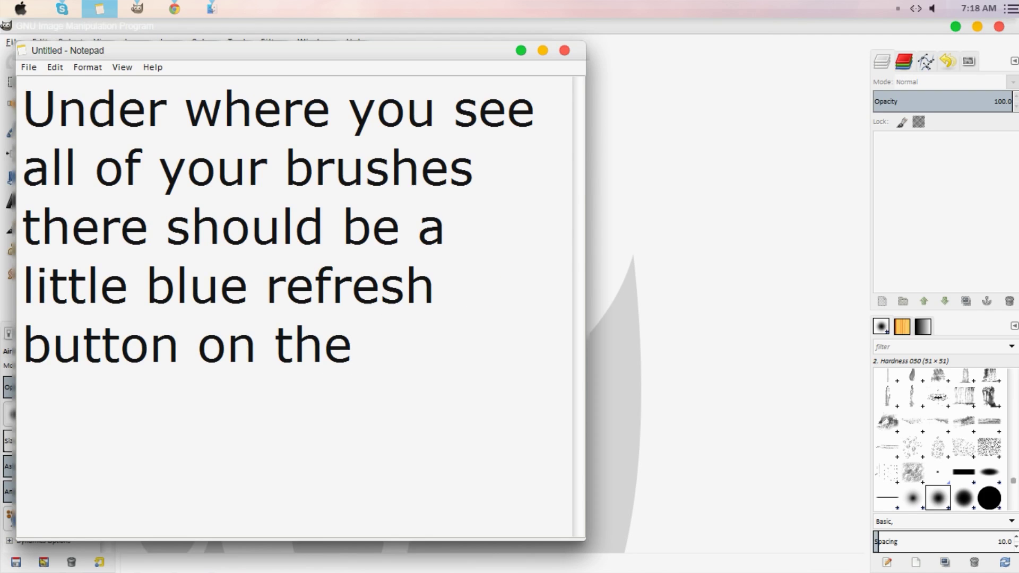
text( corner the)
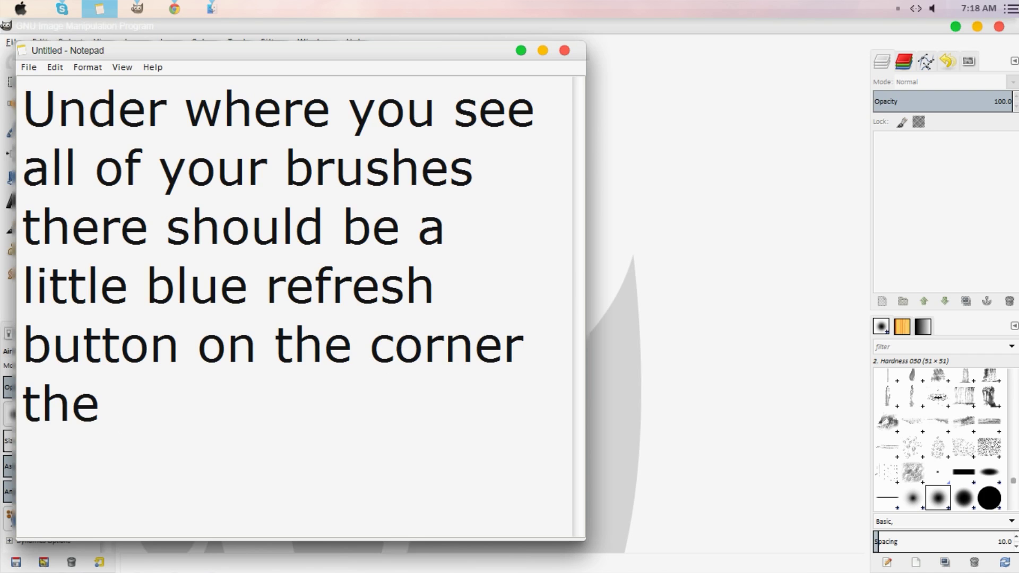
text(re.)
Replace the note with "Once you refresh the brush should show."
key(shift+Left)
key(shift+Left)
key(shift+Left)
key(ctrl+a)
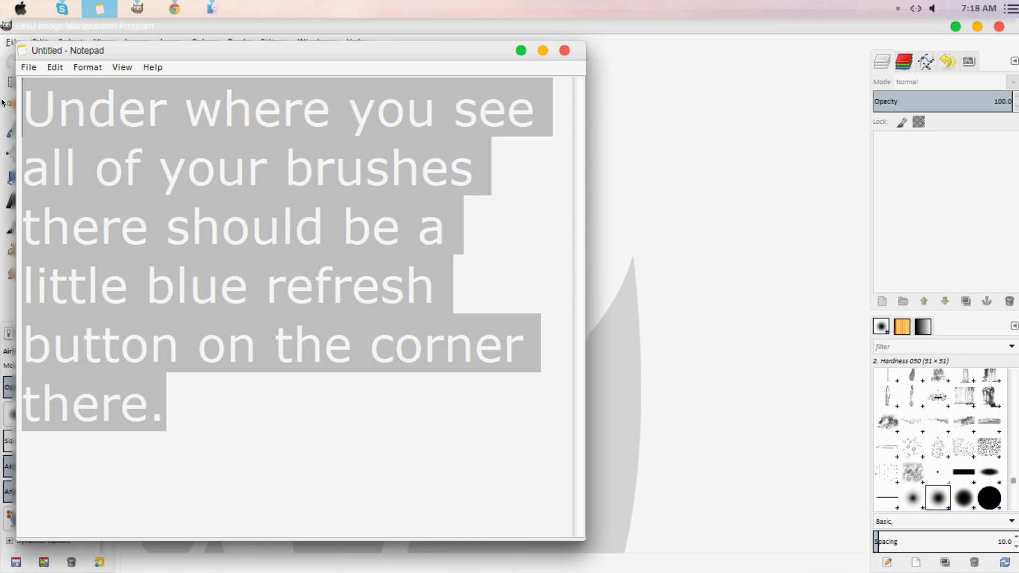
text(Once you f)
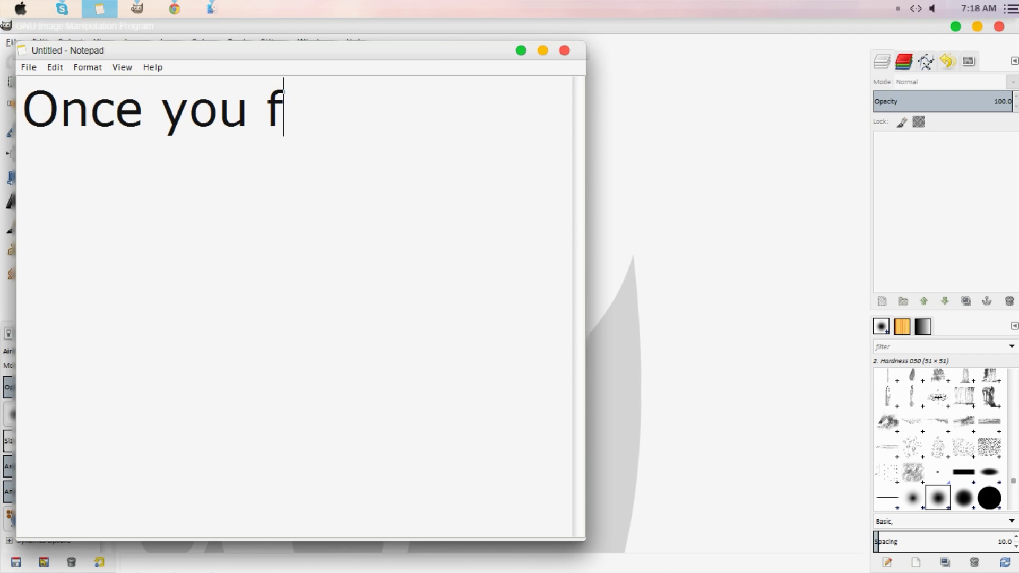
key(BackSpace)
text(refresh the )
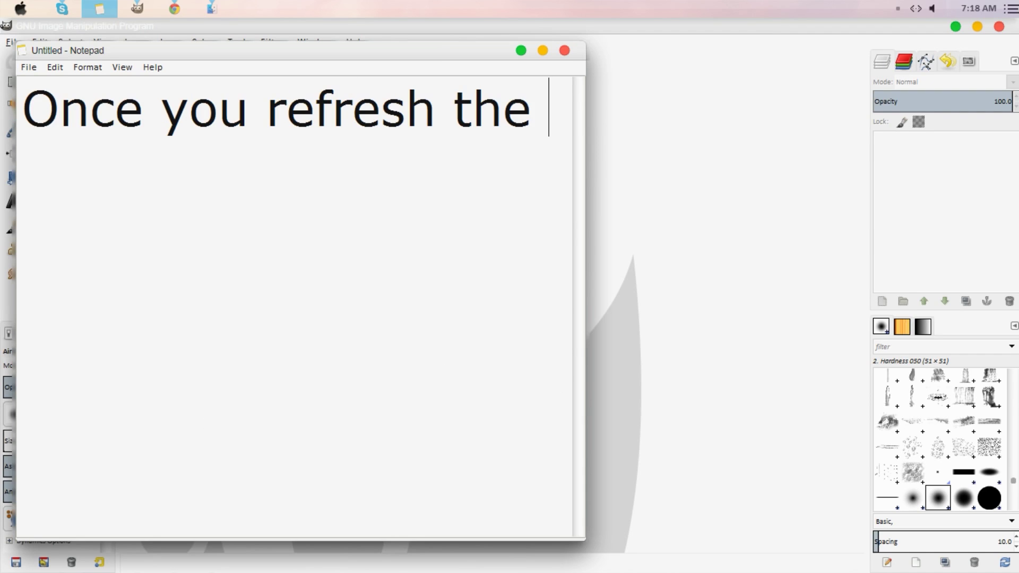
text(brush shou)
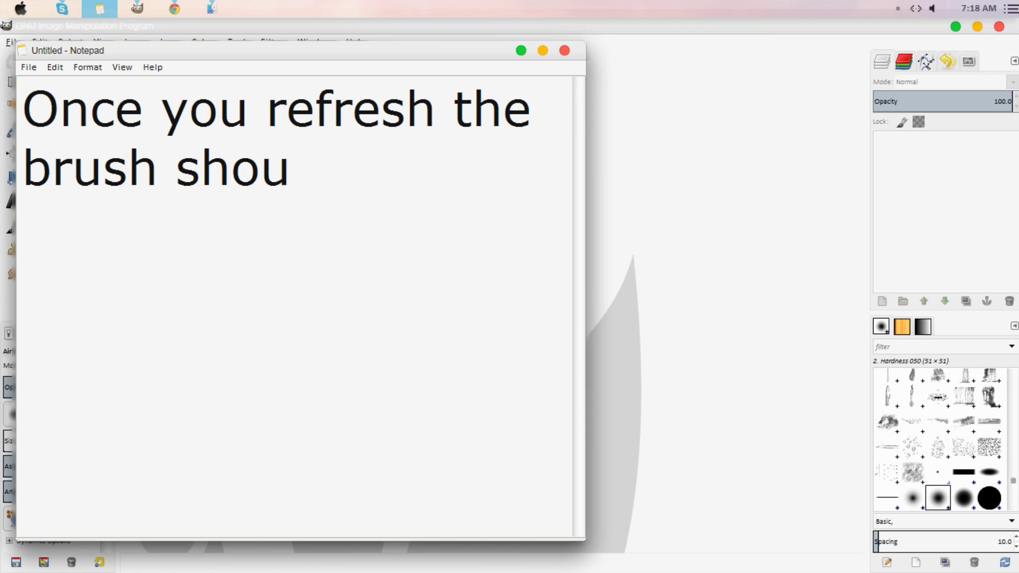
text(ld show.)
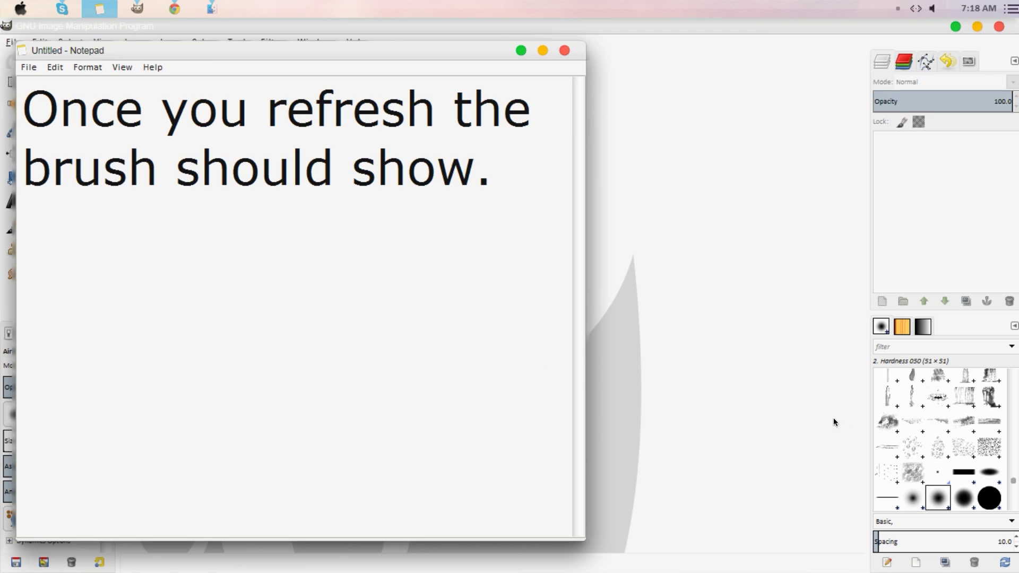
Clear the note and scroll through GIMP's refreshed brush grid looking for the new grass brush
mouse_move(493, 191)
mouse_down()
mouse_move(72, 139)
mouse_move(24, 100)
mouse_up()
key(BackSpace)
click(753, 327)
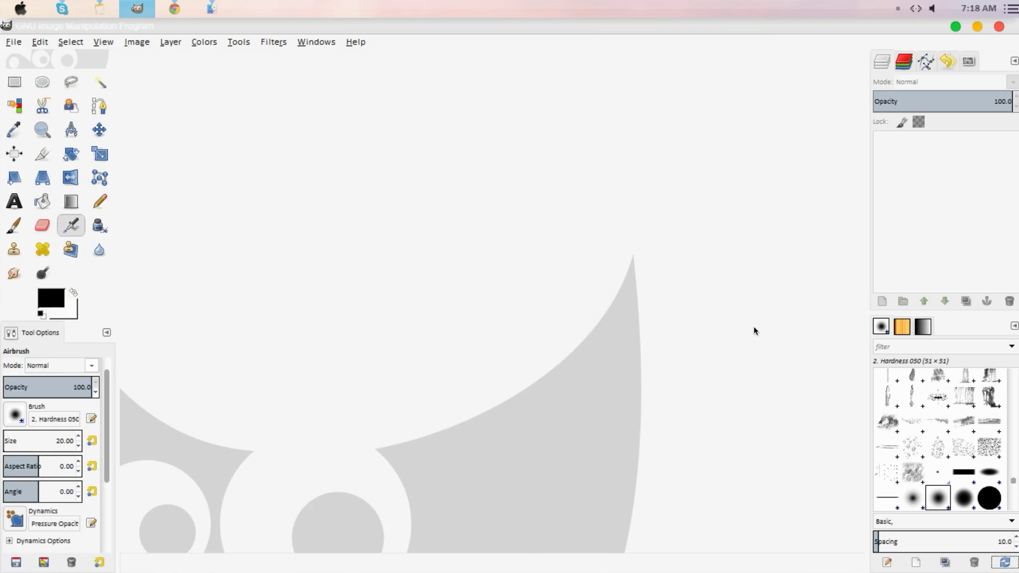
scroll(979, 454, up, 2)
scroll(993, 468, up, 2)
mouse_move(1009, 476)
mouse_down()
mouse_move(1004, 384)
mouse_move(1005, 401)
mouse_up()
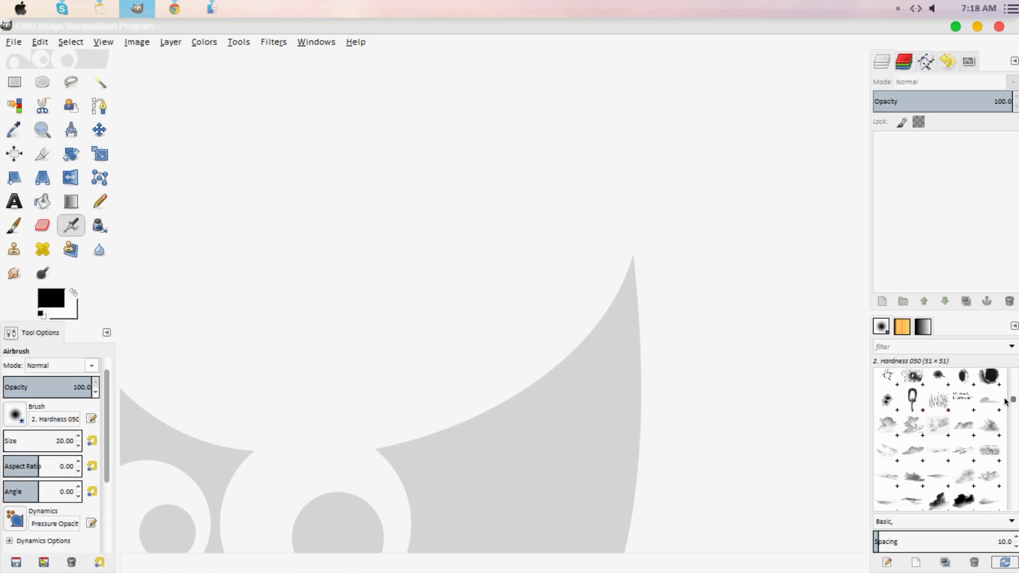
mouse_move(1005, 402)
mouse_down()
mouse_move(1005, 494)
mouse_move(1008, 484)
mouse_up()
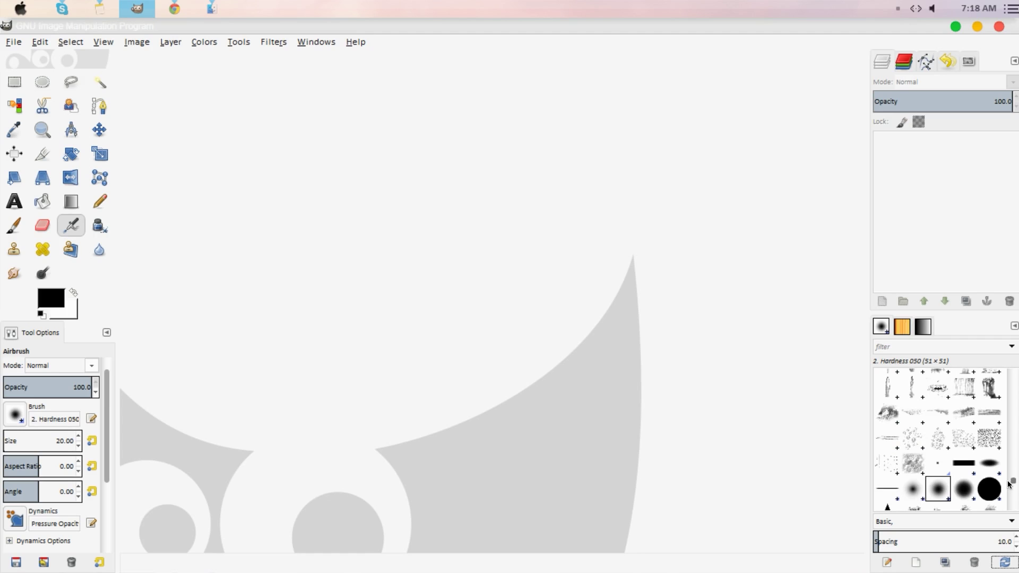
click(99, 9)
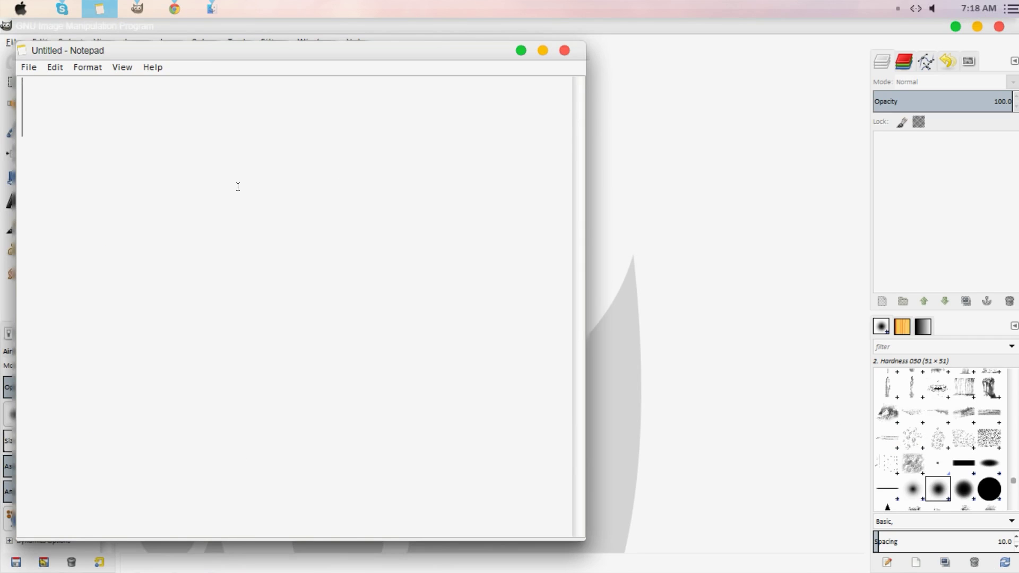
Type a note about having too many brushes to find the new one, then select it all
text(I have too)
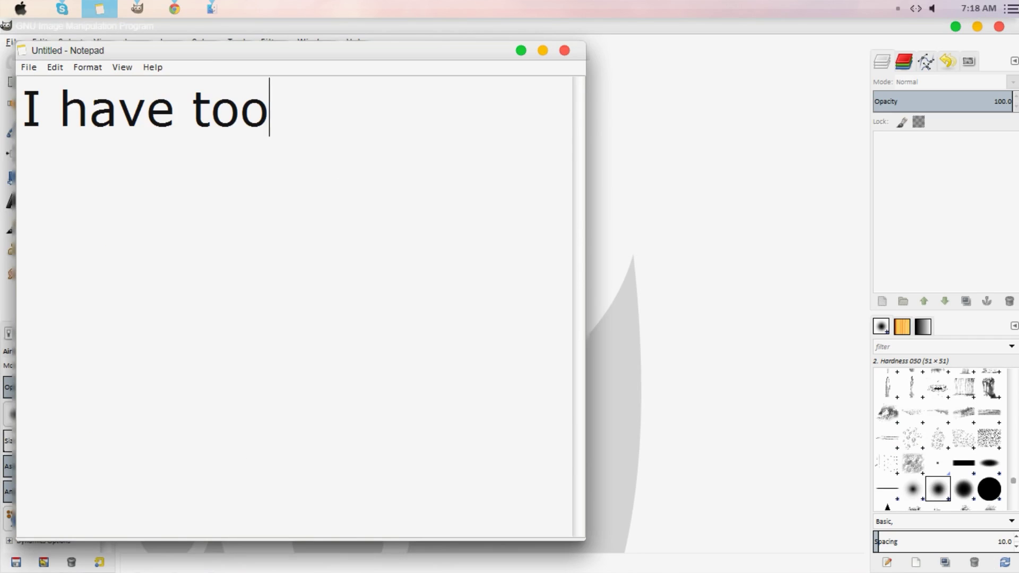
text( many brushes so)
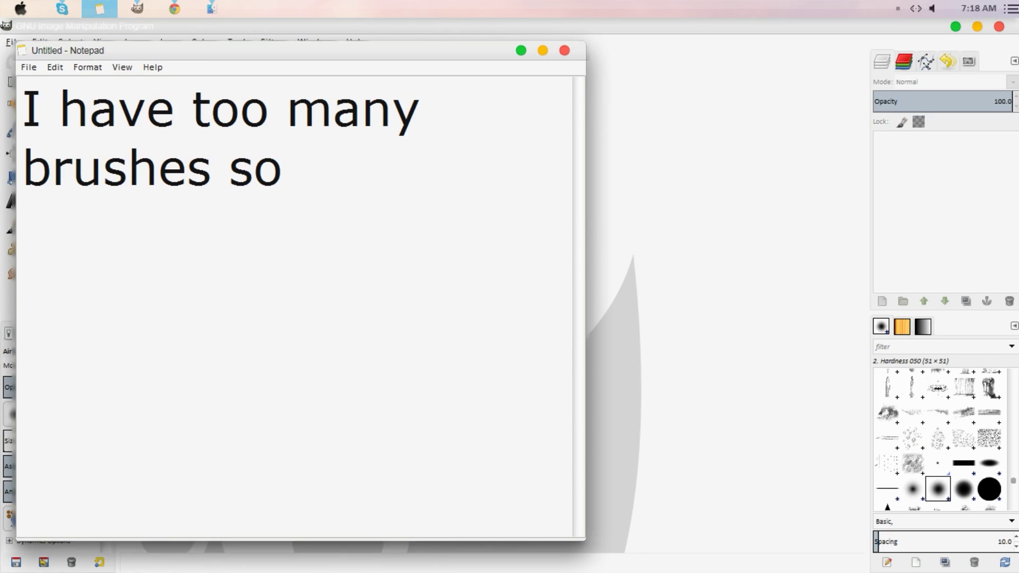
text(can't te)
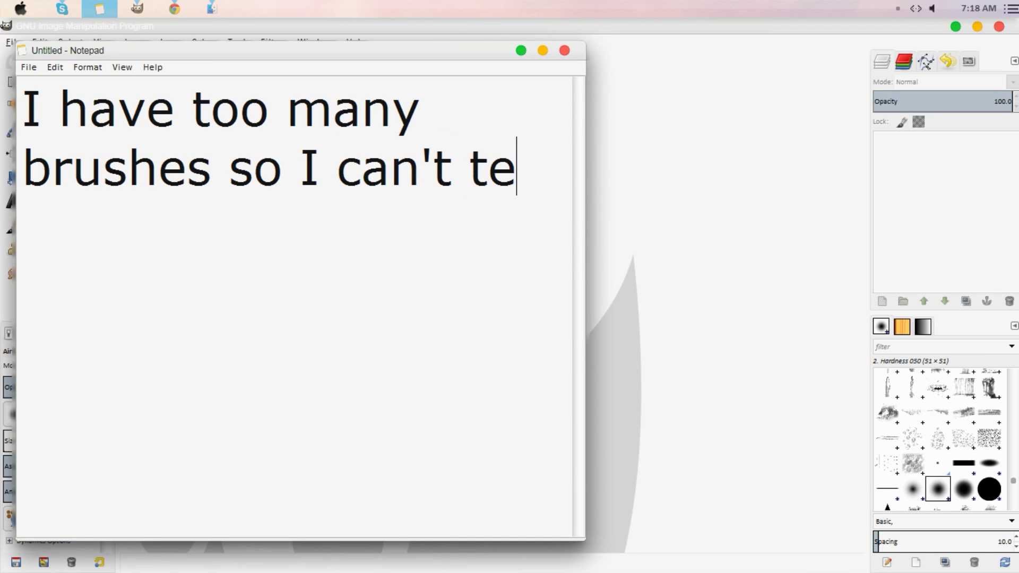
key(BackSpace)
key(BackSpace)
text(really find my br)
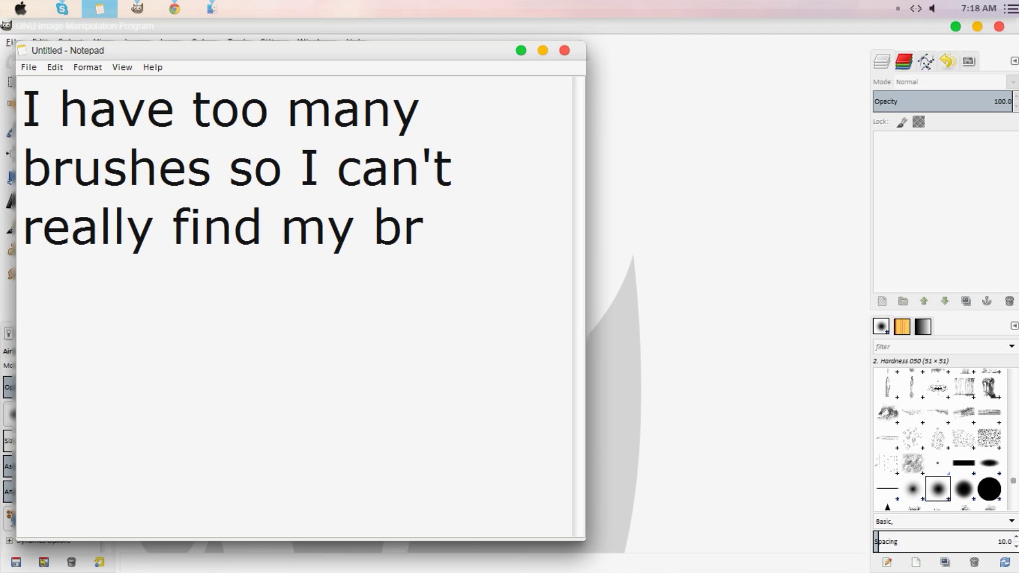
text(ush at the moment )
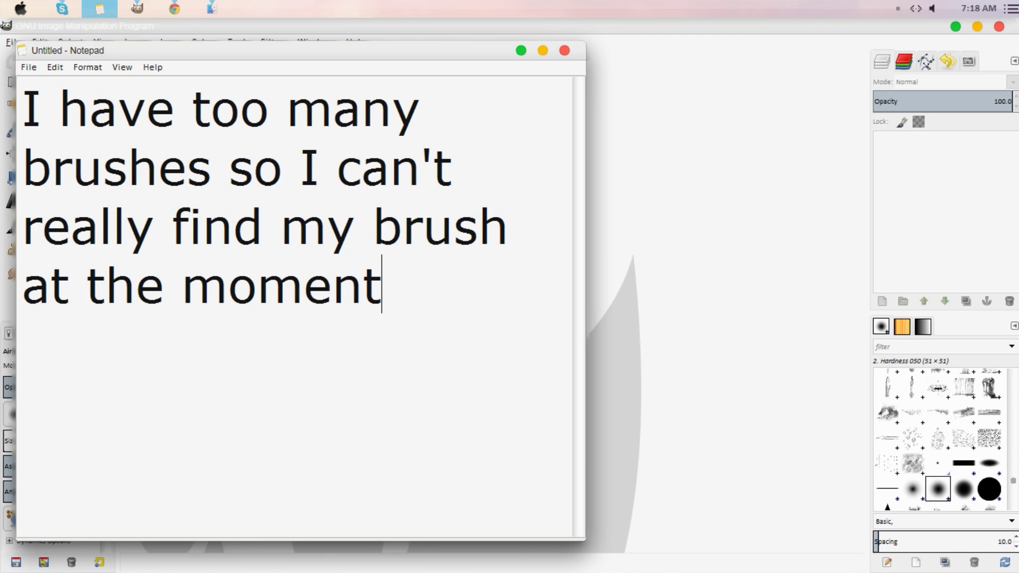
text(since t)
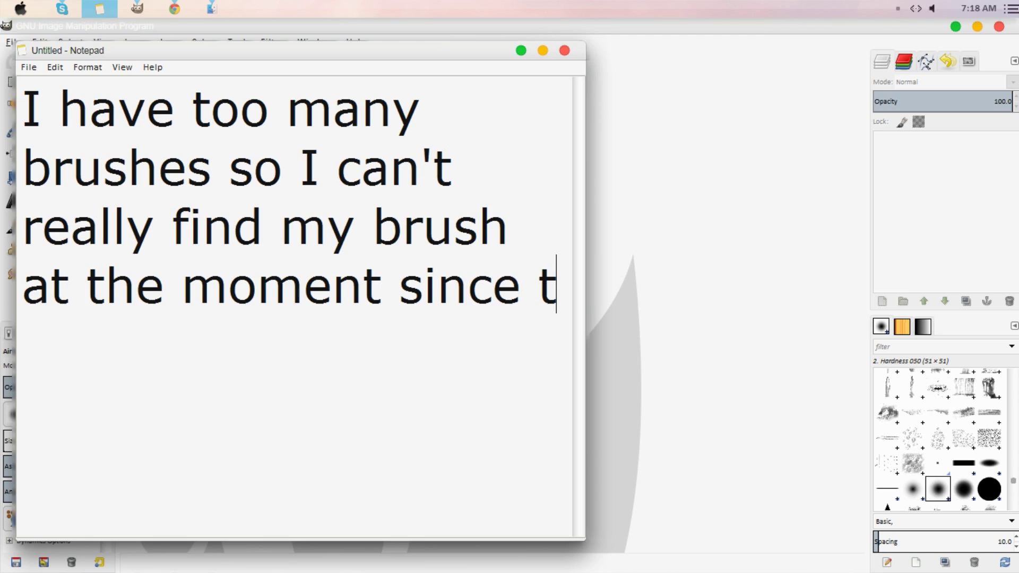
text(here is just too man)
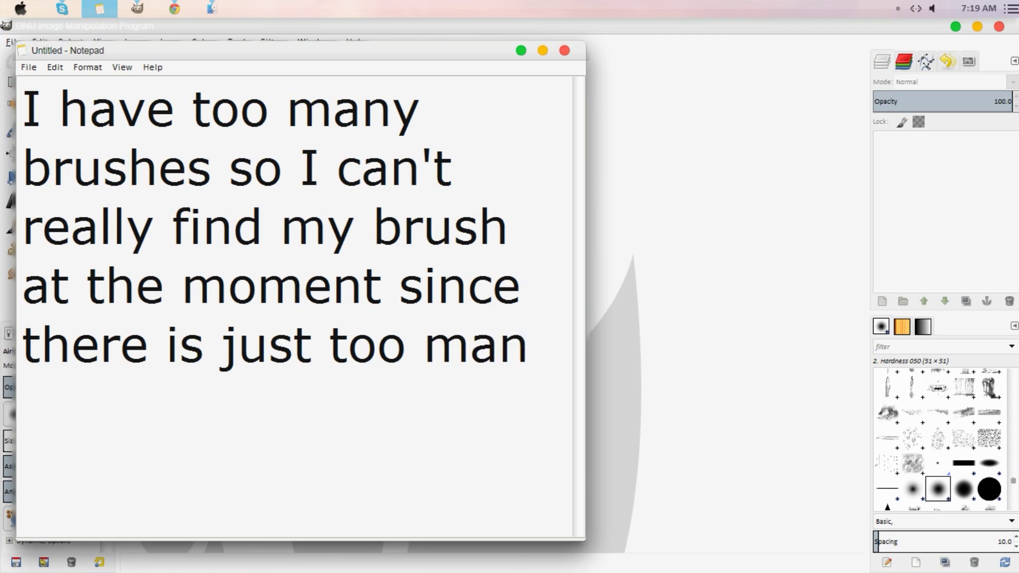
text(y. XD)
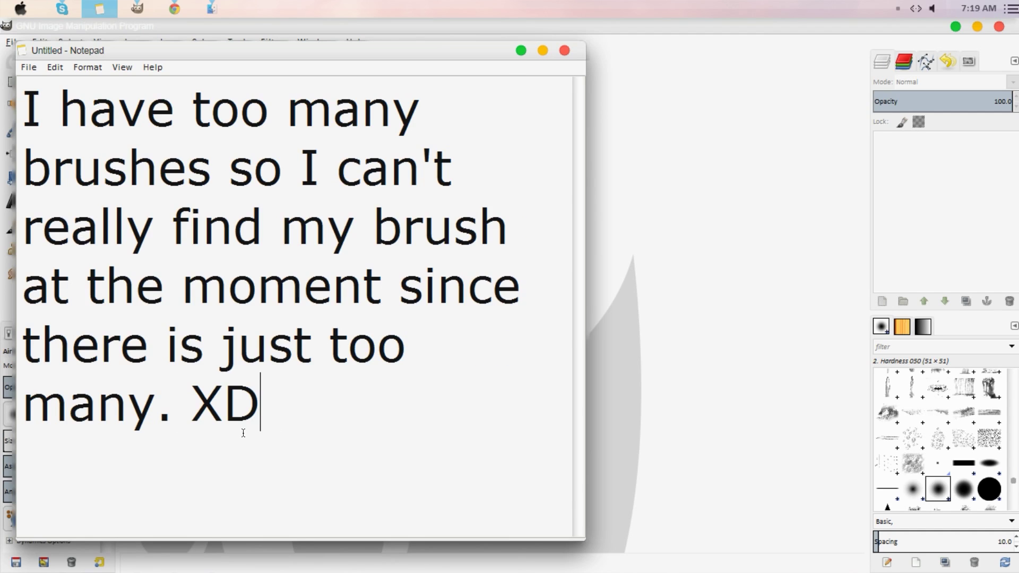
drag(243, 433, 2, 115)
Write an 'Anyways... I hope this tutorial helped' sign-off inviting questions in the comments, then select it
text(a)
key(BackSpace)
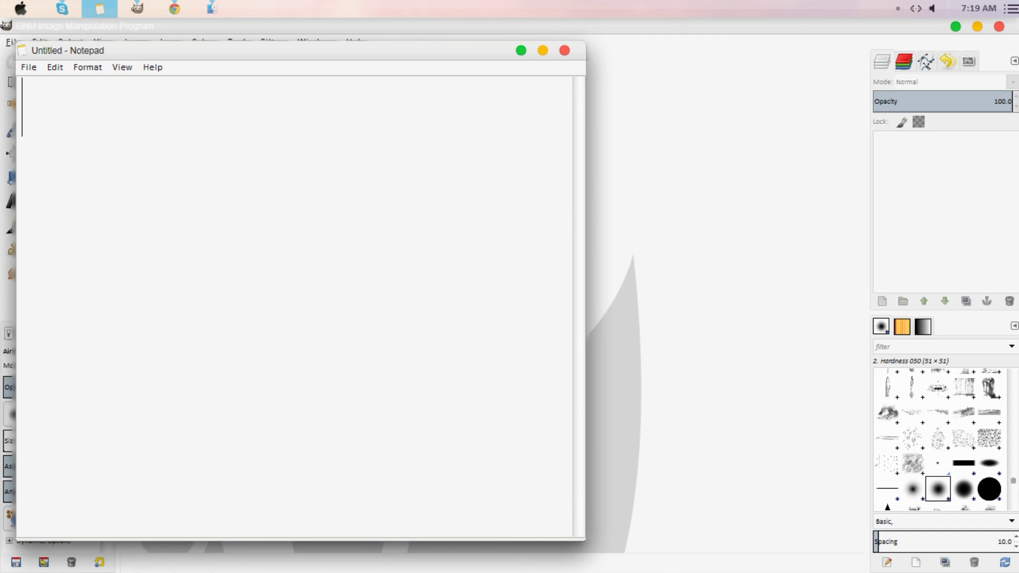
text(Anyways...)
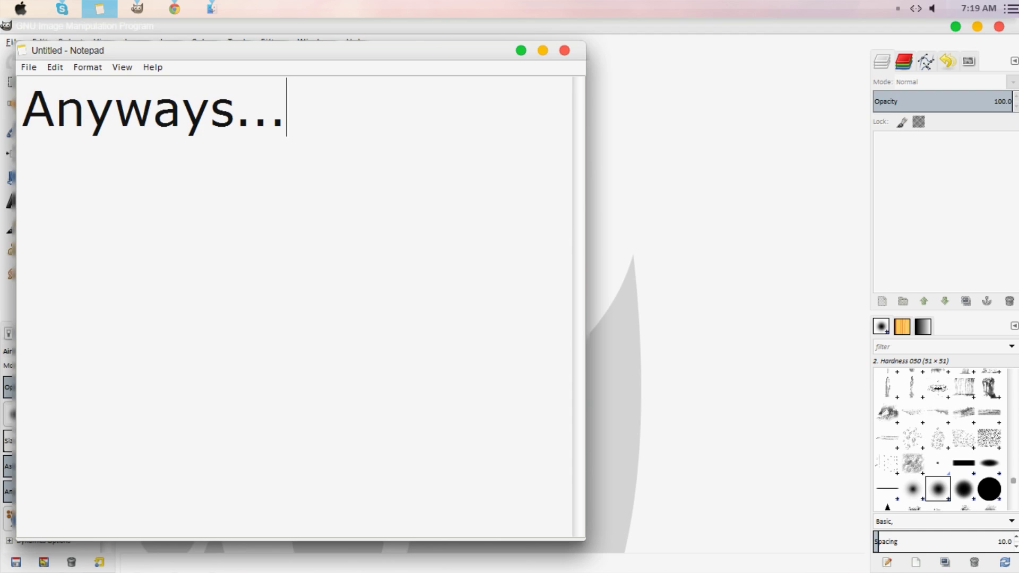
text(I hope this t)
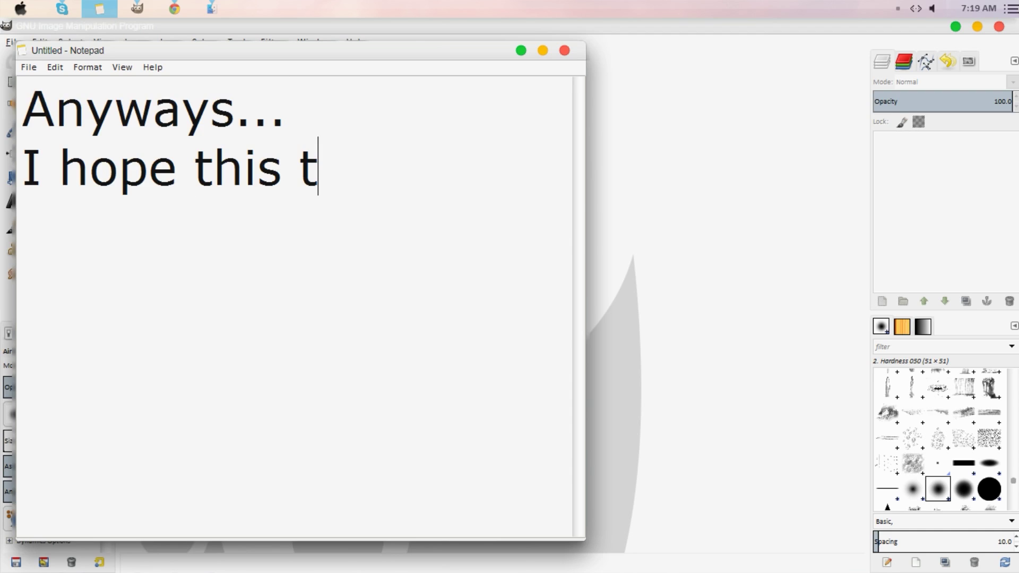
text(utorial helpe)
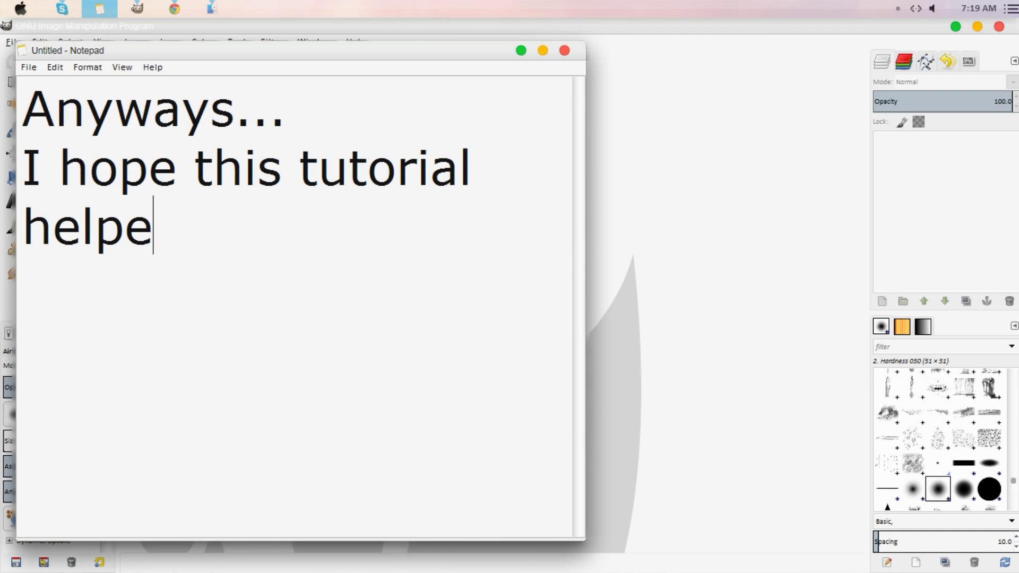
text(d you guys out and i)
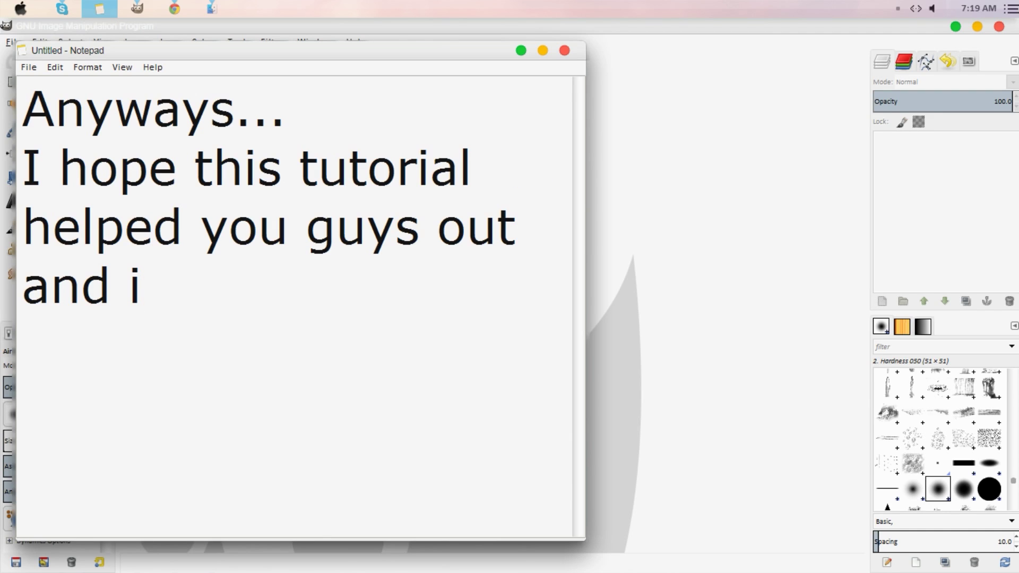
text(f you got confu)
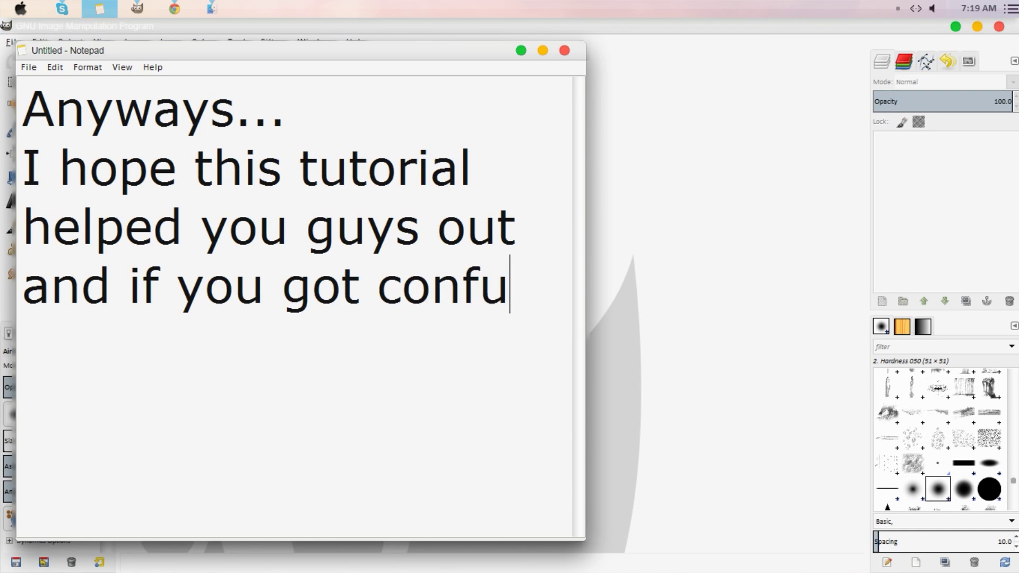
text(sed and need help)
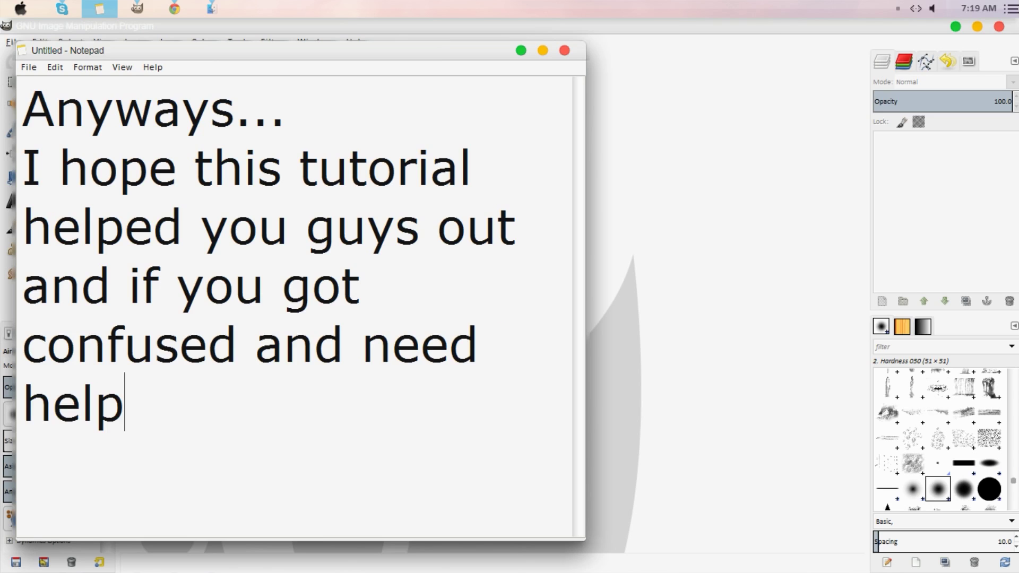
text( at all)
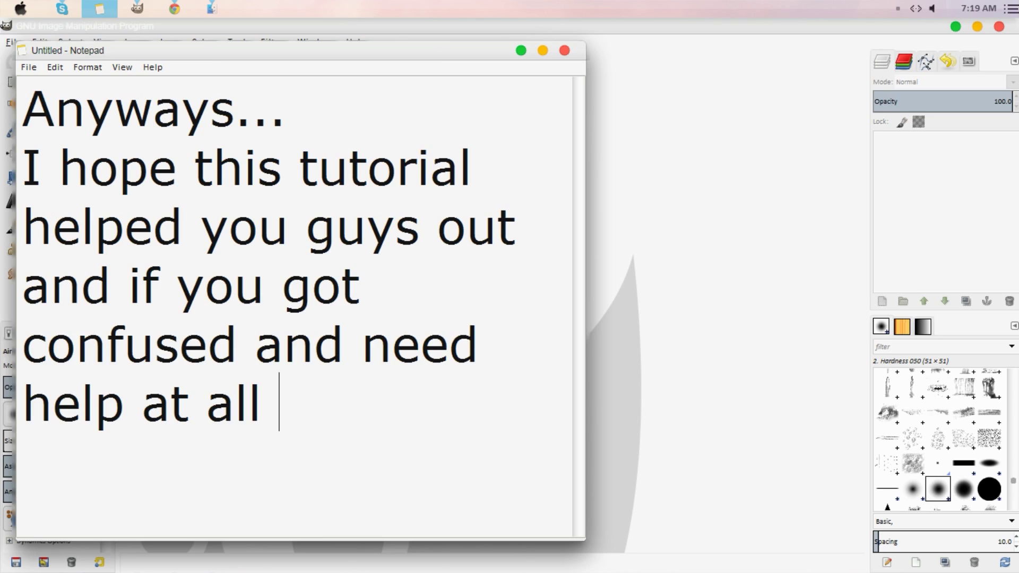
text( then fe)
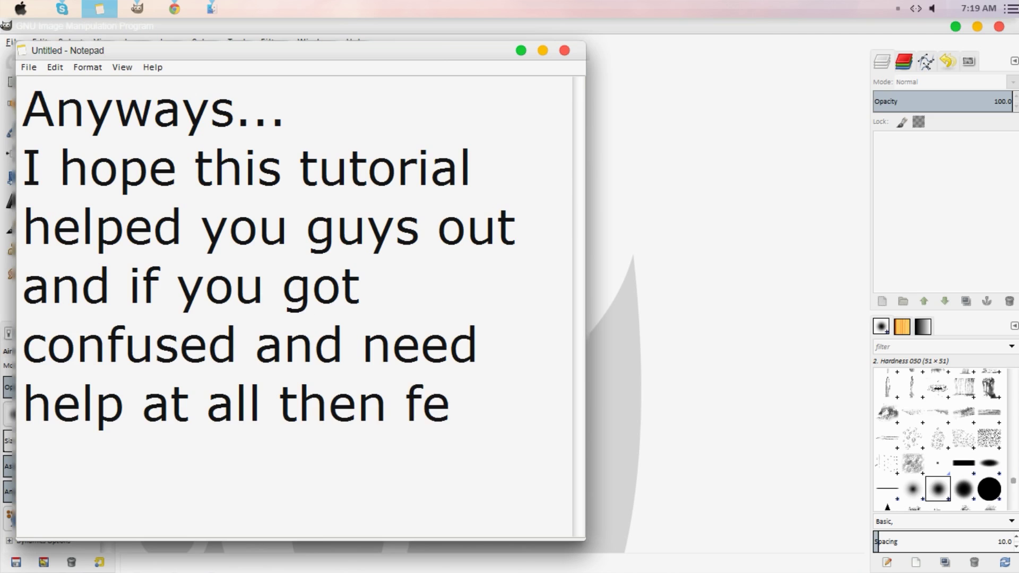
text(el free to )
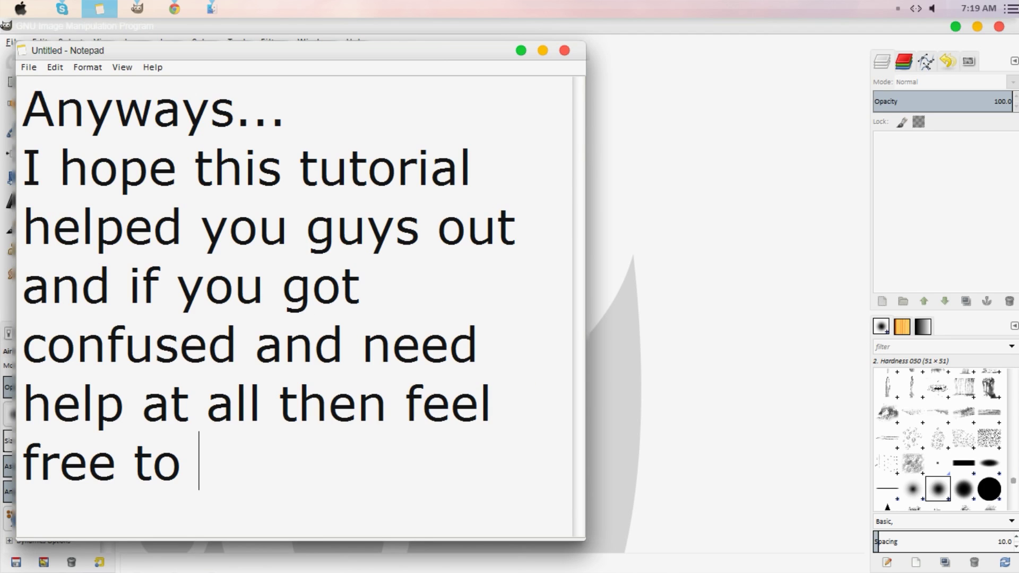
text(say so in the com)
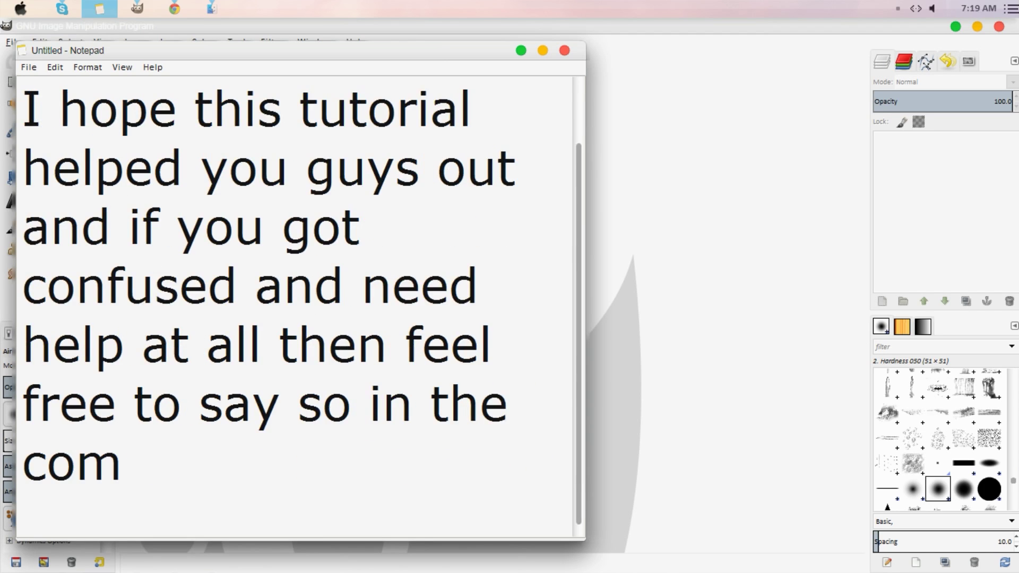
text(ment section b)
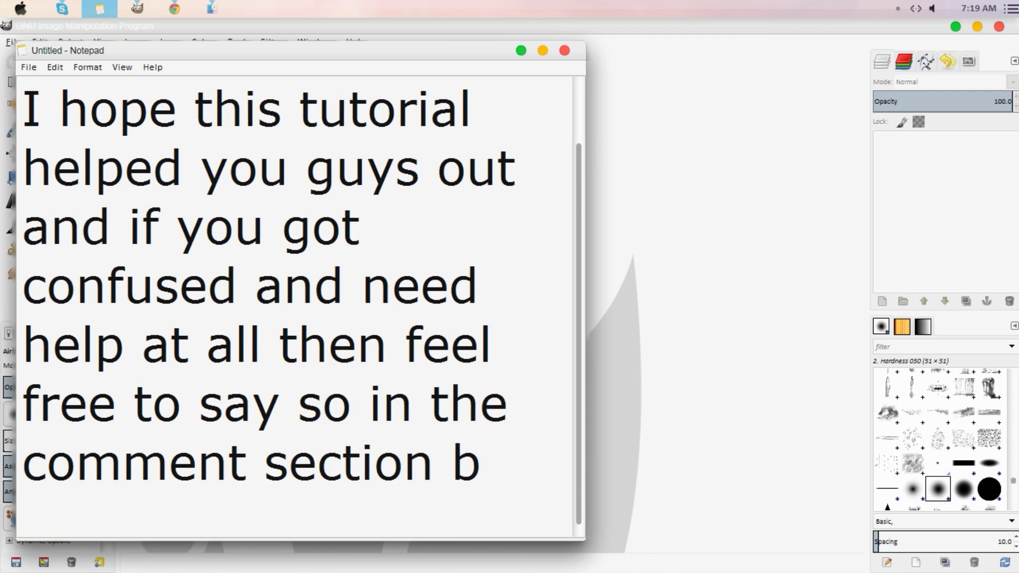
text(elow and I willhelp you as soon)
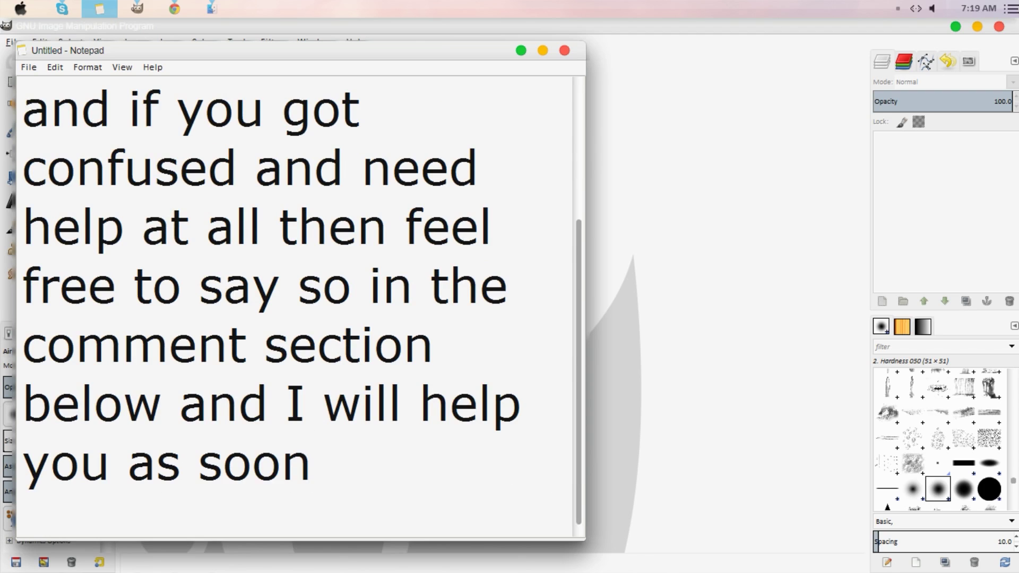
text( as)
text( possibly can.)
text( :D)
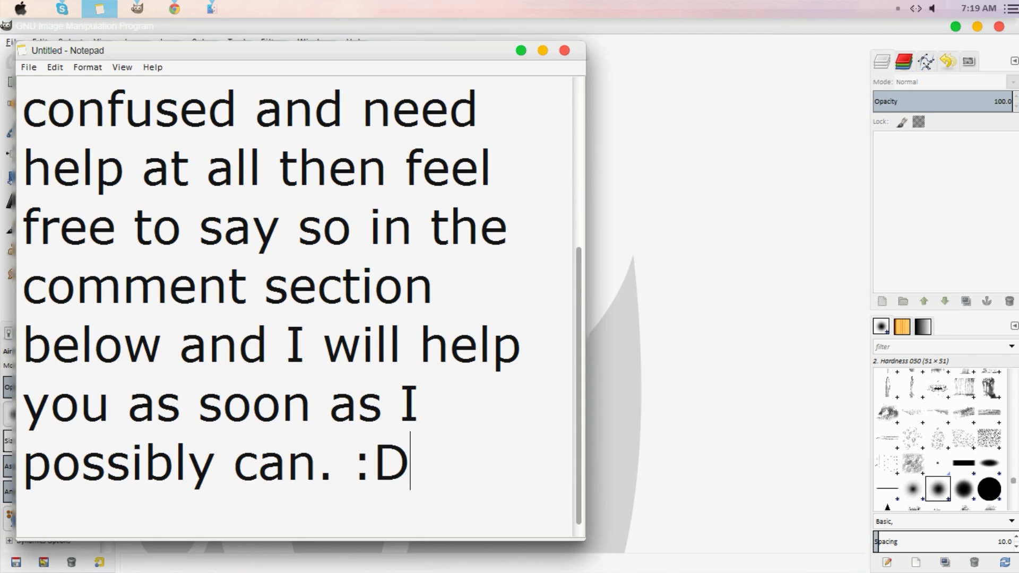
drag(3, 191, 2, 71)
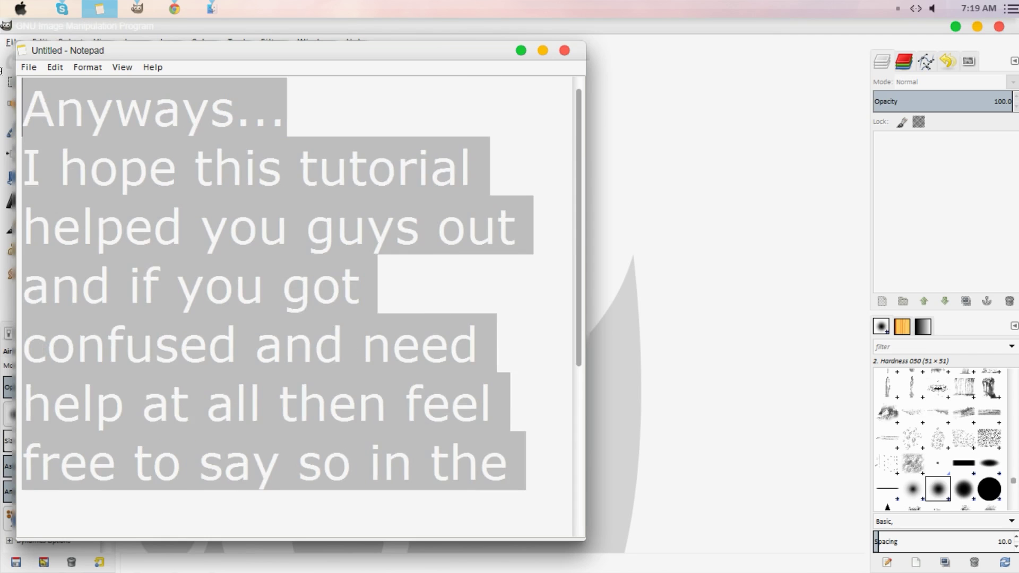
Replace the sign-off with "Goodbye Derpies :D" and a line "And remmber to be Derpy all day and everyday"
text(Good)
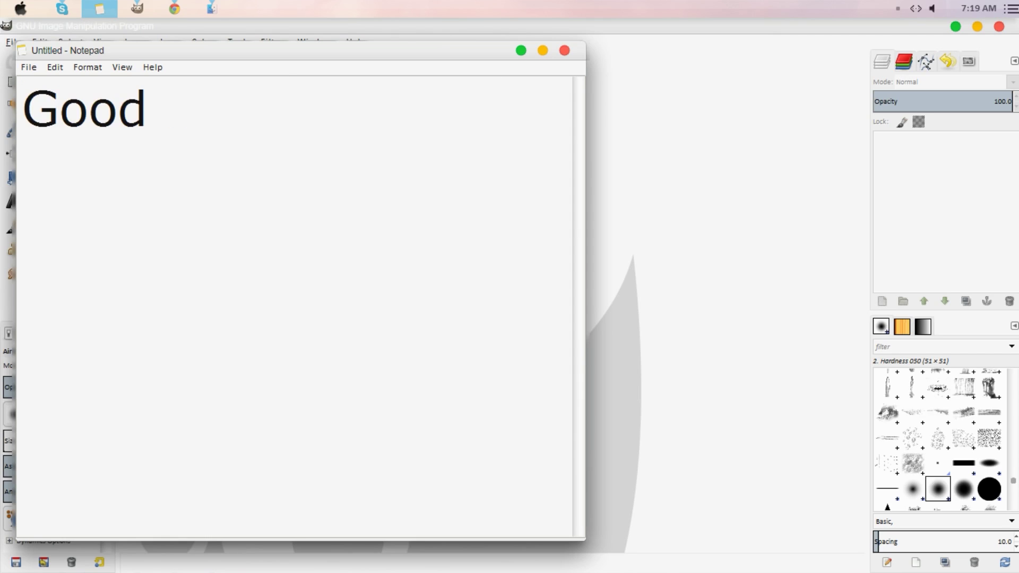
text(bye D)
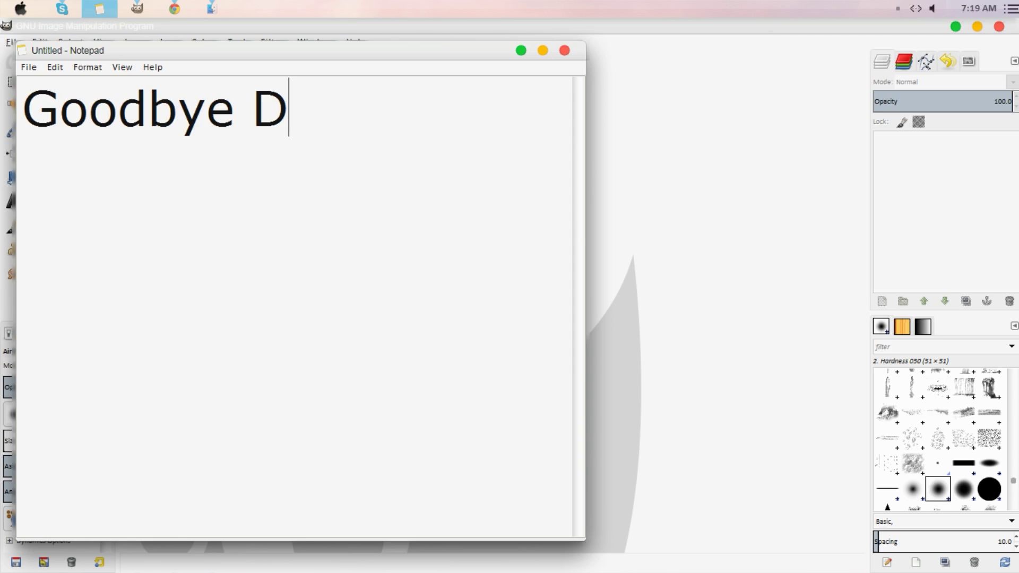
text(erpies :D)
key(Return)
text(And )
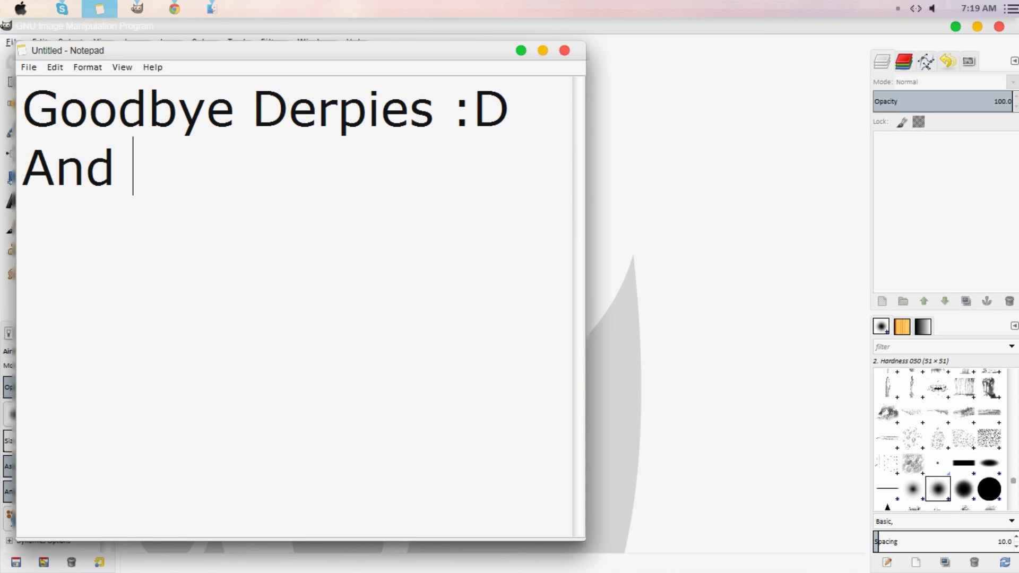
text(remmber to be )
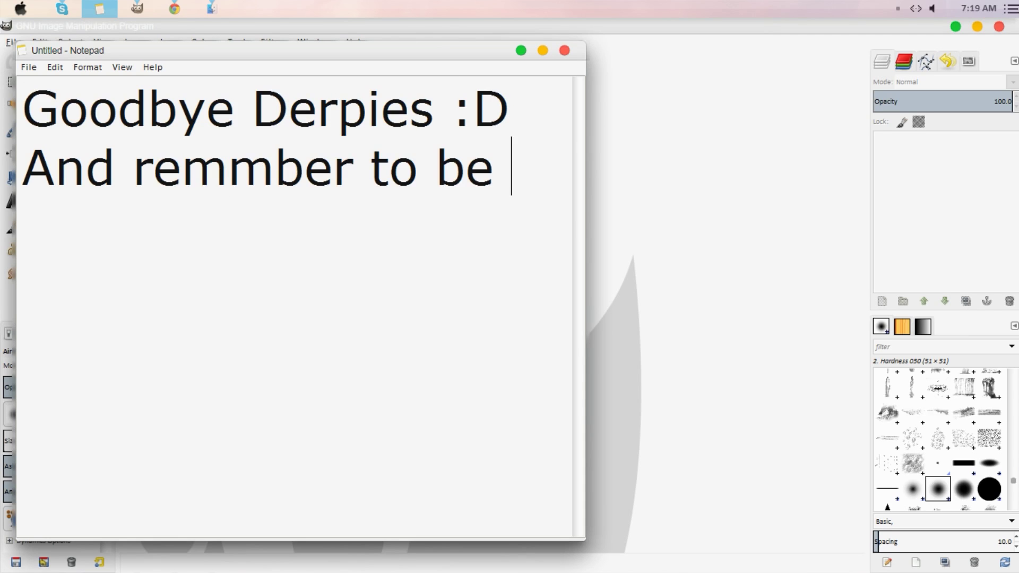
text(Derpy all day a)
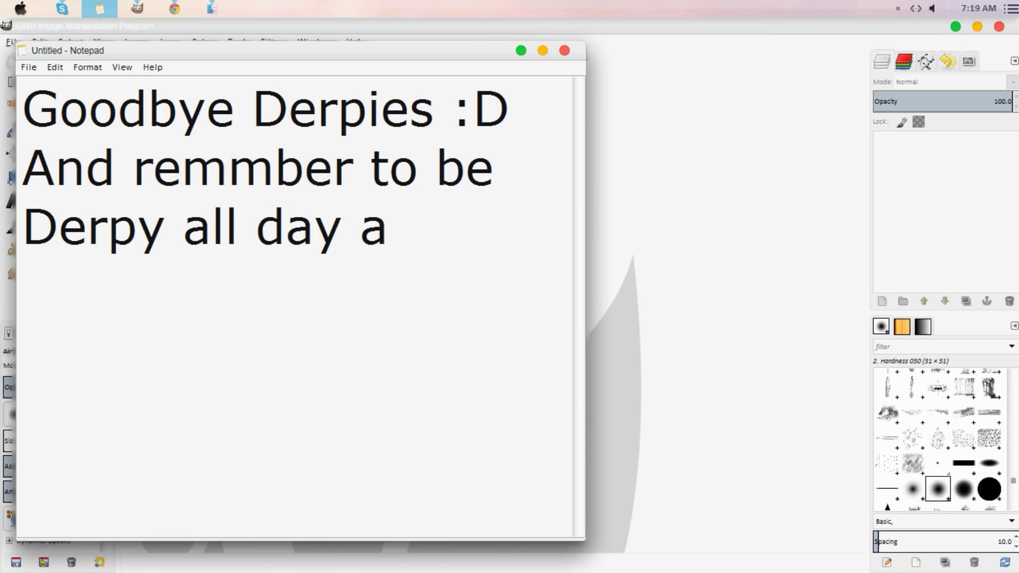
text(nd everyday.)
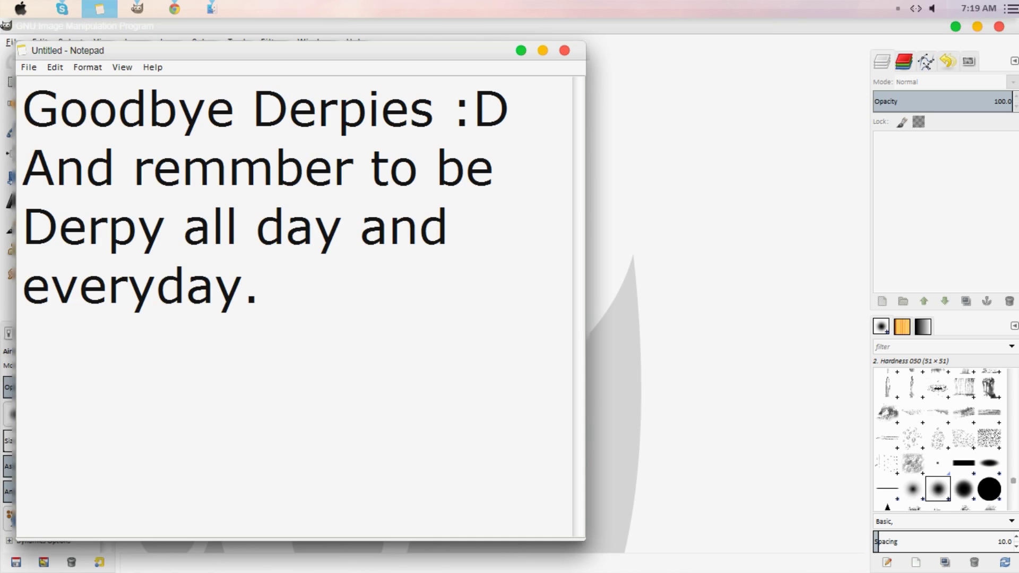